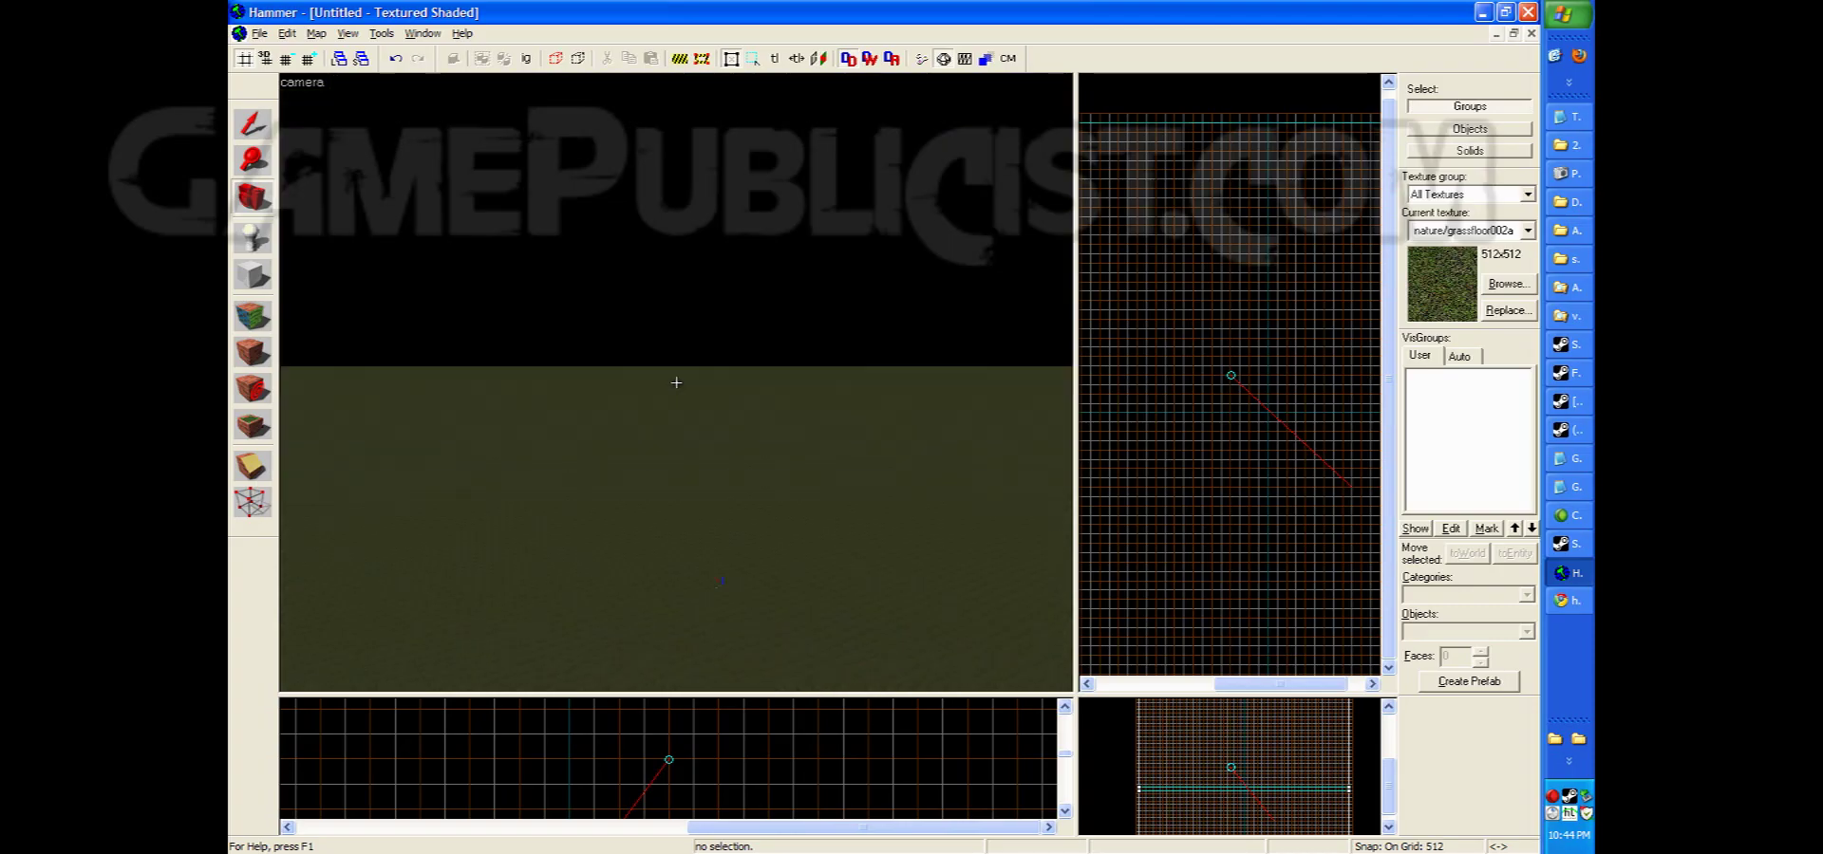
Enlarge the top view and outline a block of 3072 by 2048 units centred on the map's origin
left_click_drag(676, 383, 676, 383)
left_click_drag(1078, 700, 627, 652)
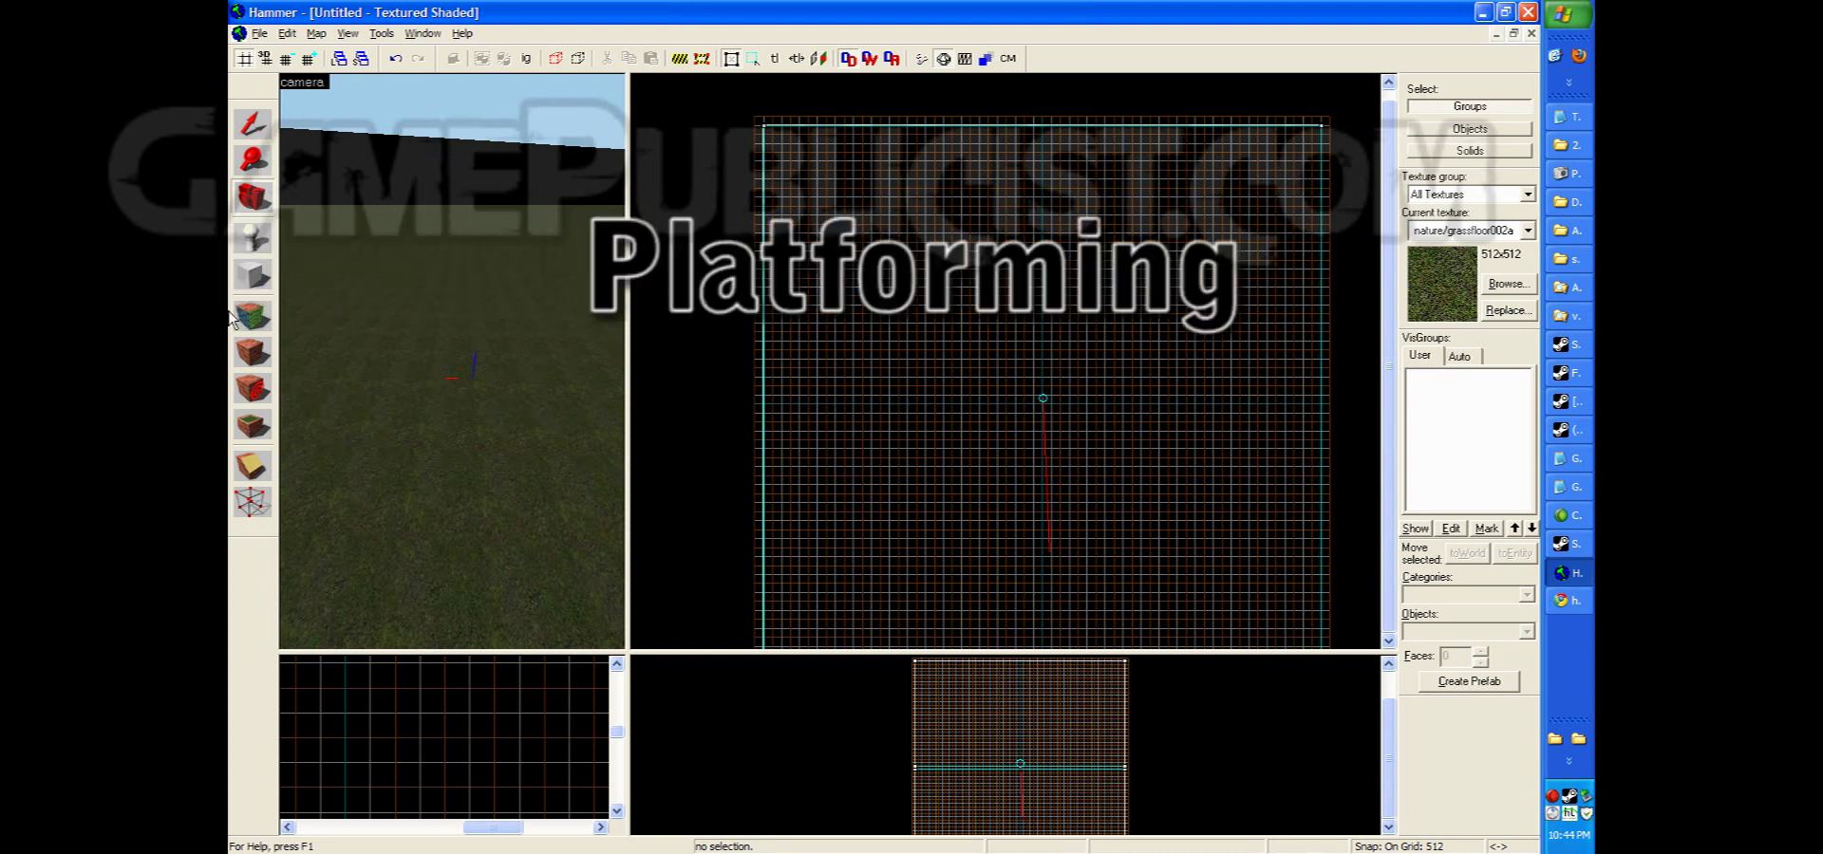
scroll(1033, 444, "up", 3)
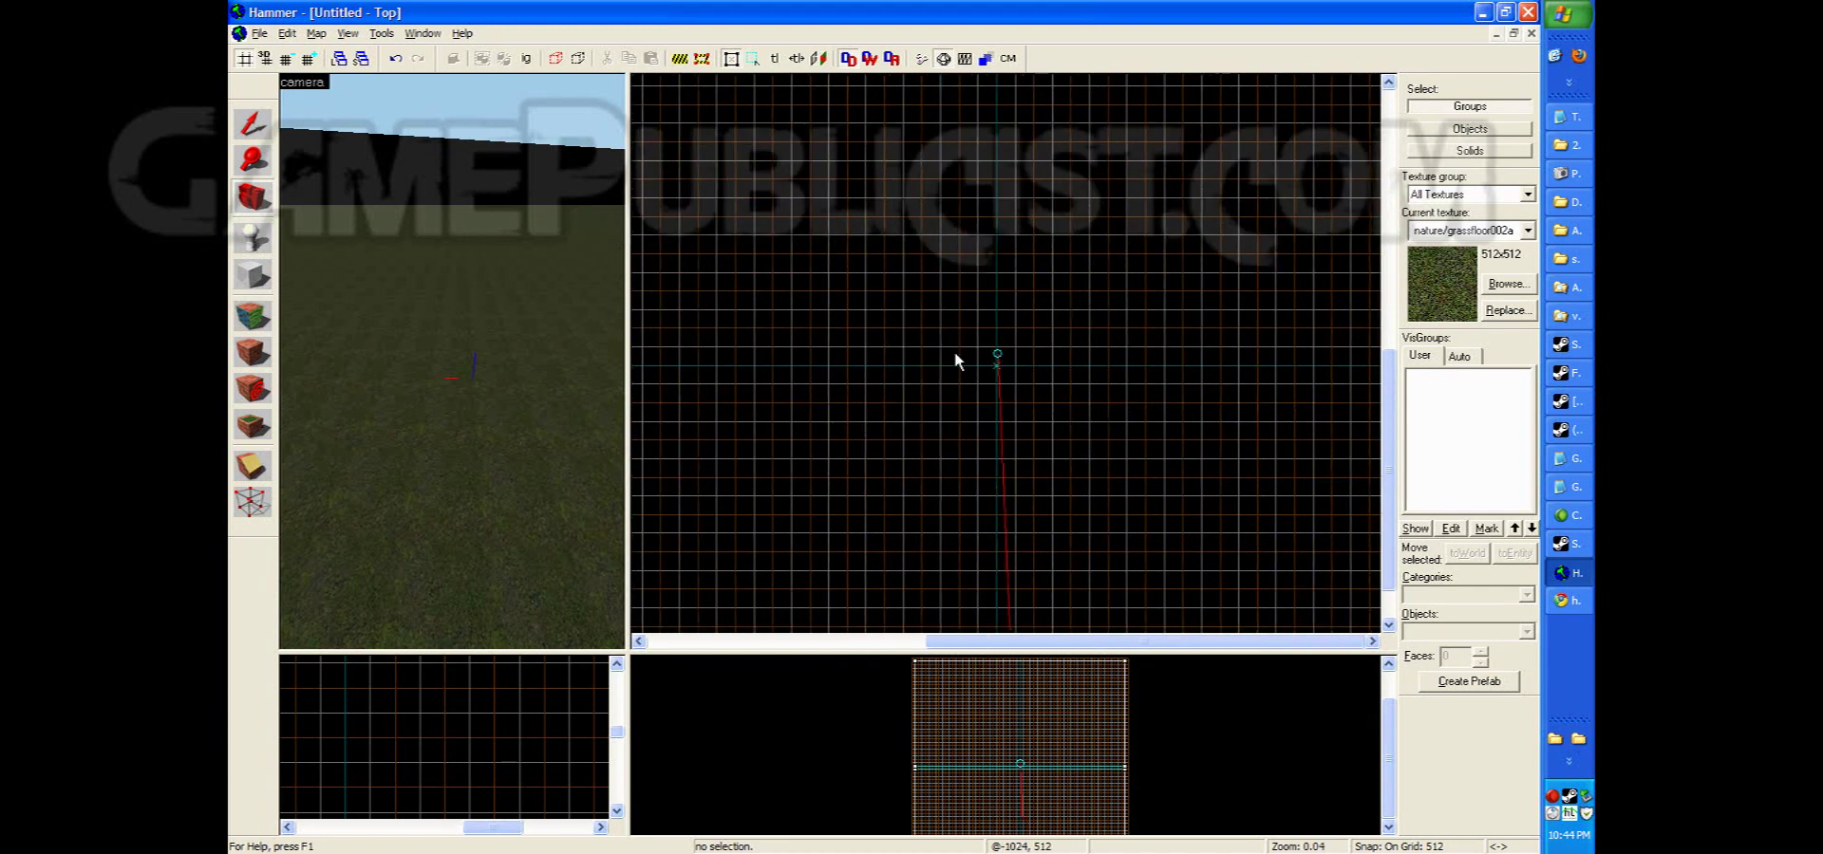
left_click(252, 276)
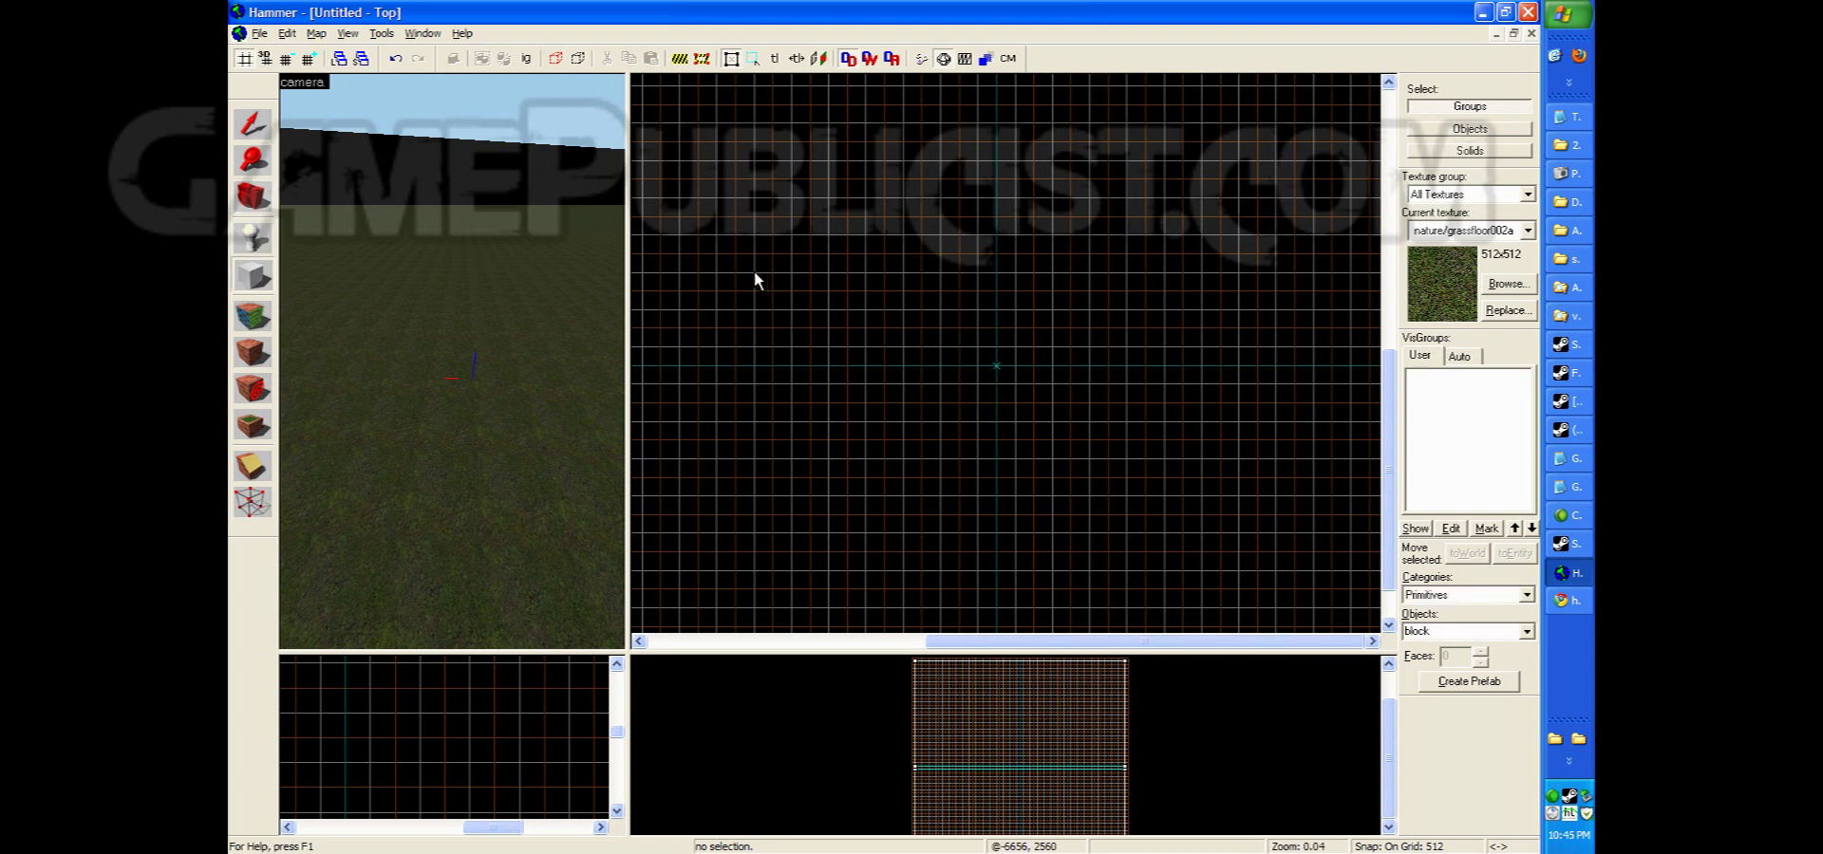
left_click_drag(754, 278, 1082, 421)
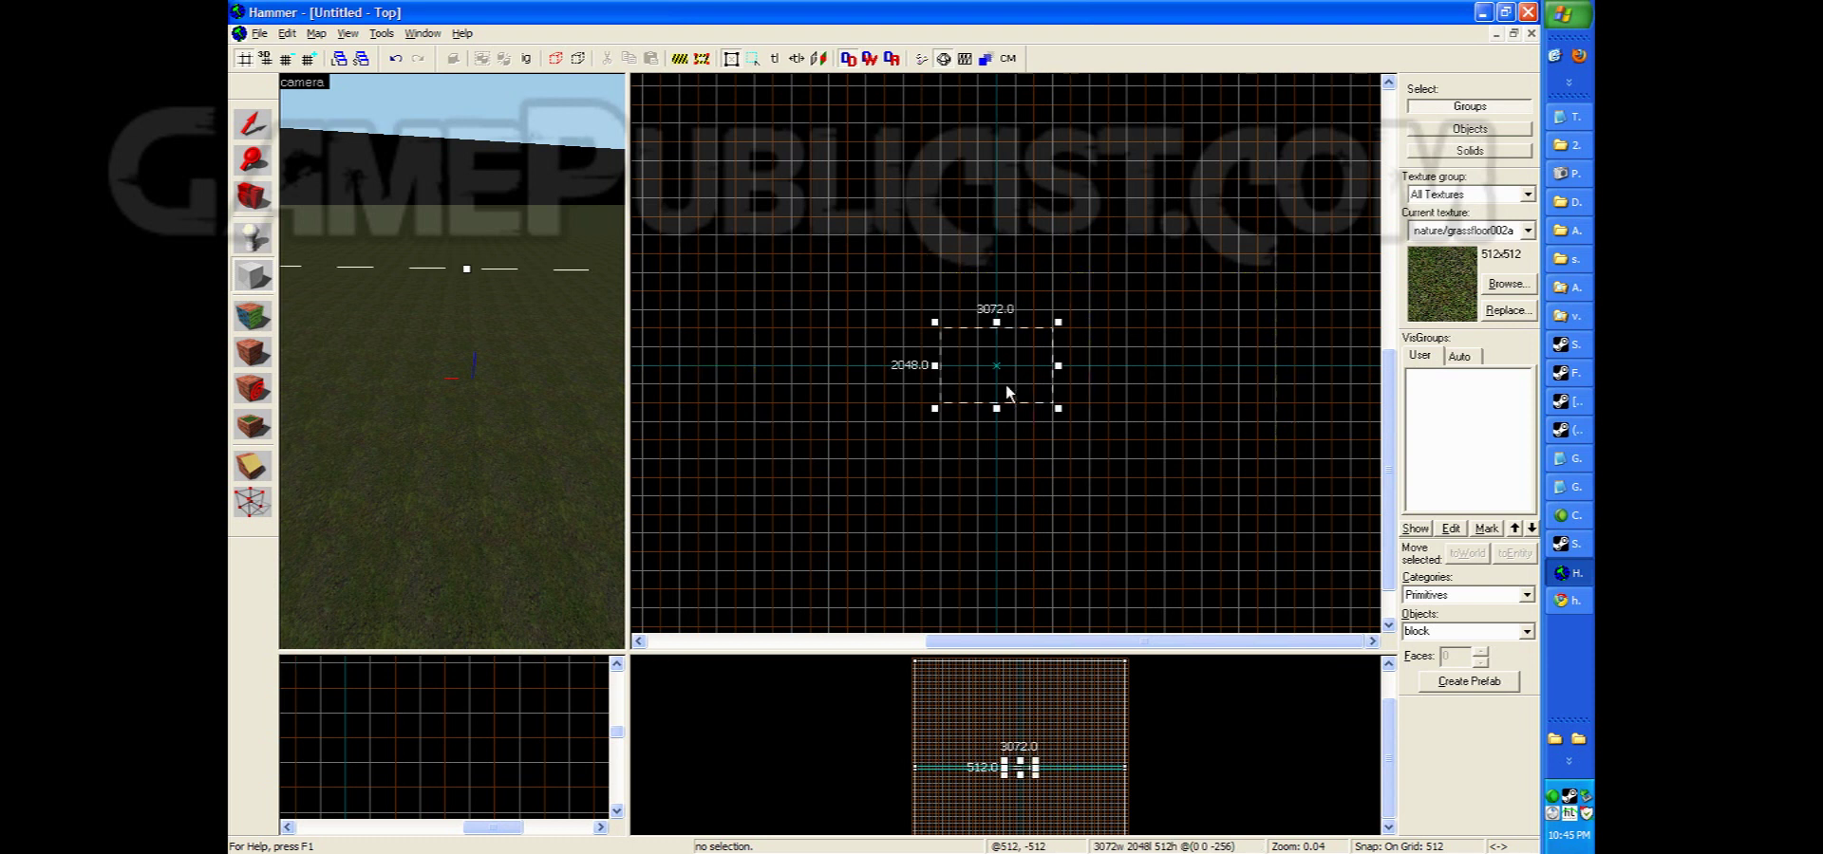
Raise the block outline in the side view so its base rests on the ground surface
scroll(1011, 369, "up", 3)
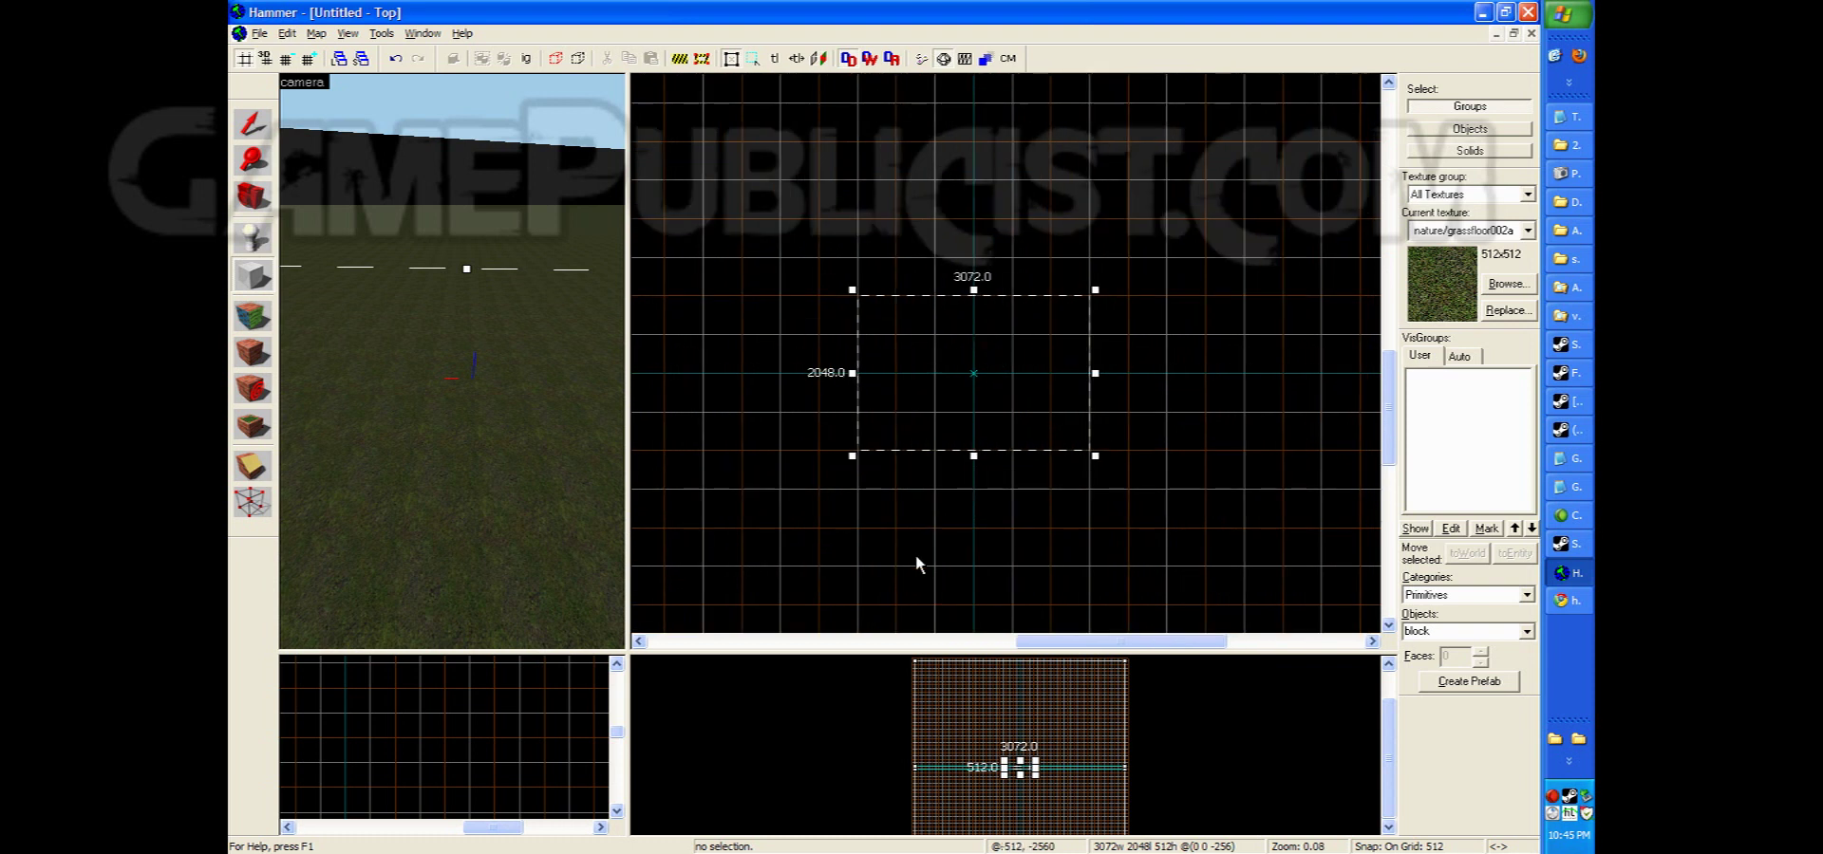
scroll(1037, 796, "up", 3)
scroll(1036, 796, "up", 5)
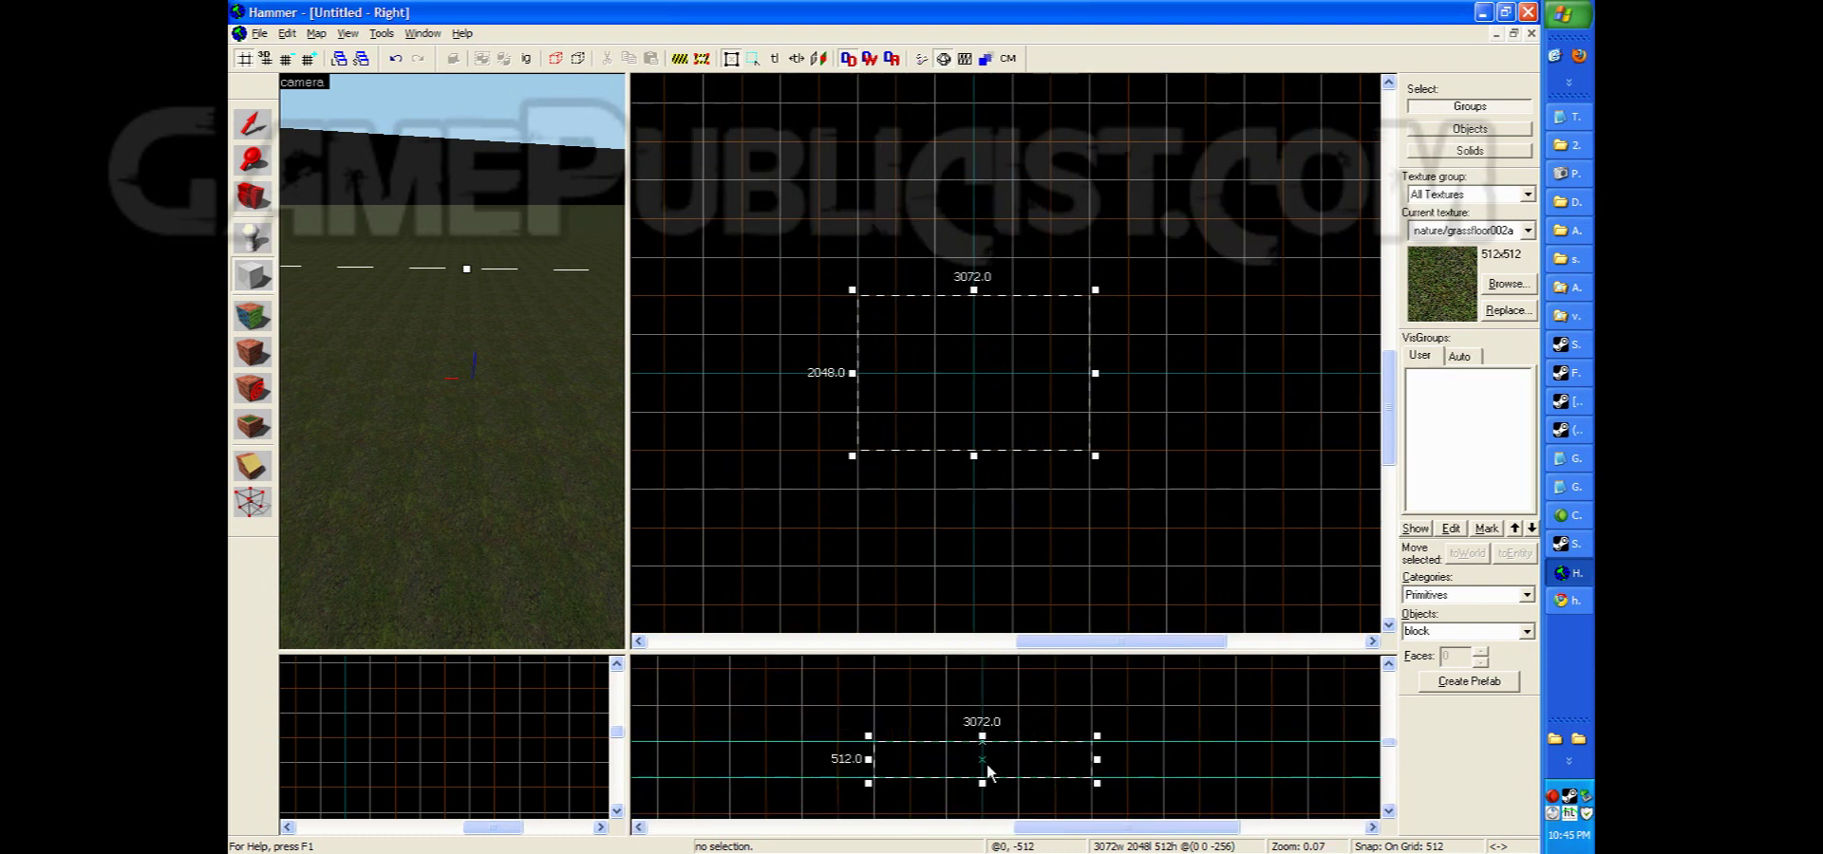
left_click_drag(995, 765, 989, 725)
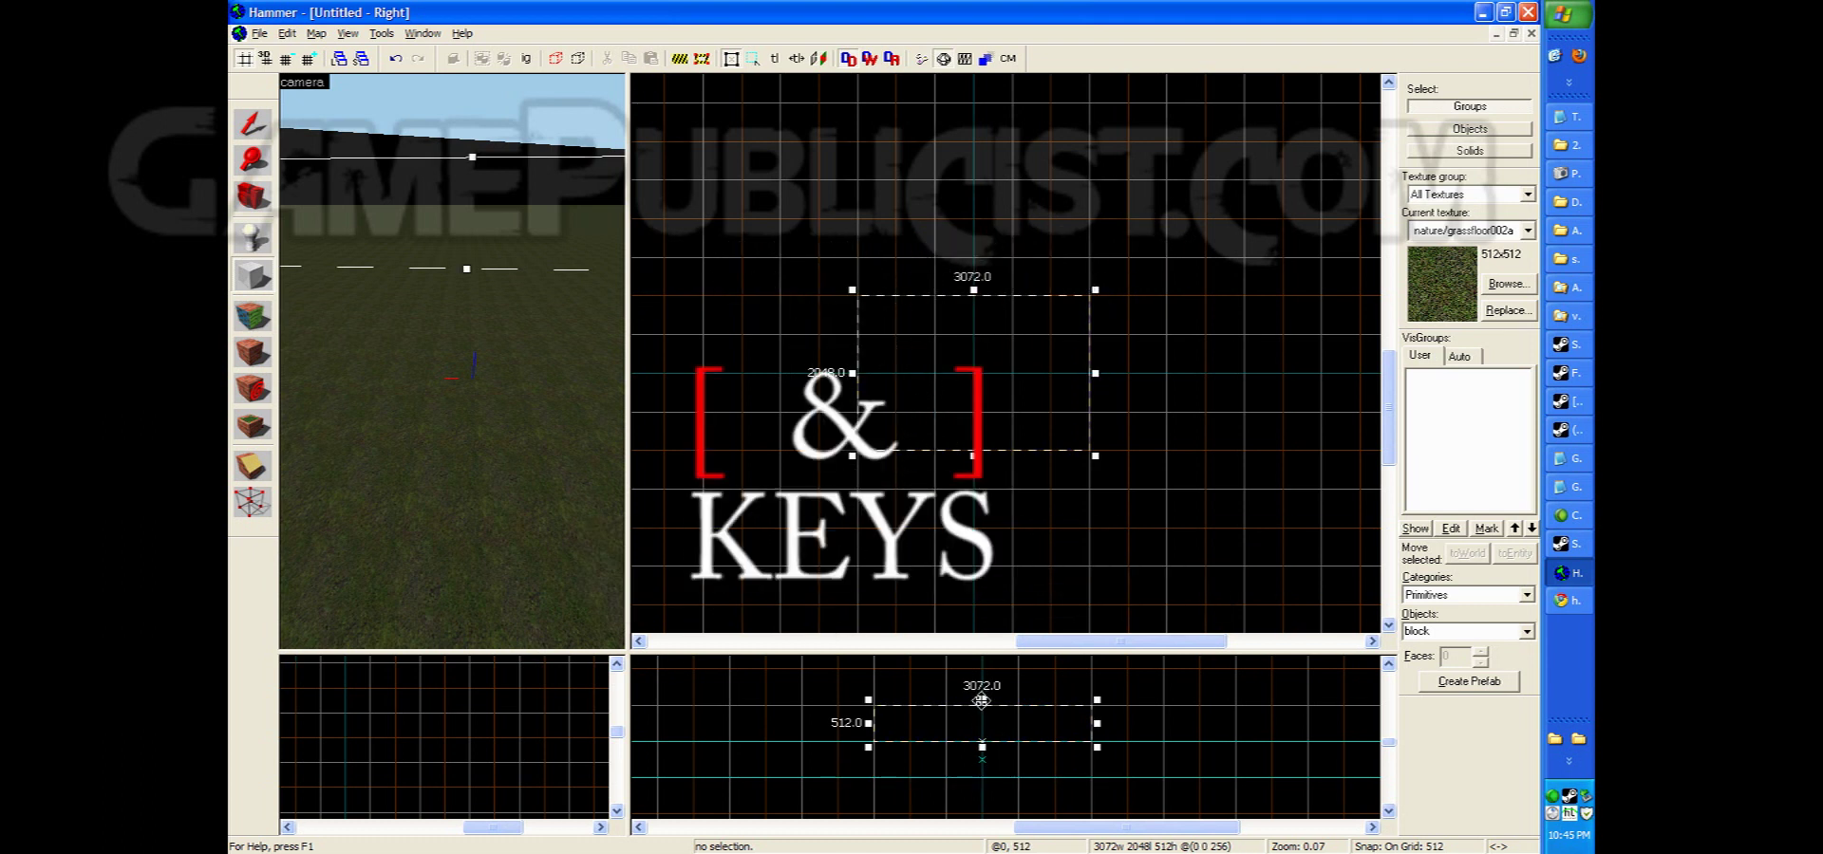
Reduce the grid snap to 16, thin the outline to 16 units high and create the block
key("bracketleft")
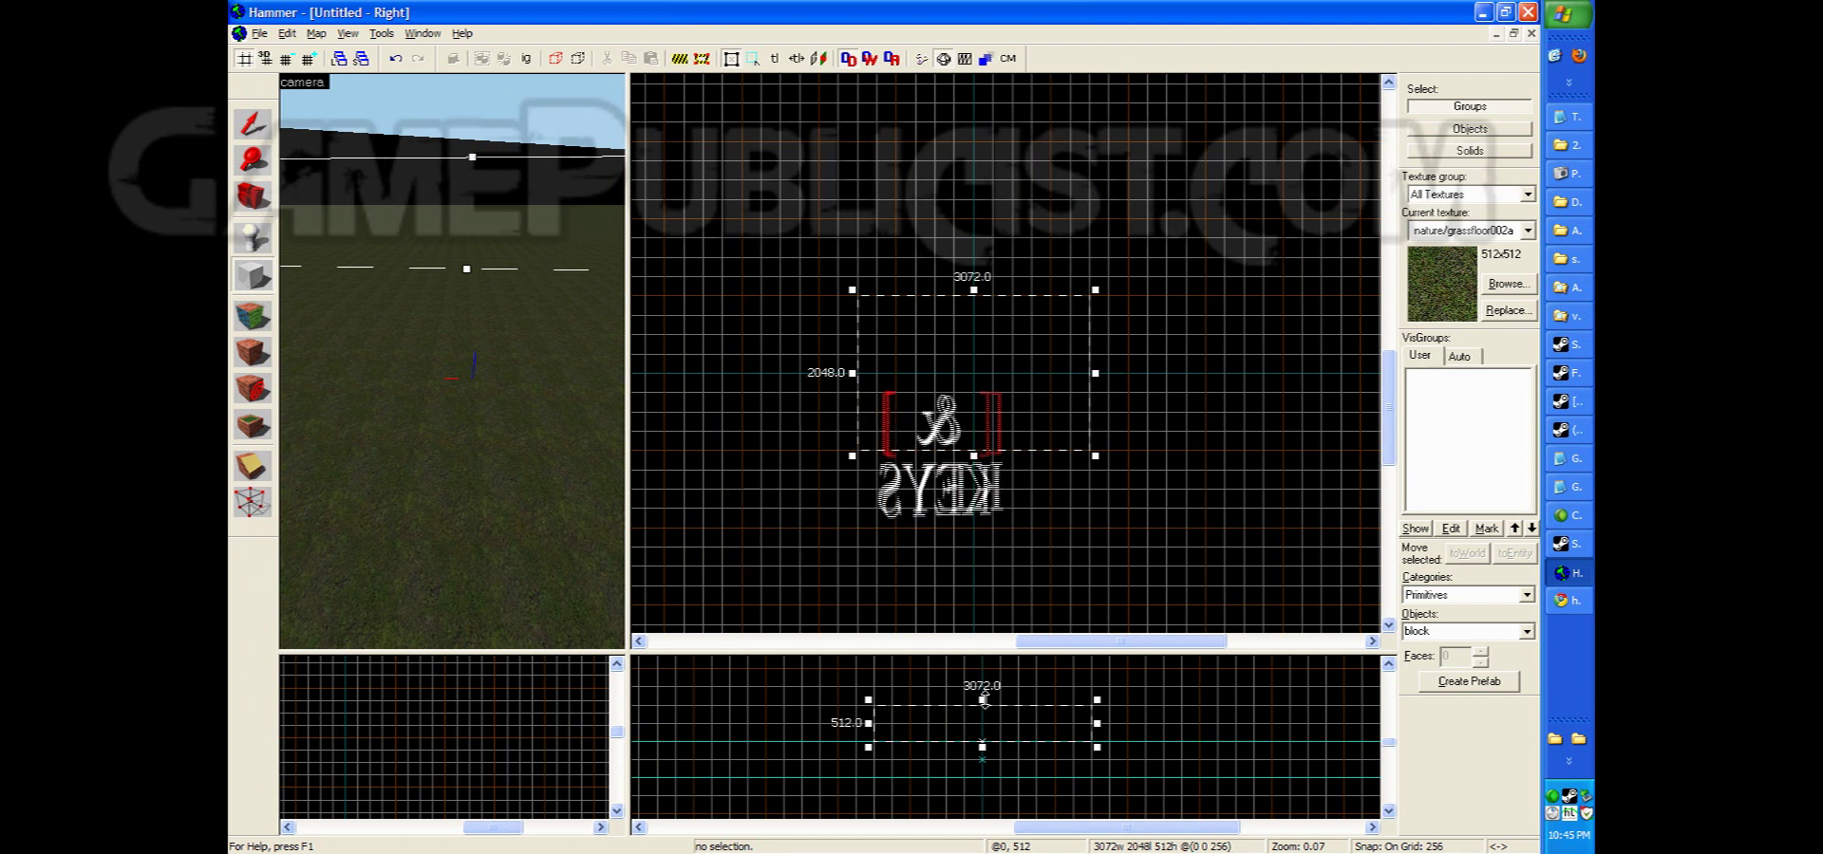
scroll(987, 714, "up", 3)
key("bracketleft")
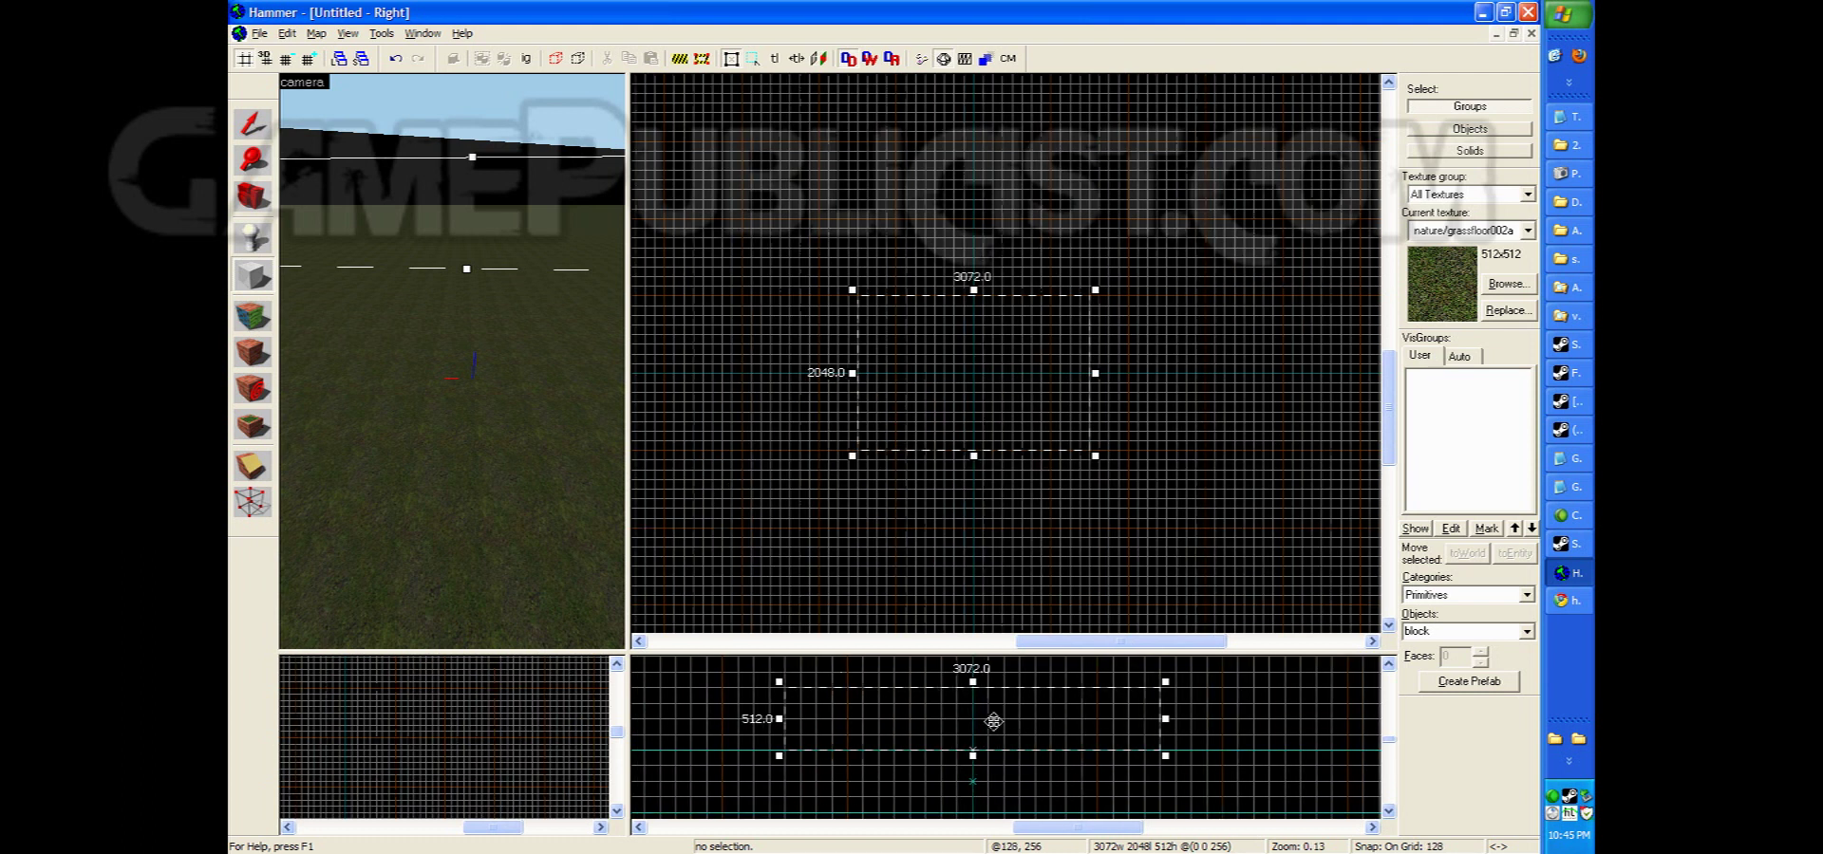
key("bracketleft")
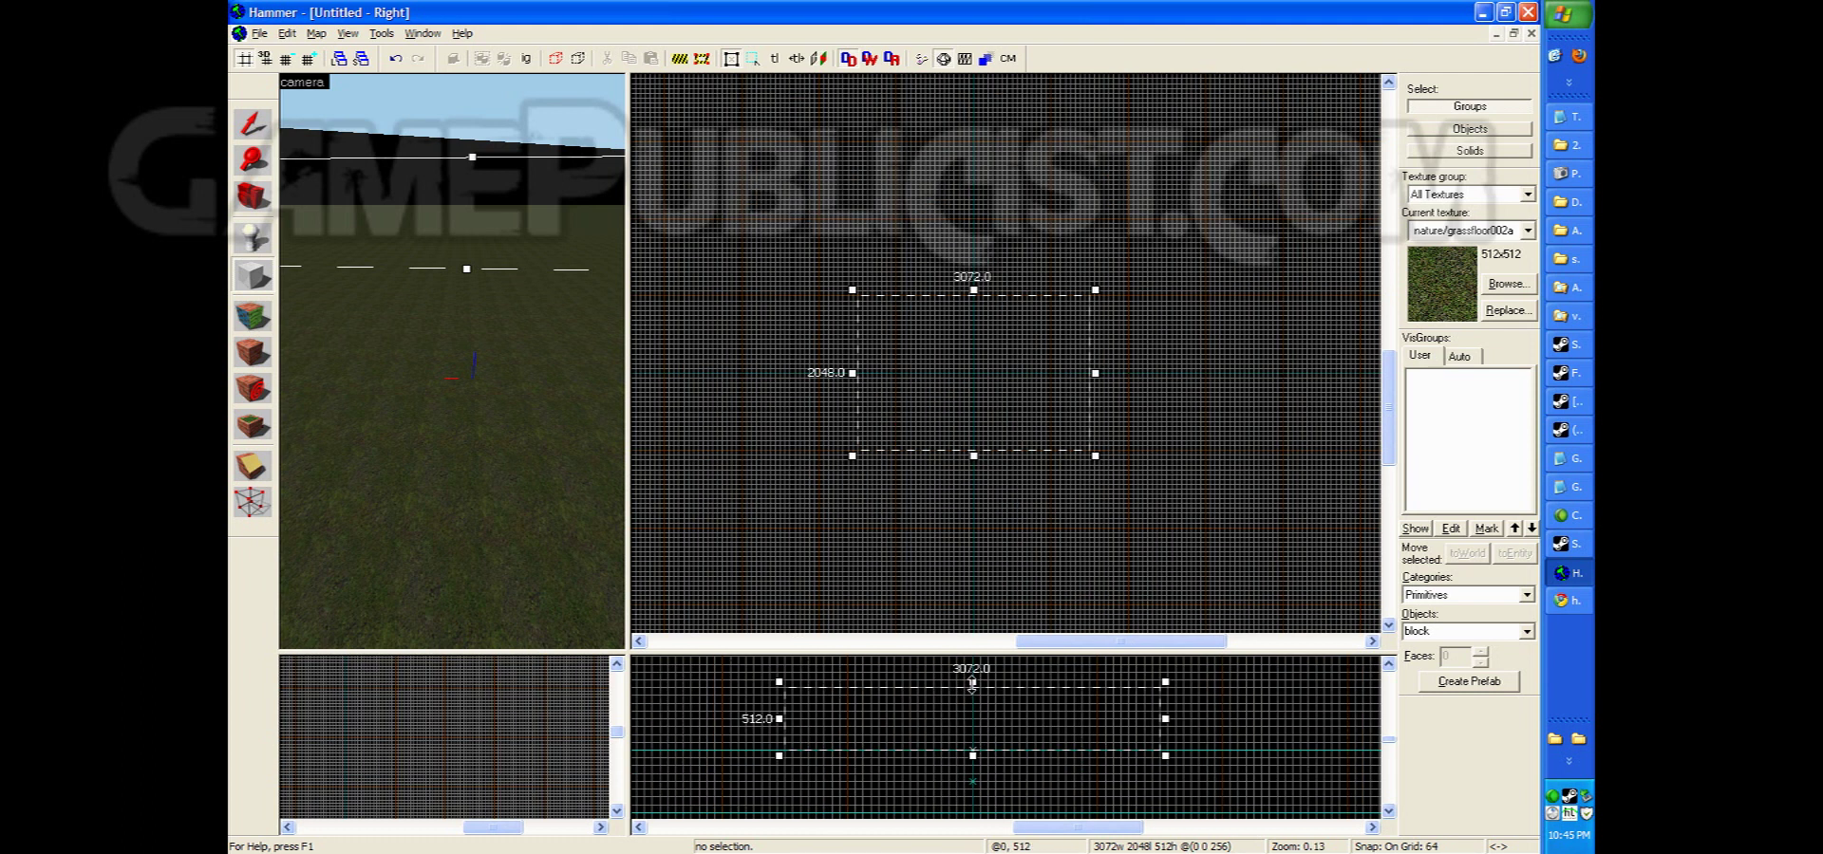
left_click_drag(977, 694, 964, 753)
key("bracketleft")
scroll(996, 746, "up", 2)
key("bracketleft")
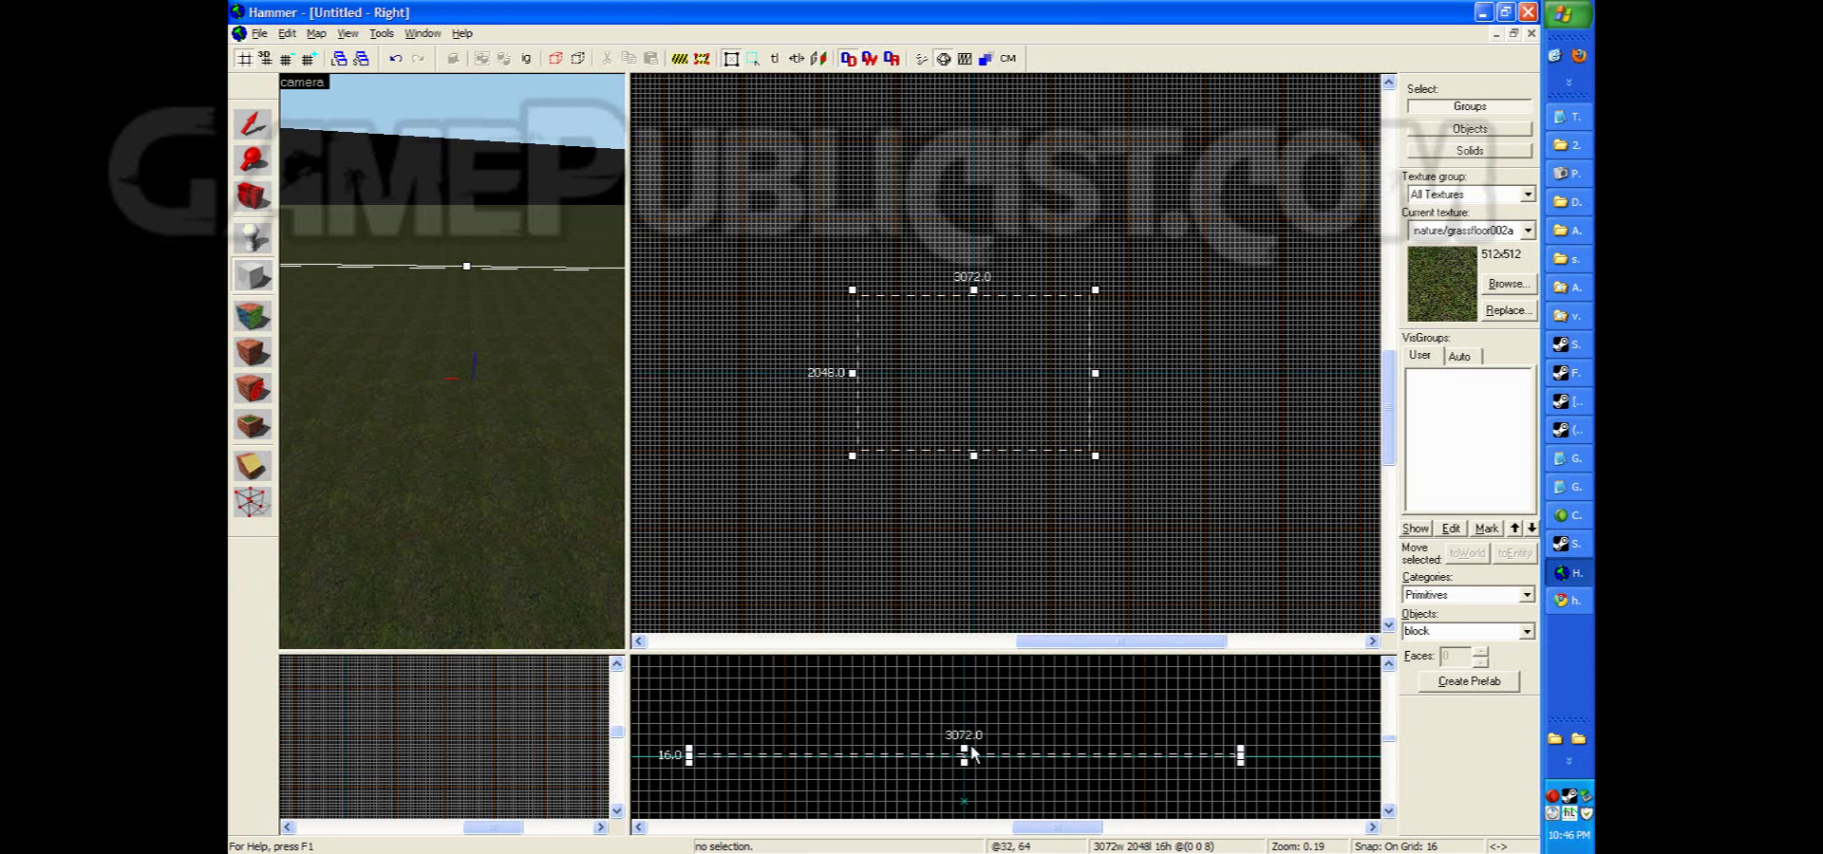
key("Return")
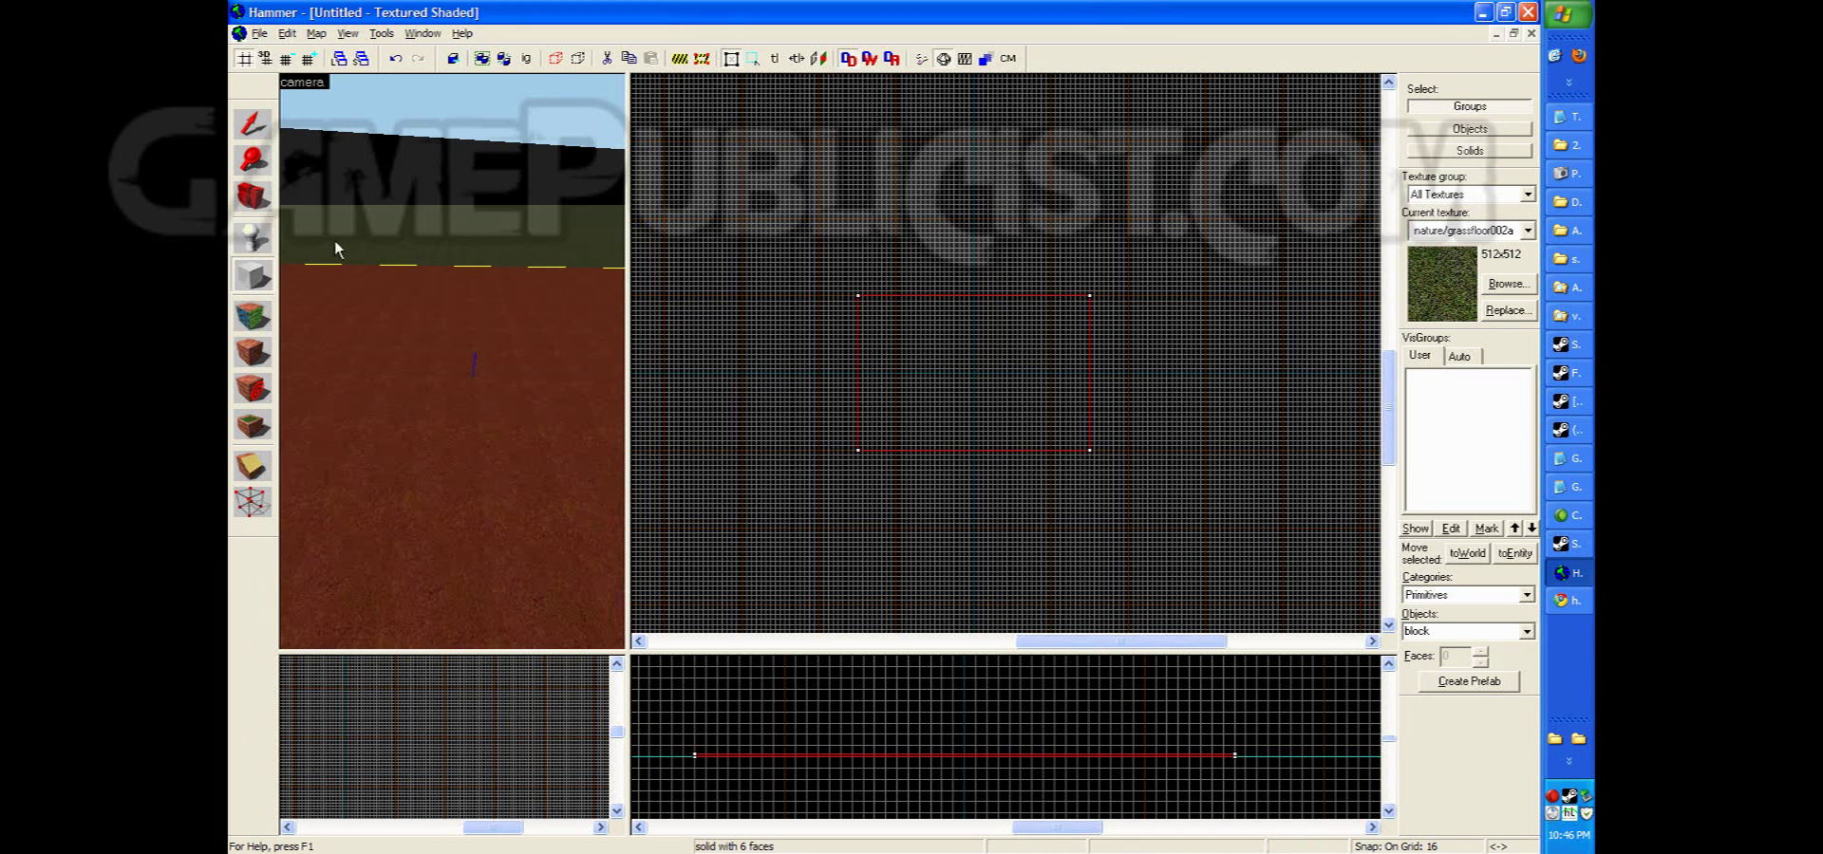
Filter the texture browser by "brick" and pick brick/brickwall053a as the current texture
left_click(254, 120)
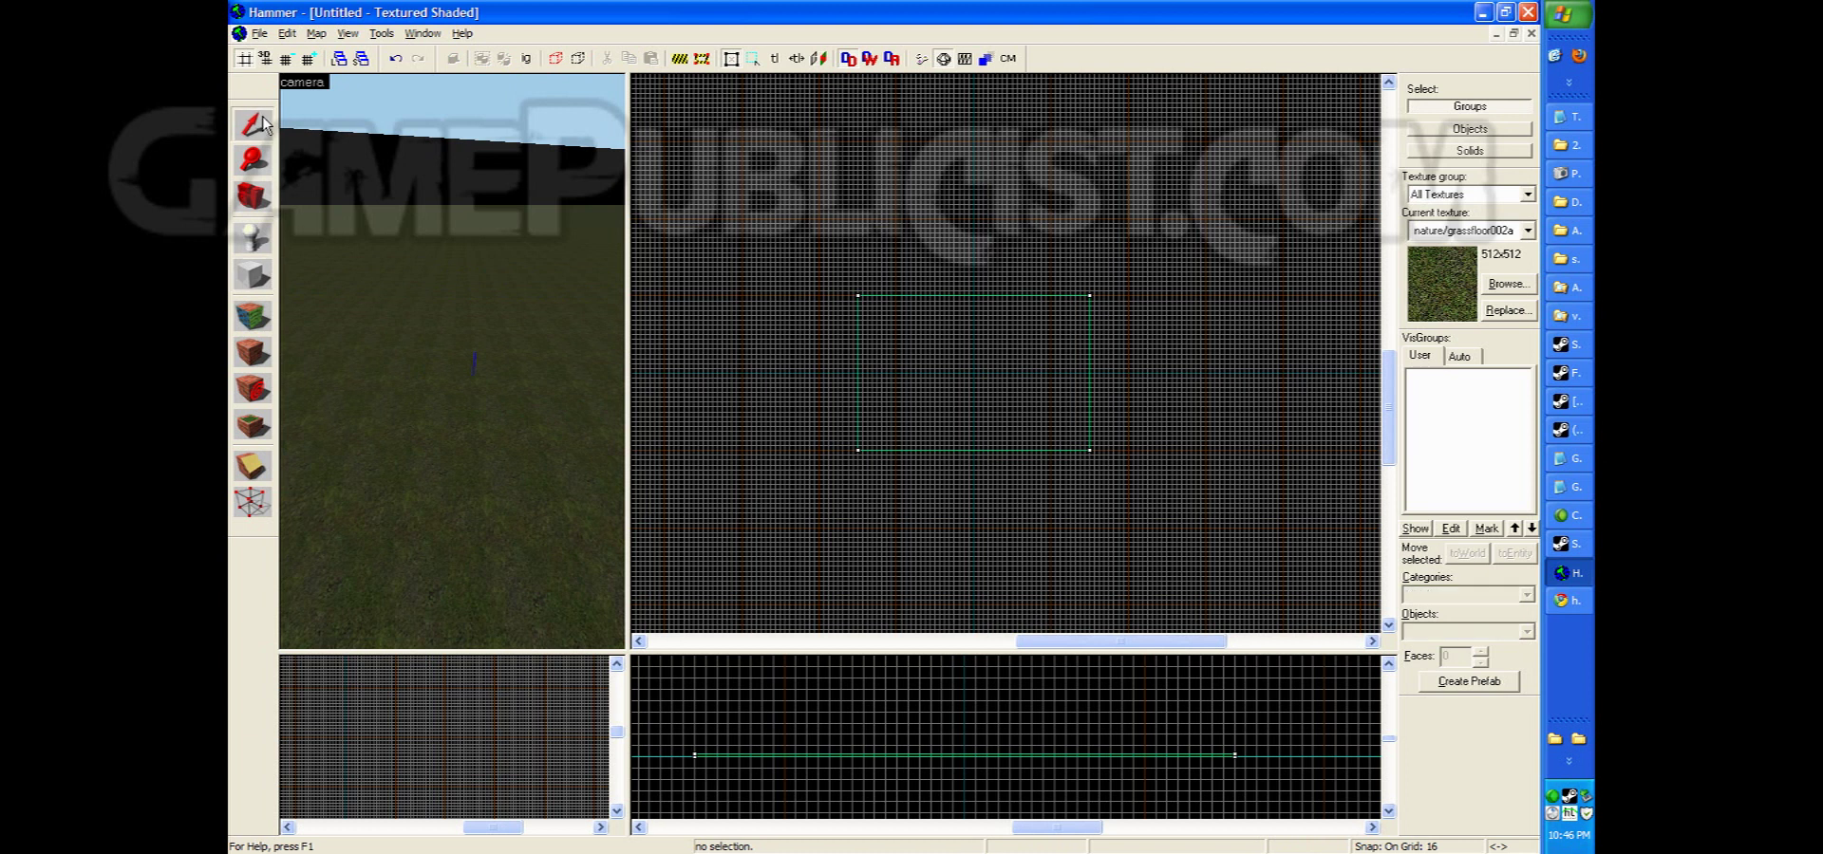
left_click(252, 353)
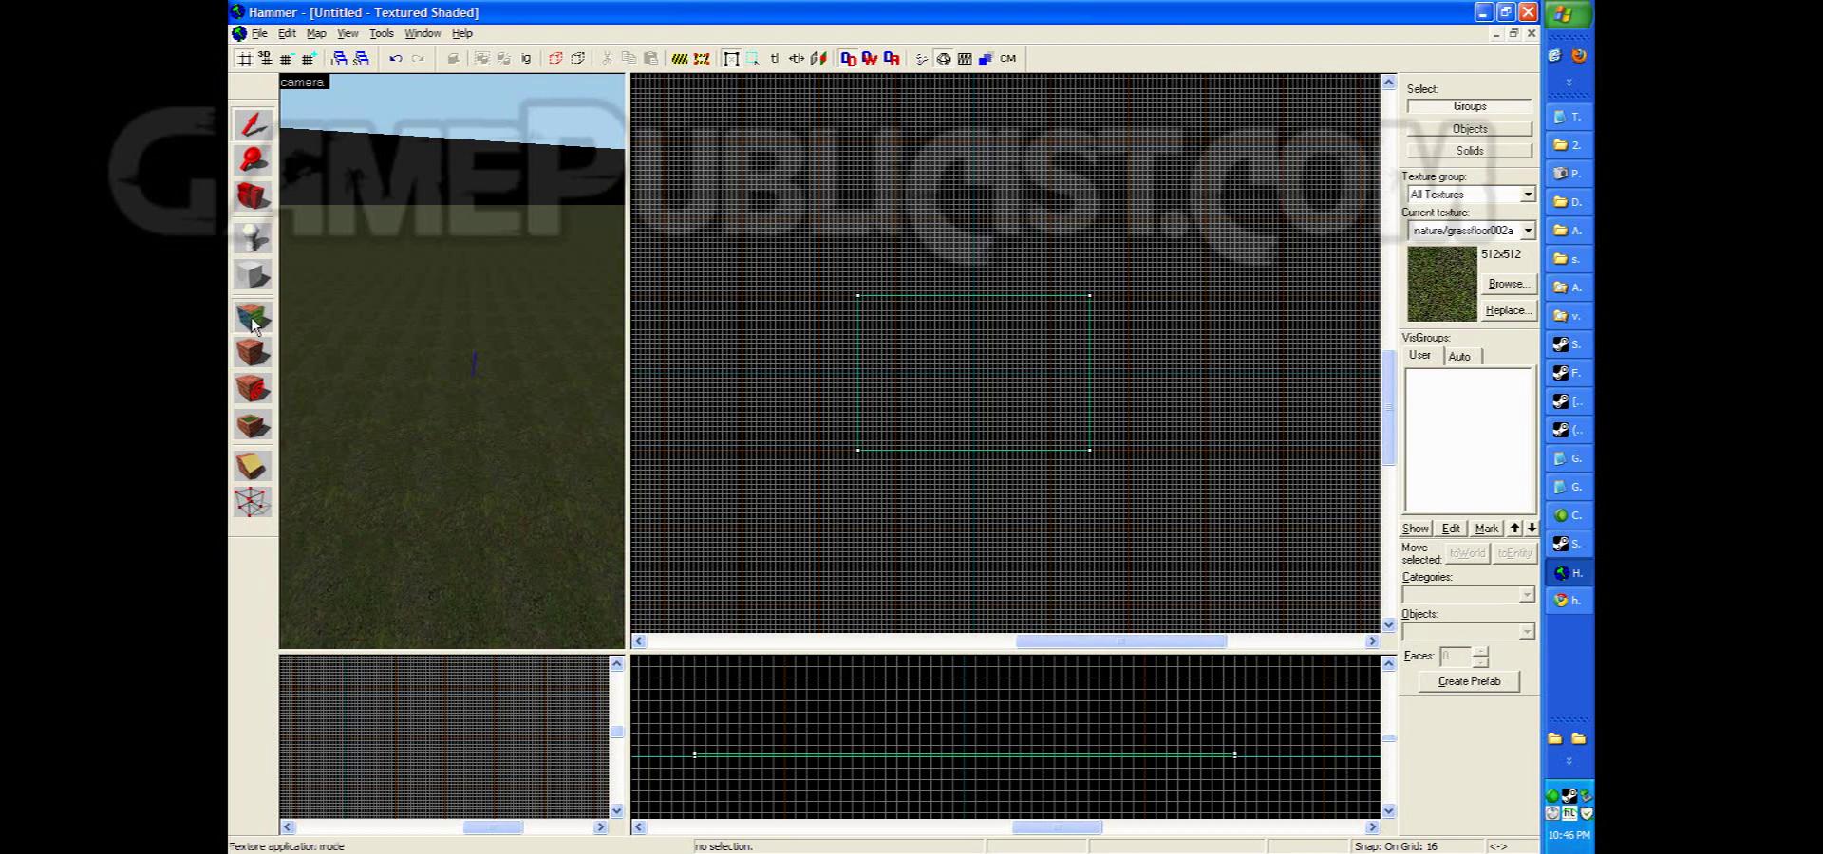
left_click(848, 502)
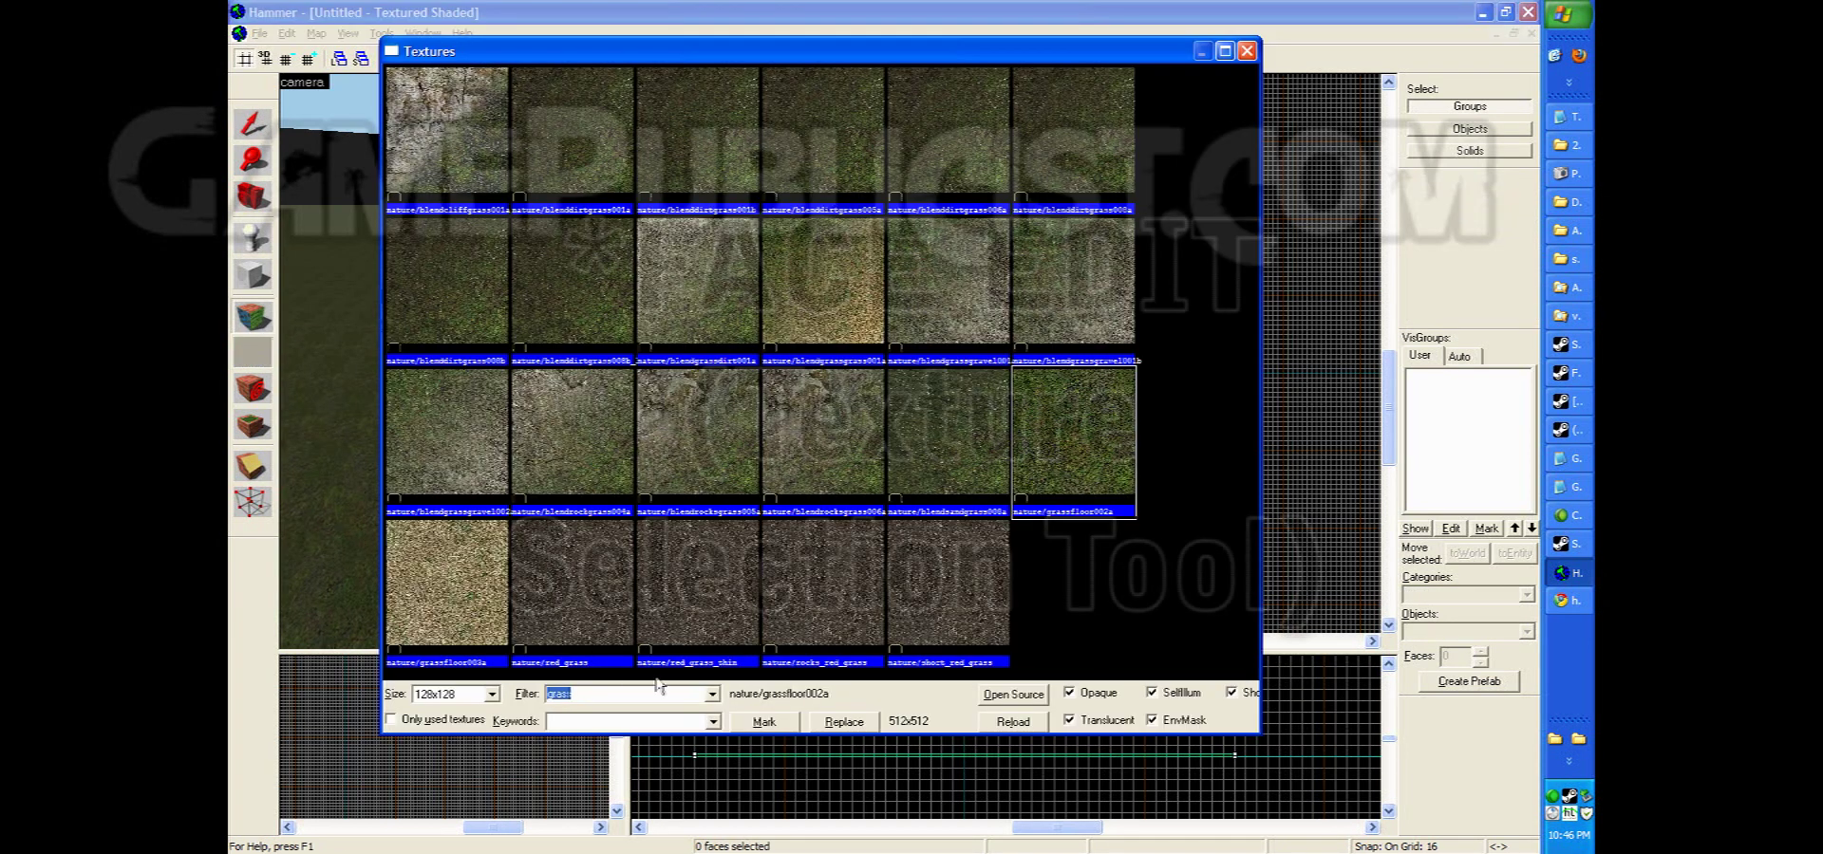
type("brick")
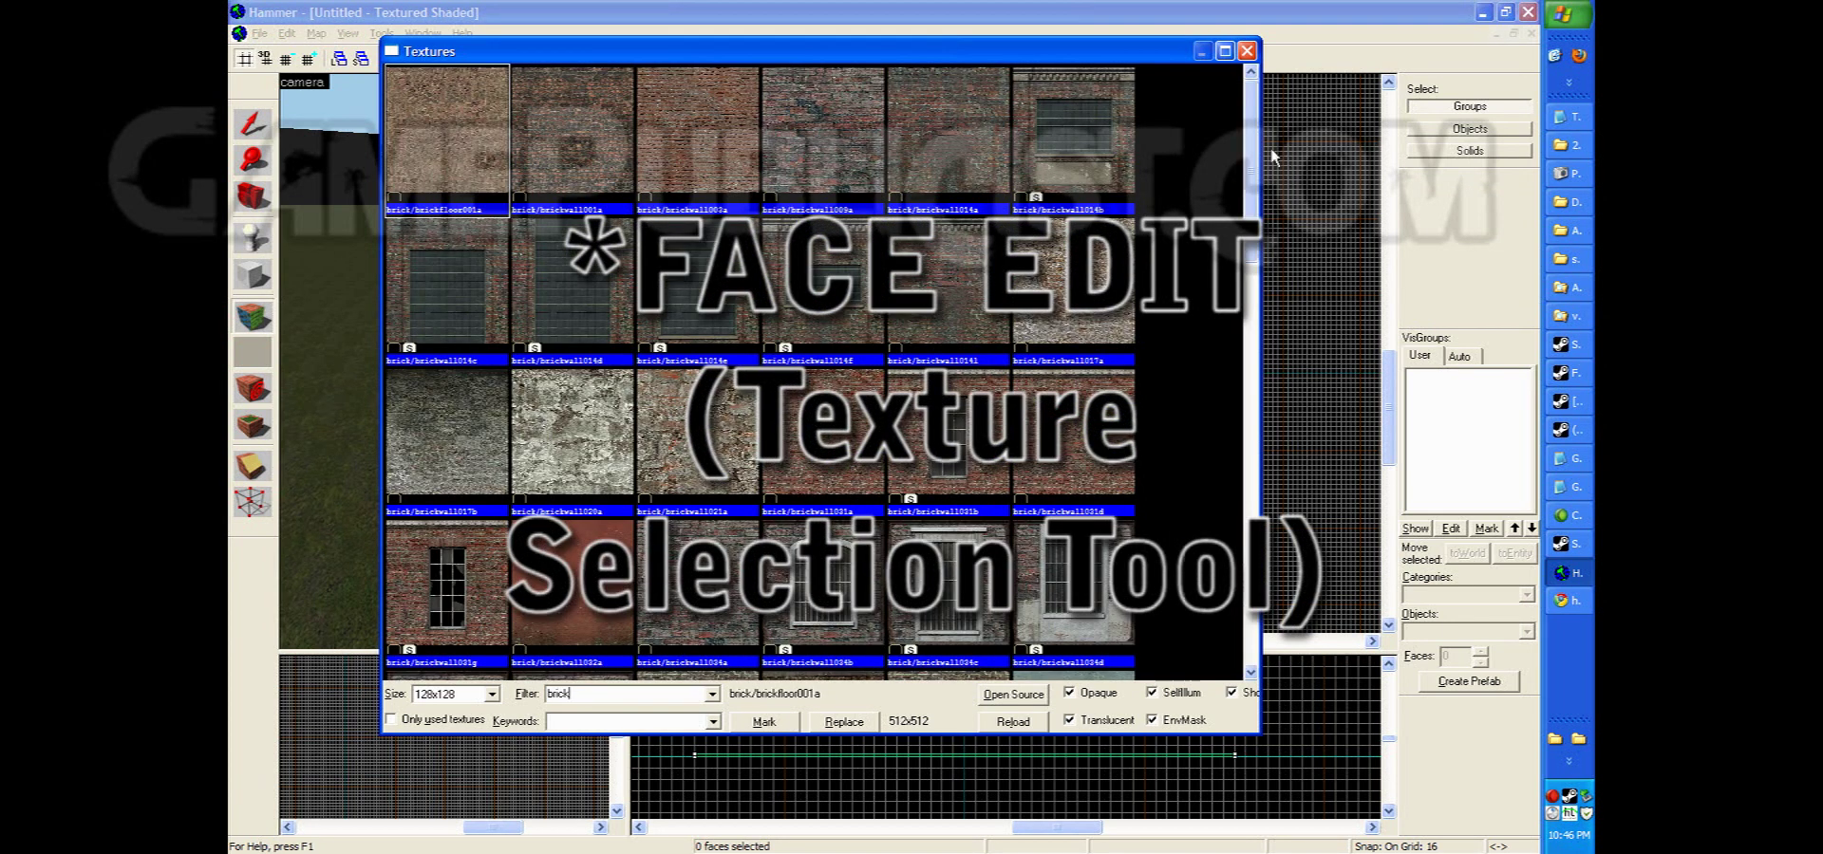
left_click_drag(1251, 157, 1291, 444)
double_click(1101, 465)
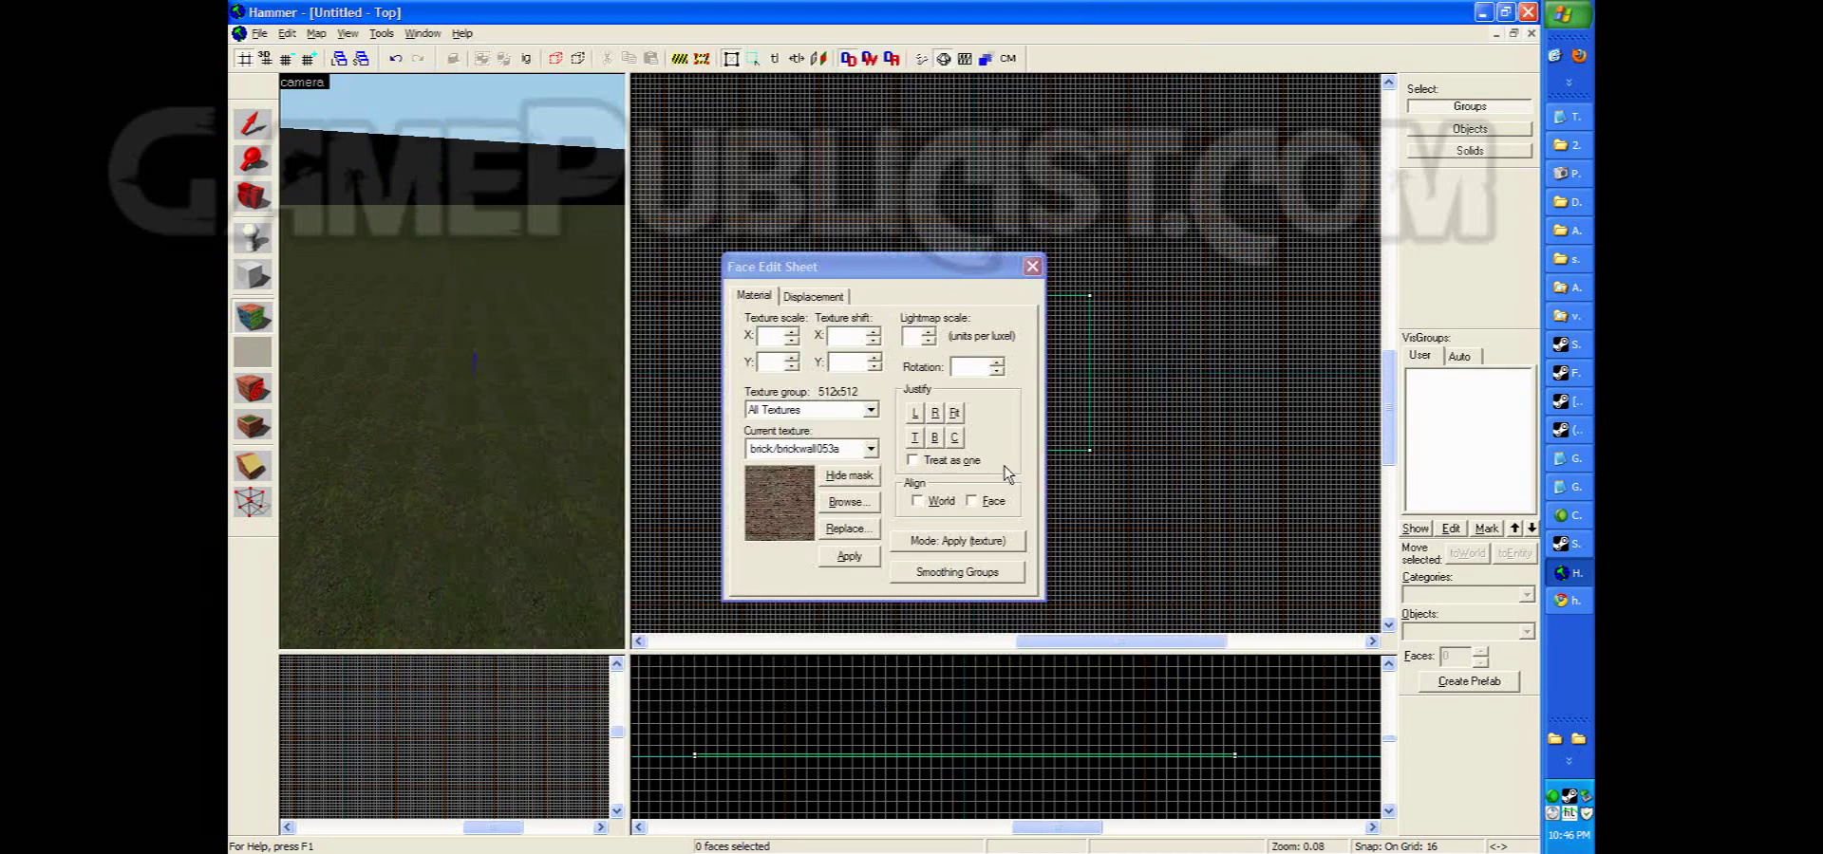
Apply the brick/brickwall053a texture to the whole new slab and leave the face editing sheet
left_click(251, 124)
left_click(407, 505)
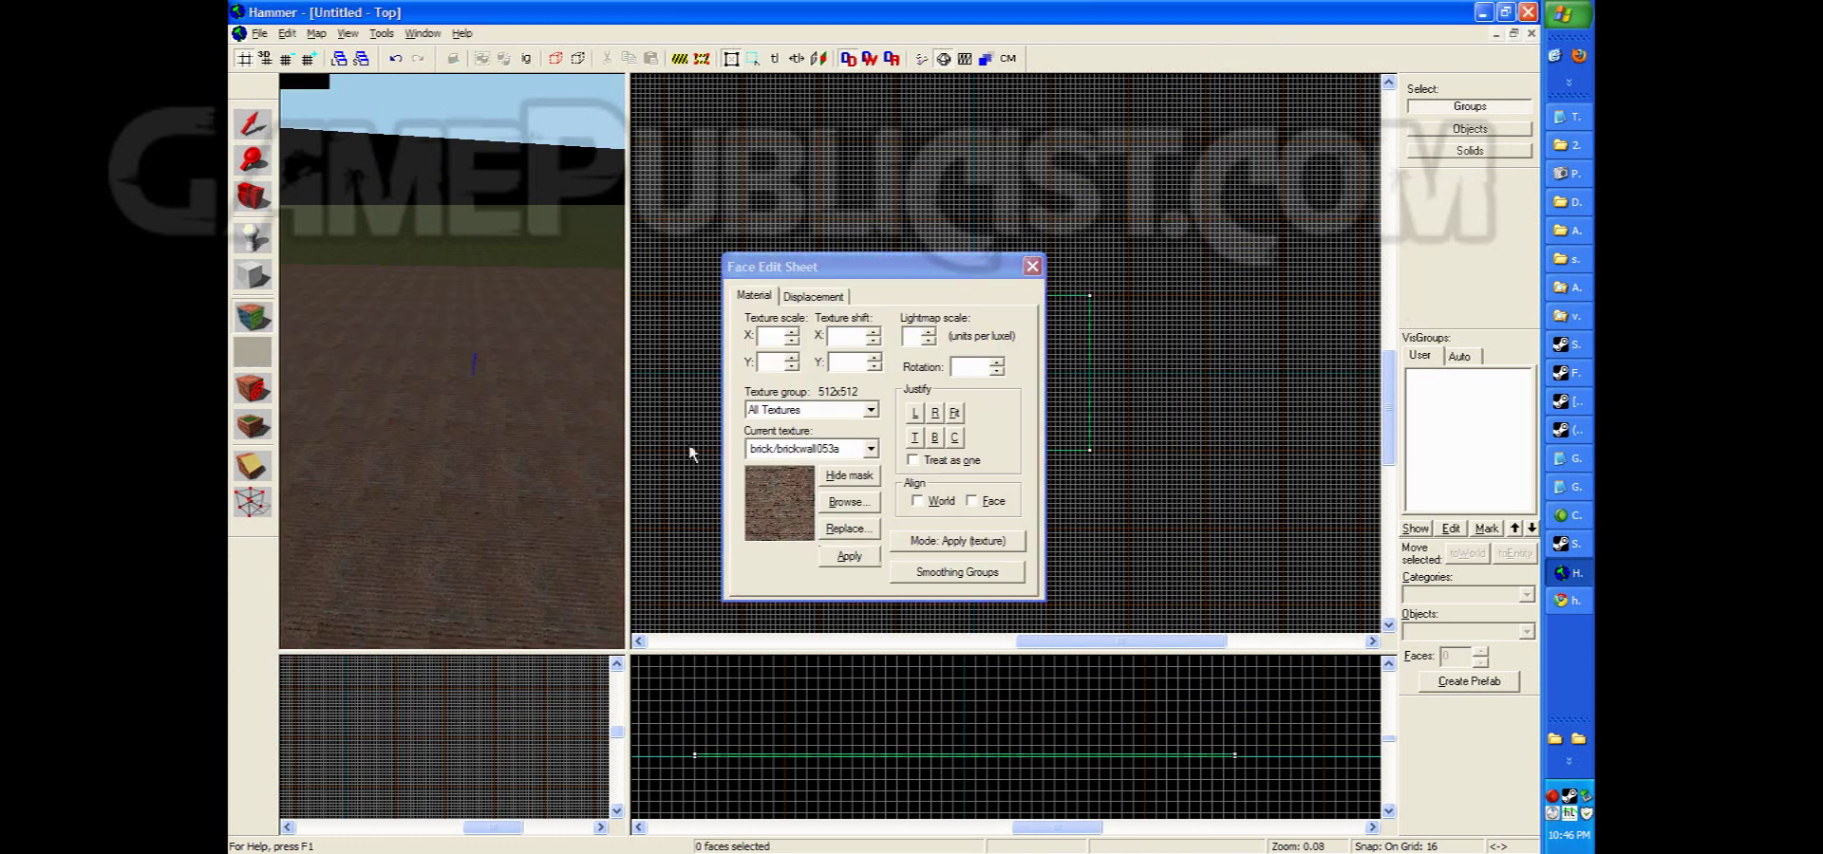
left_click(1032, 266)
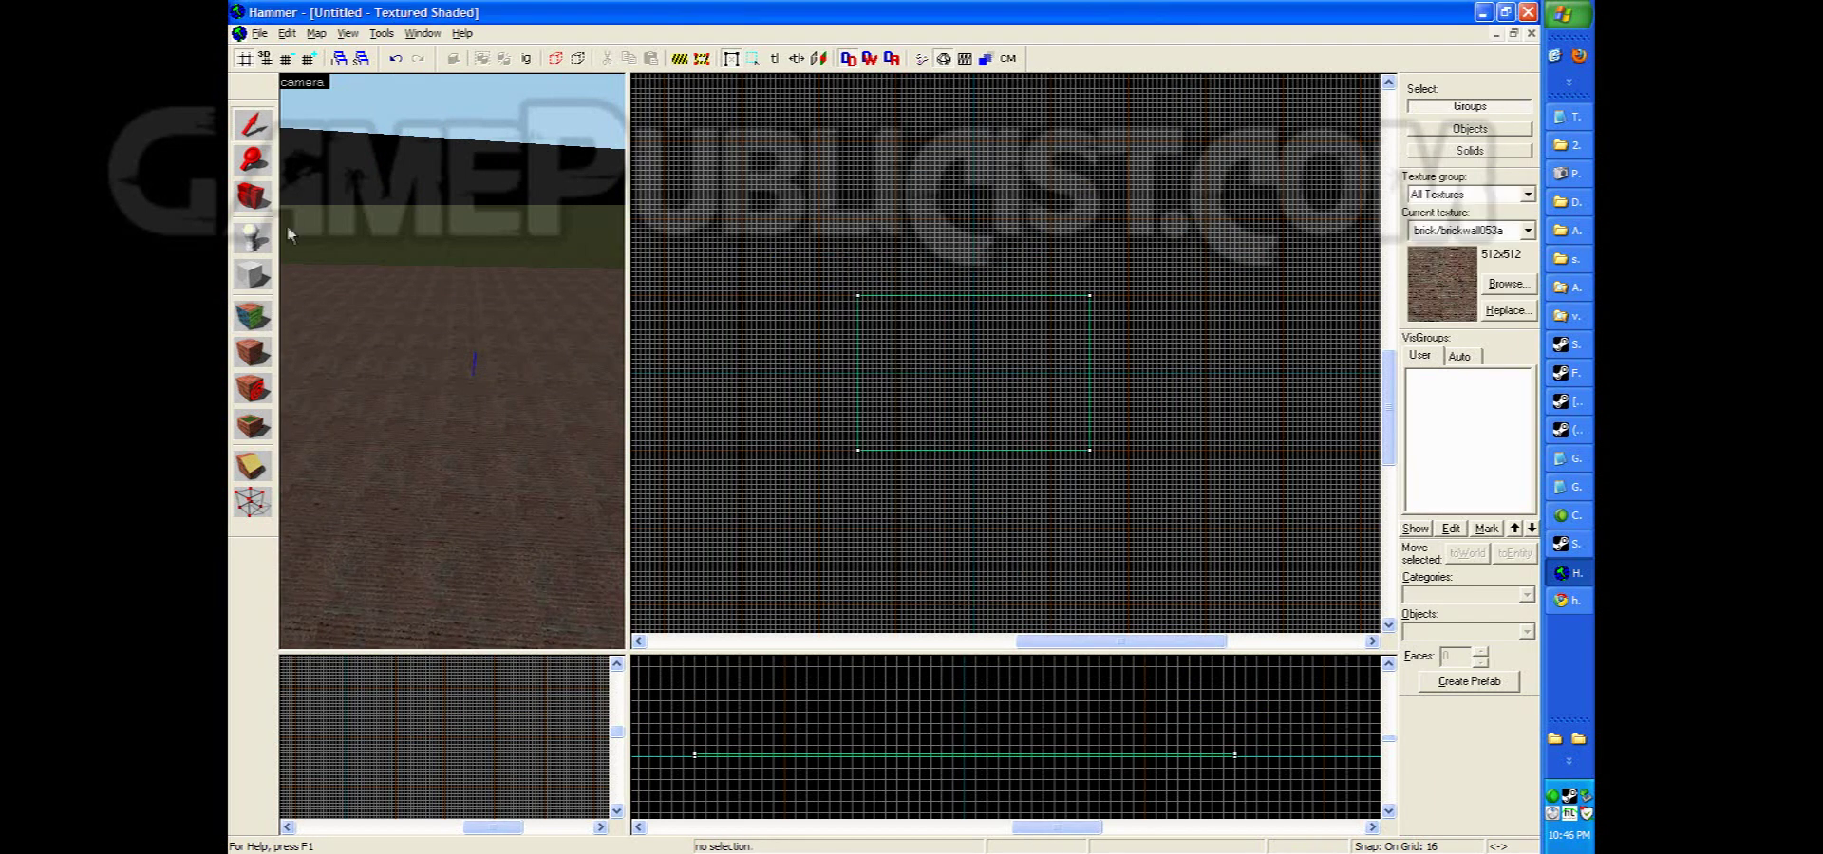
Set the block creation tool to make a cylinder
key("z")
key("s")
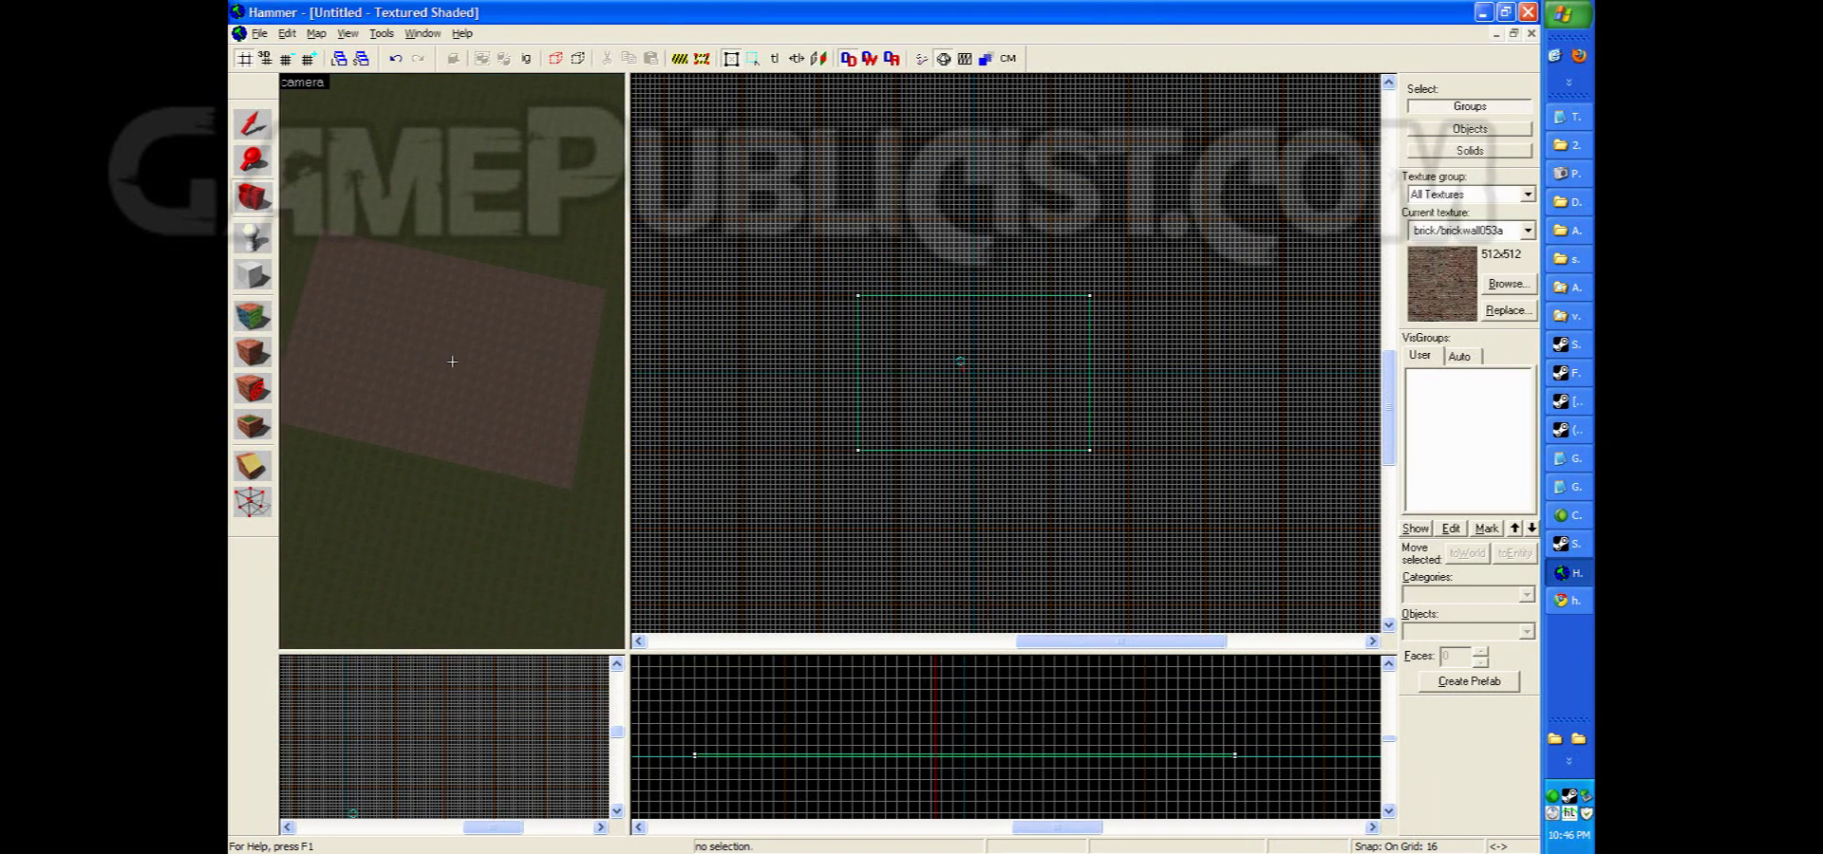
key("w")
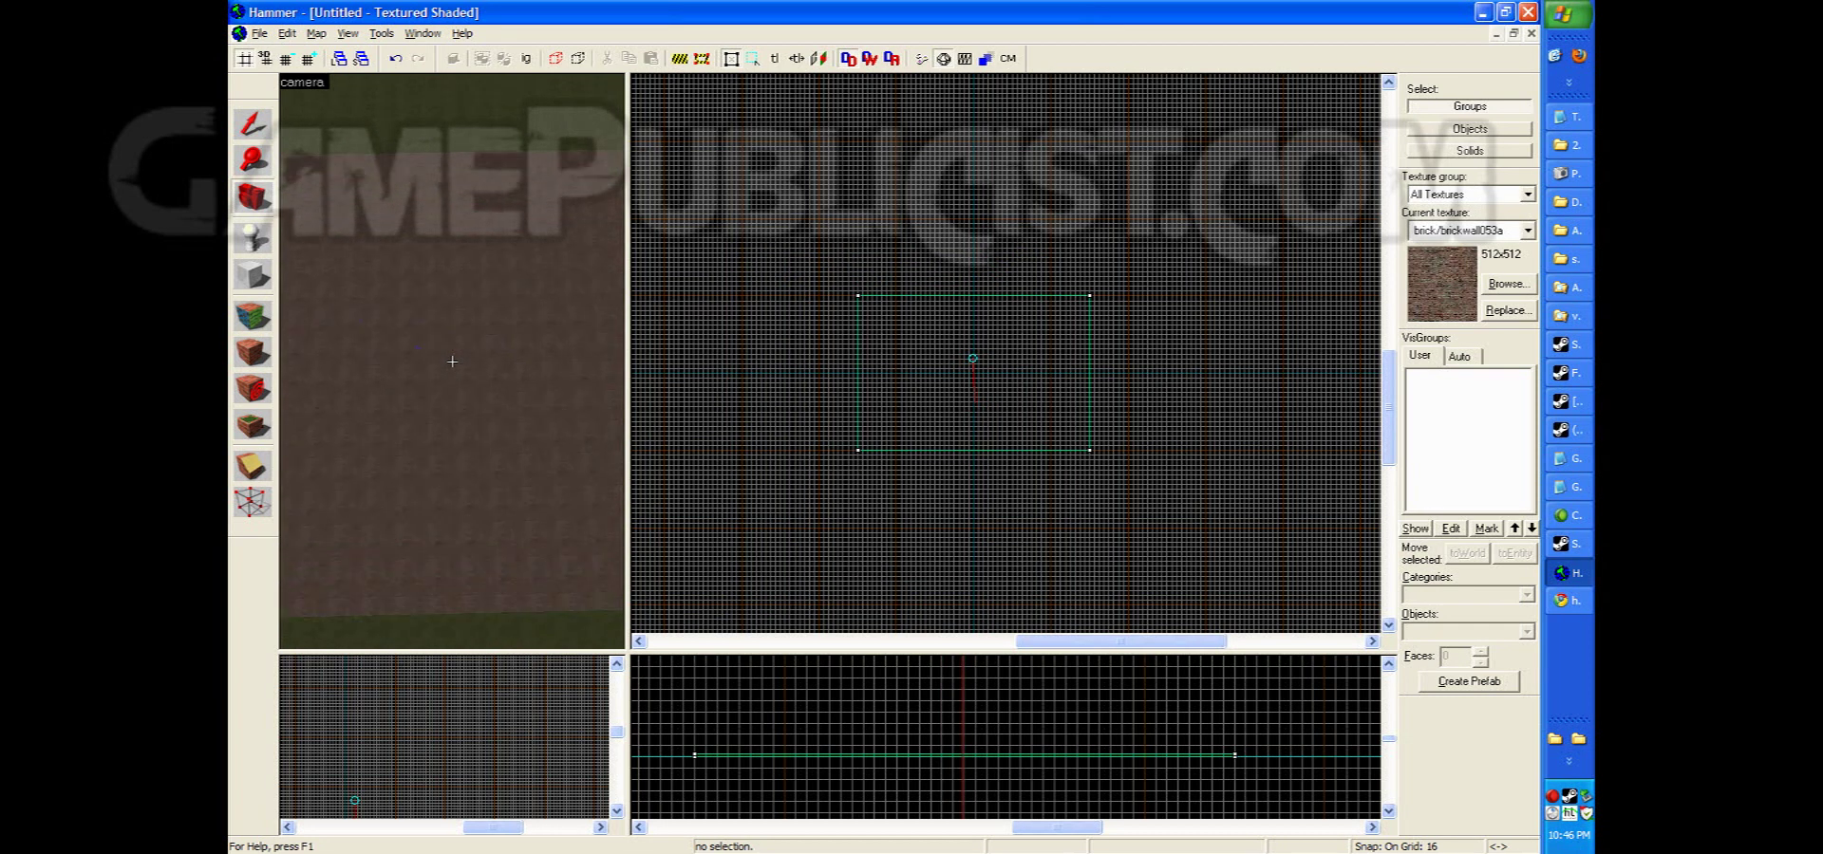
key("s")
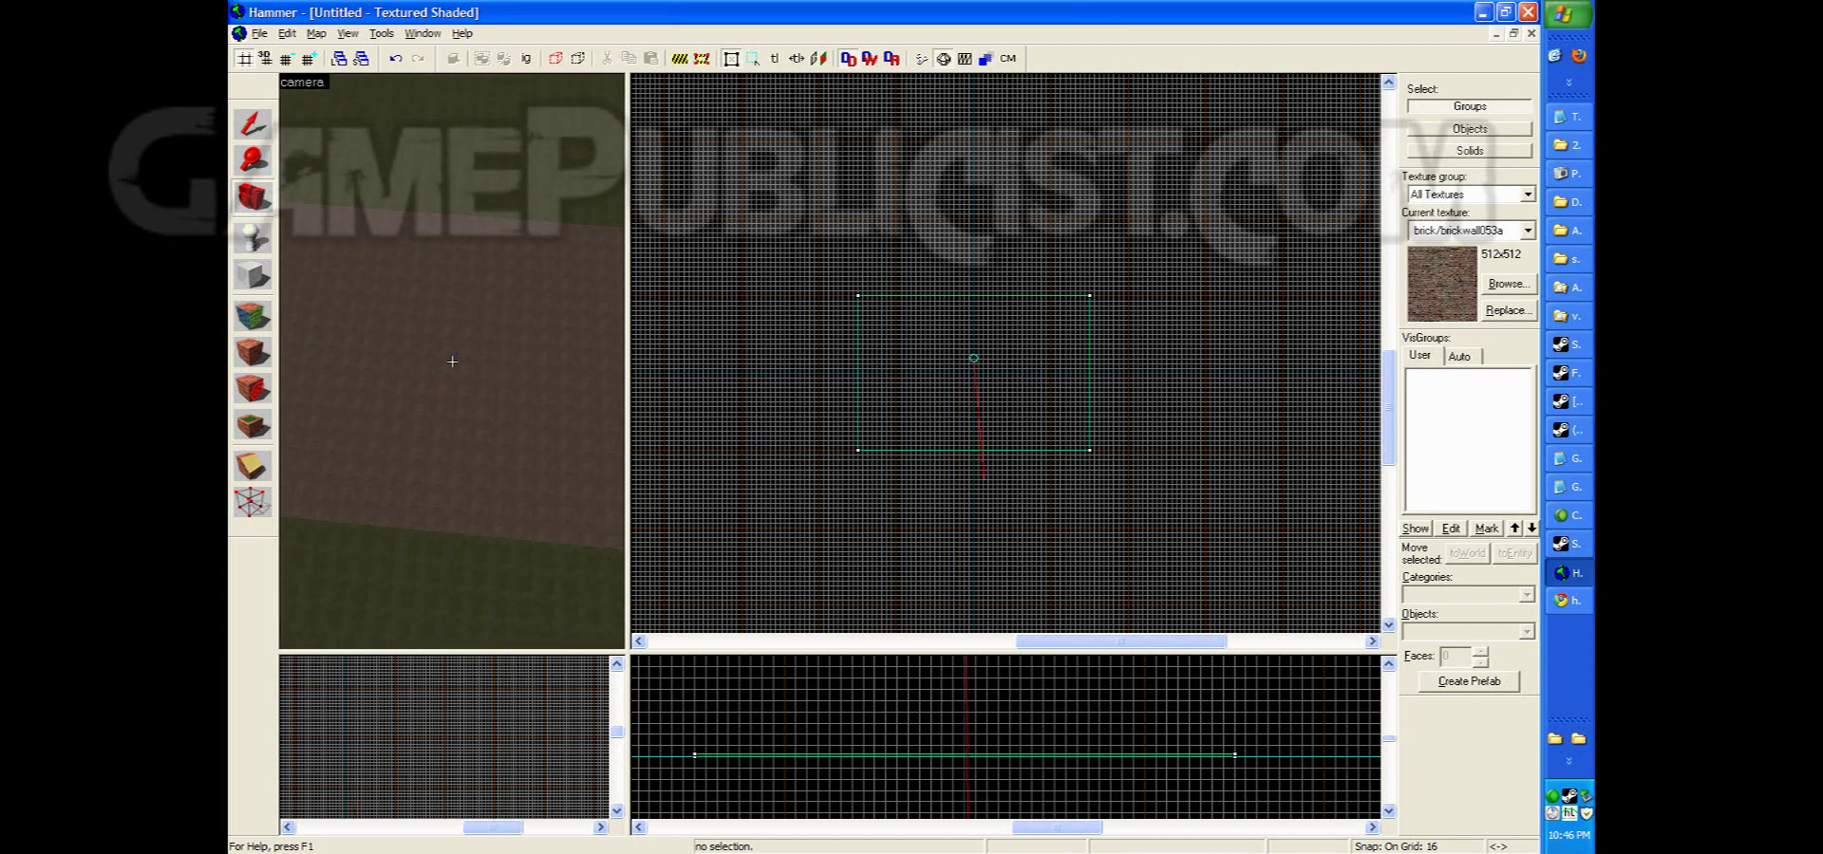
key("s")
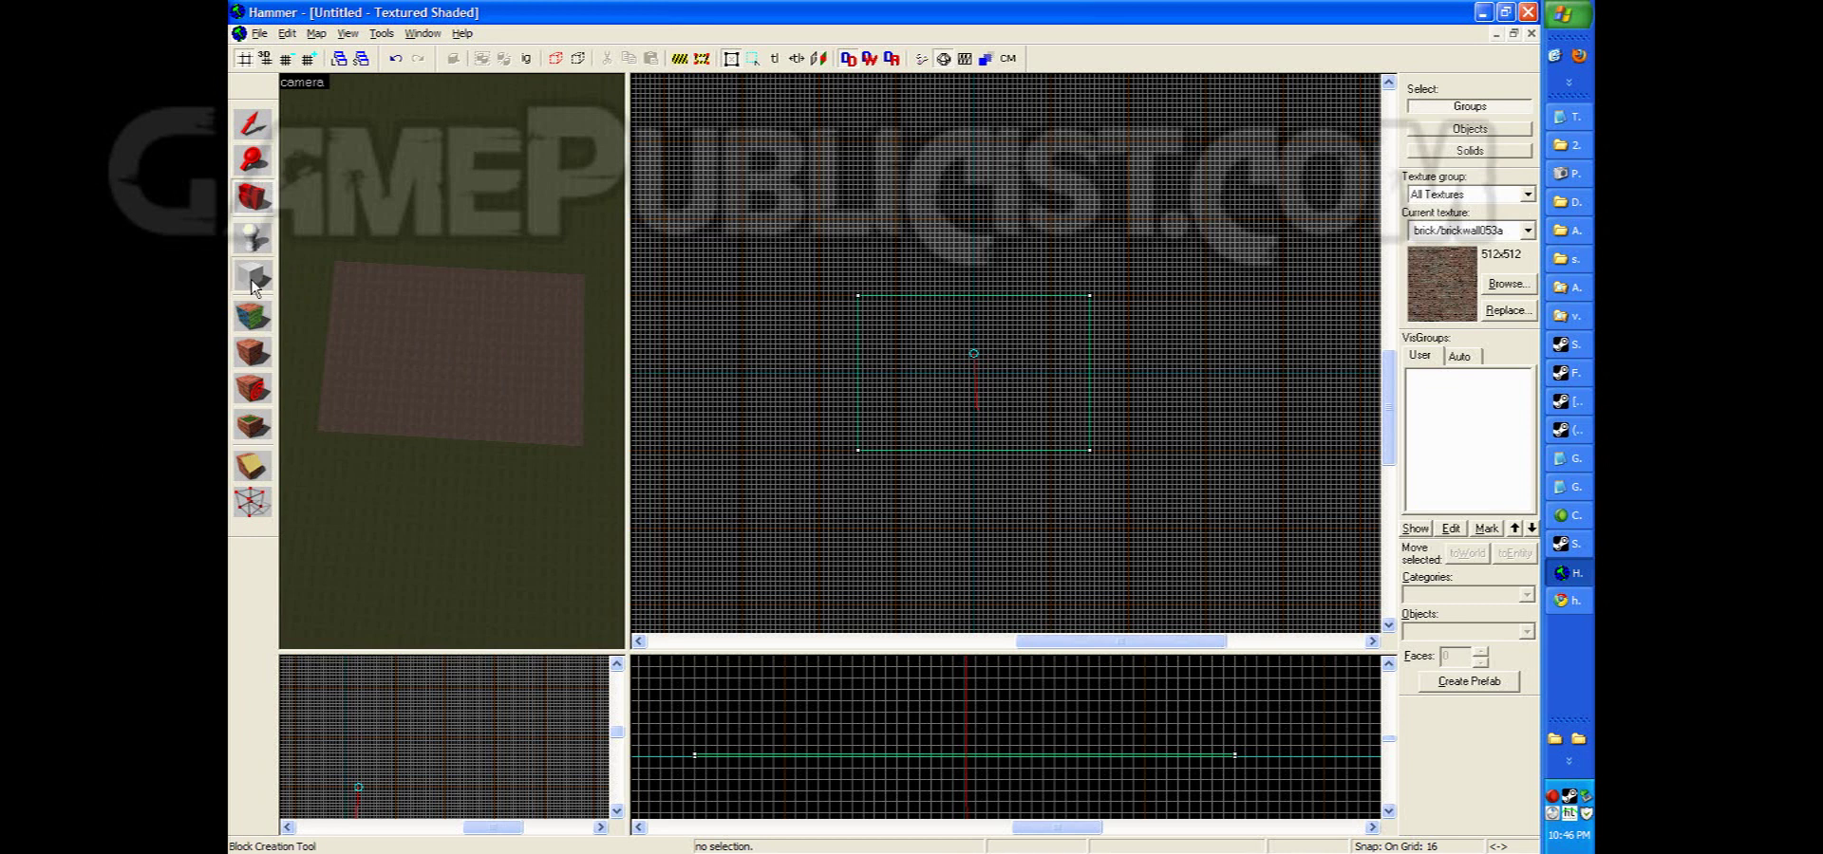
left_click(254, 284)
left_click(1527, 633)
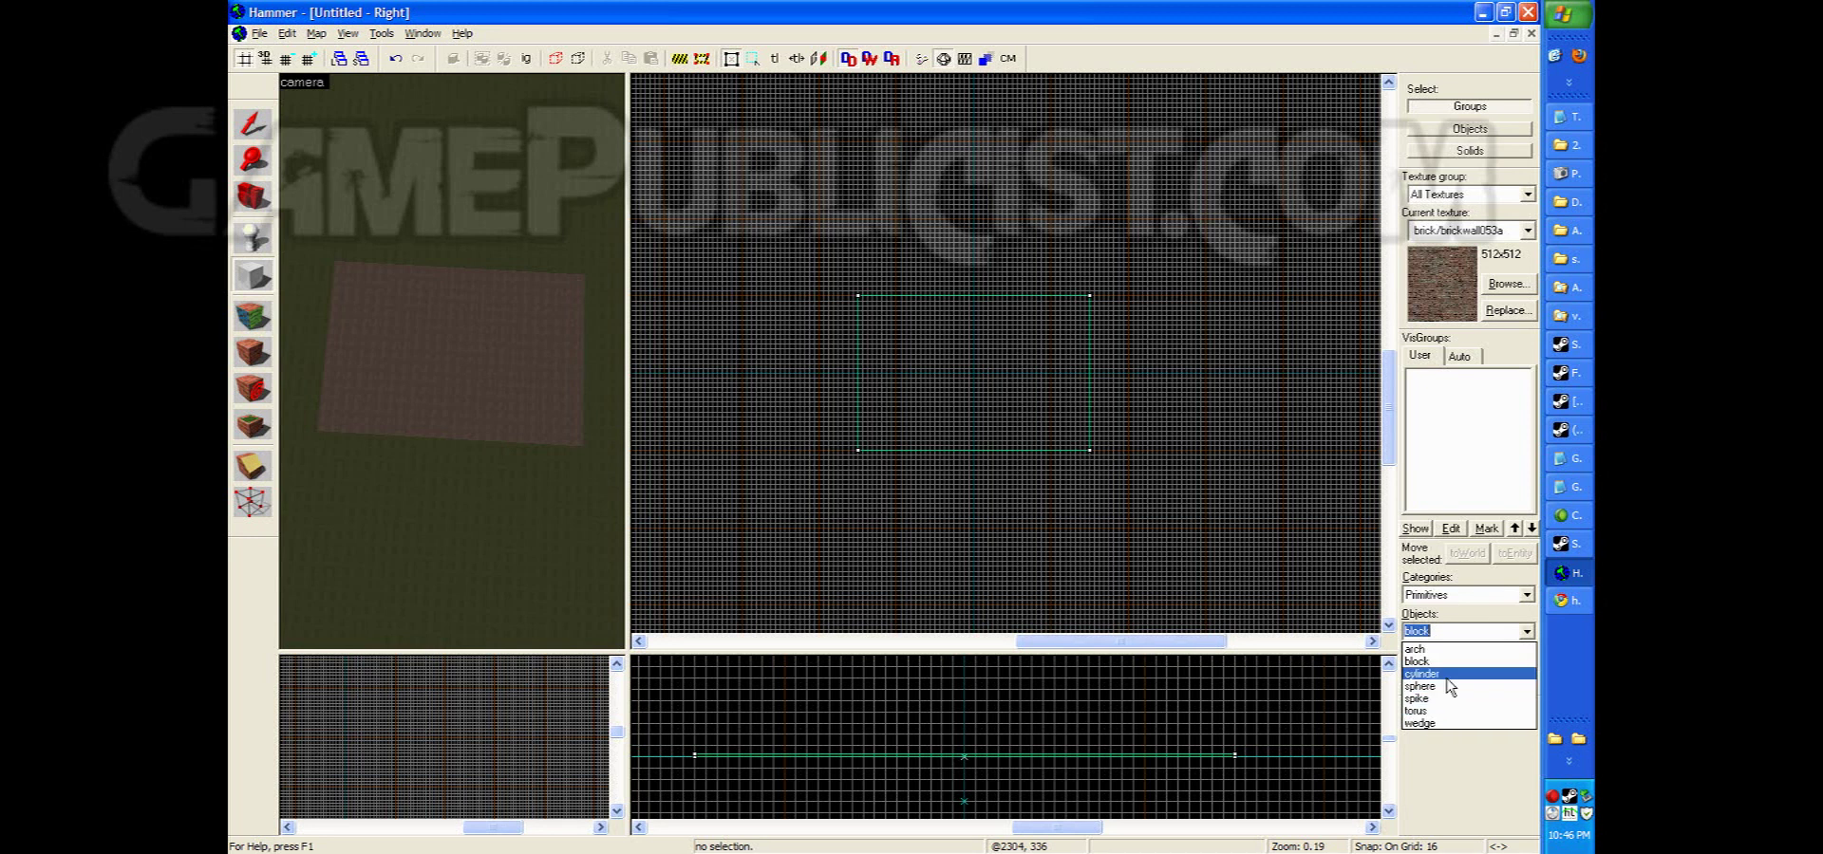
left_click(1446, 676)
Try an 8-face cylinder of 2048 by 2048 units beside the brick slab with the grid snap at 256, and undo it
scroll(857, 302, "up", 3)
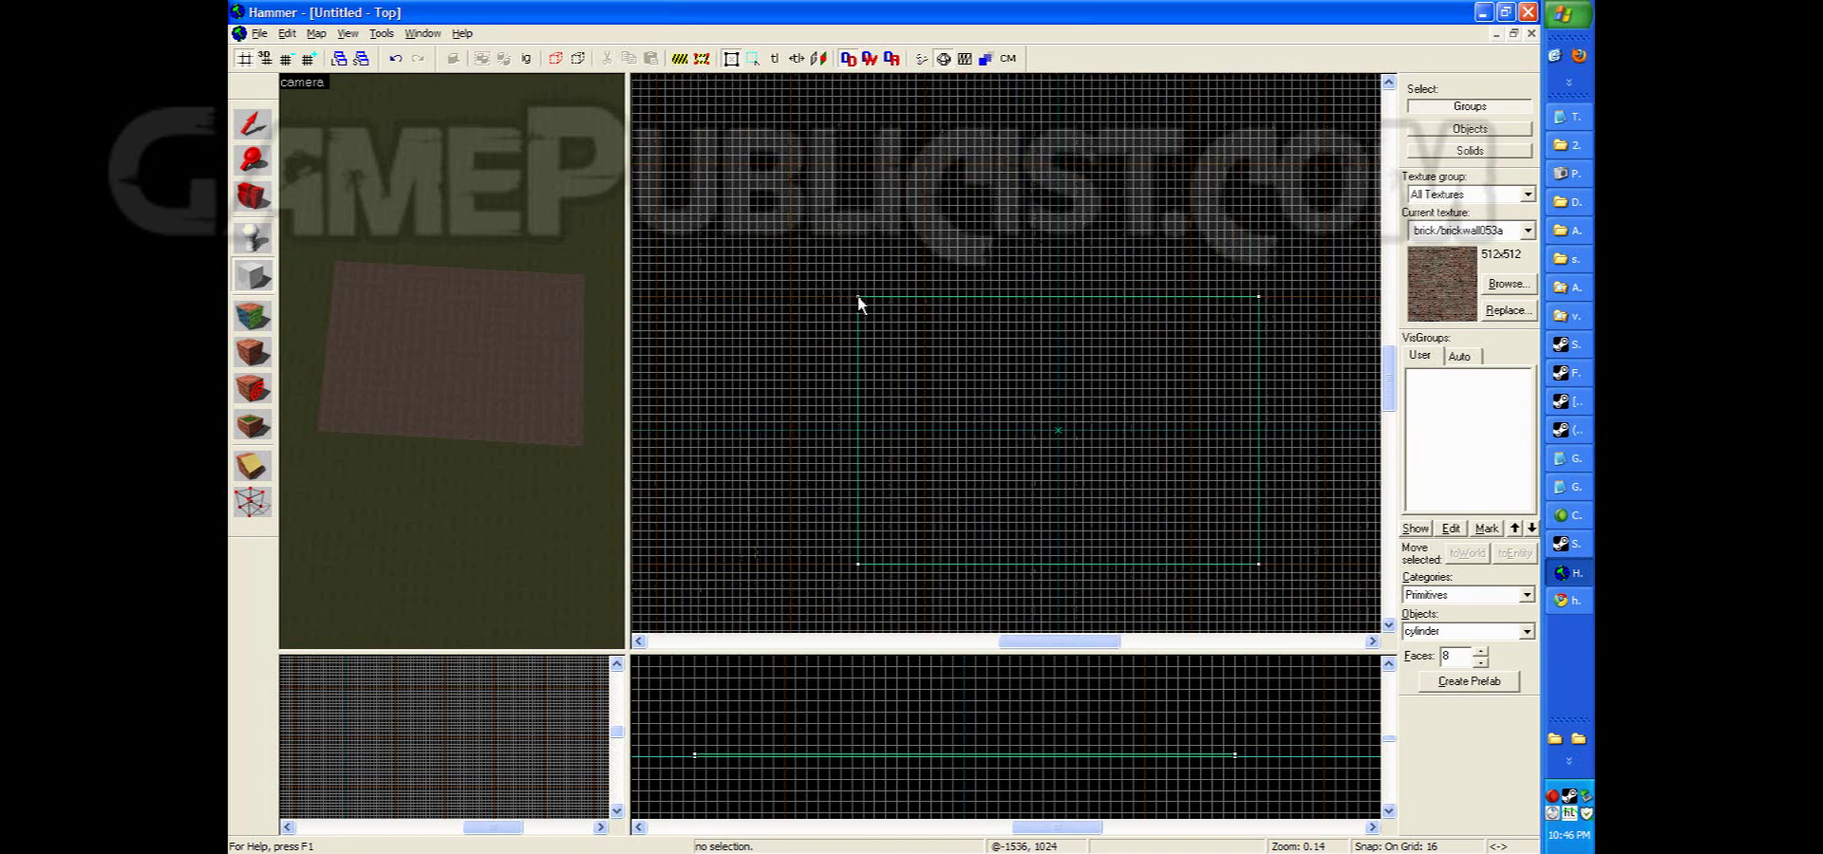
mouse_move(858, 300)
left_mouse_down()
mouse_move(680, 529)
mouse_move(529, 597)
mouse_move(699, 561)
mouse_move(415, 565)
mouse_move(778, 558)
mouse_move(750, 569)
left_mouse_up()
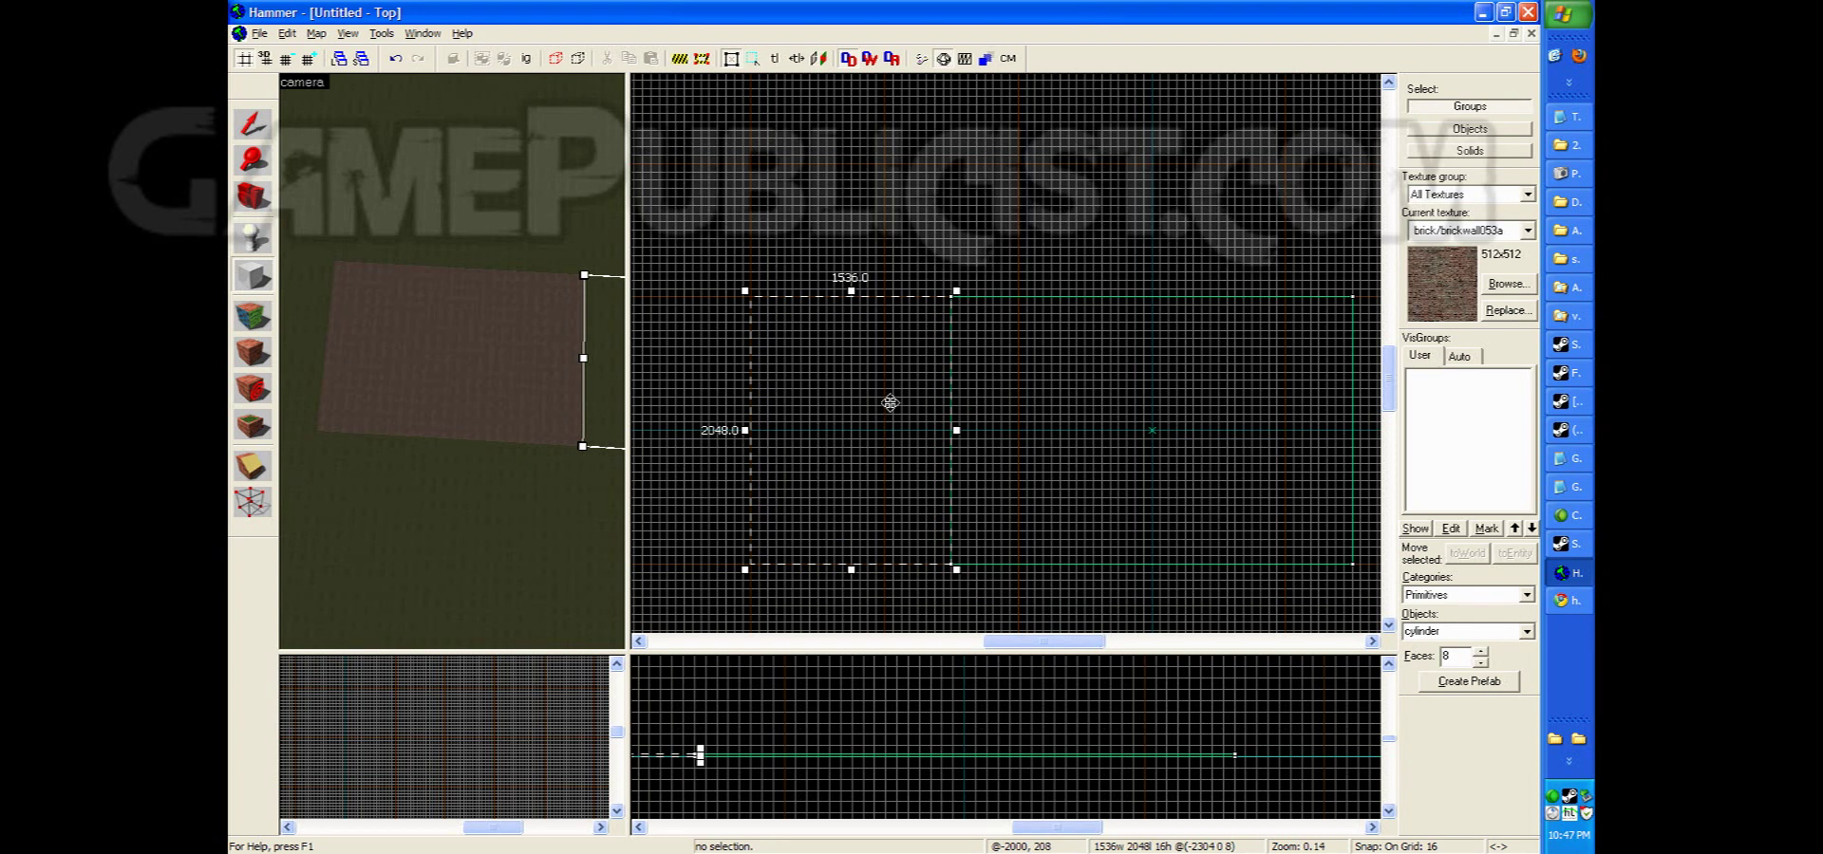
key("bracketright")
key("bracketright")
key("bracketright")
key("bracketright")
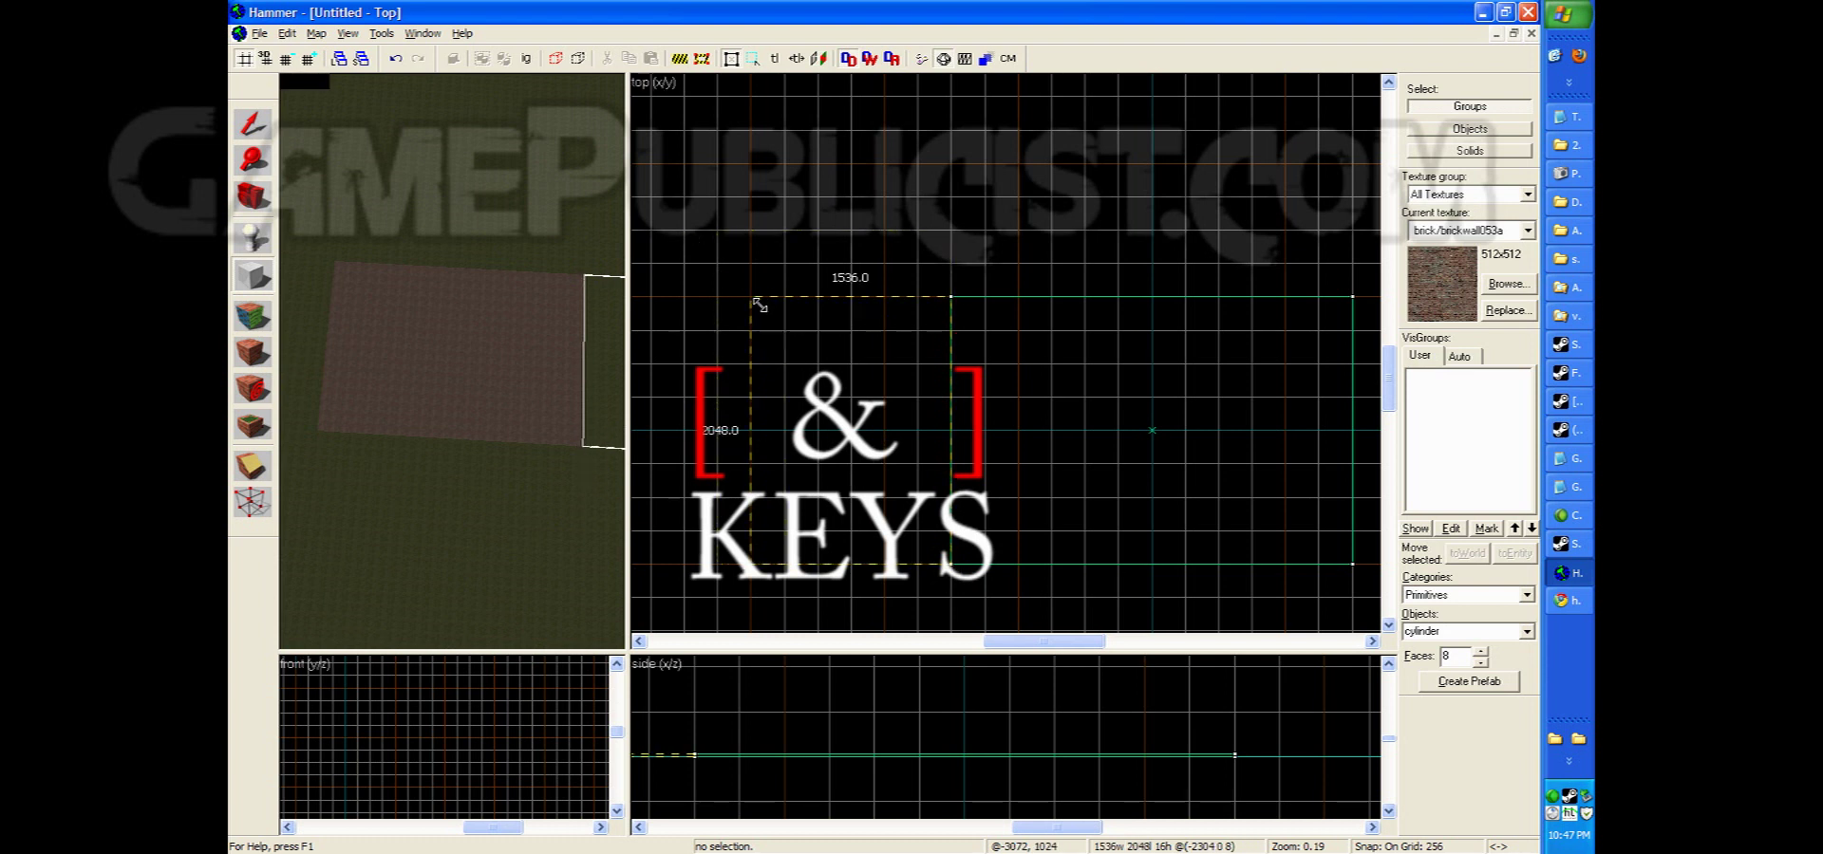
left_click_drag(745, 569, 685, 559)
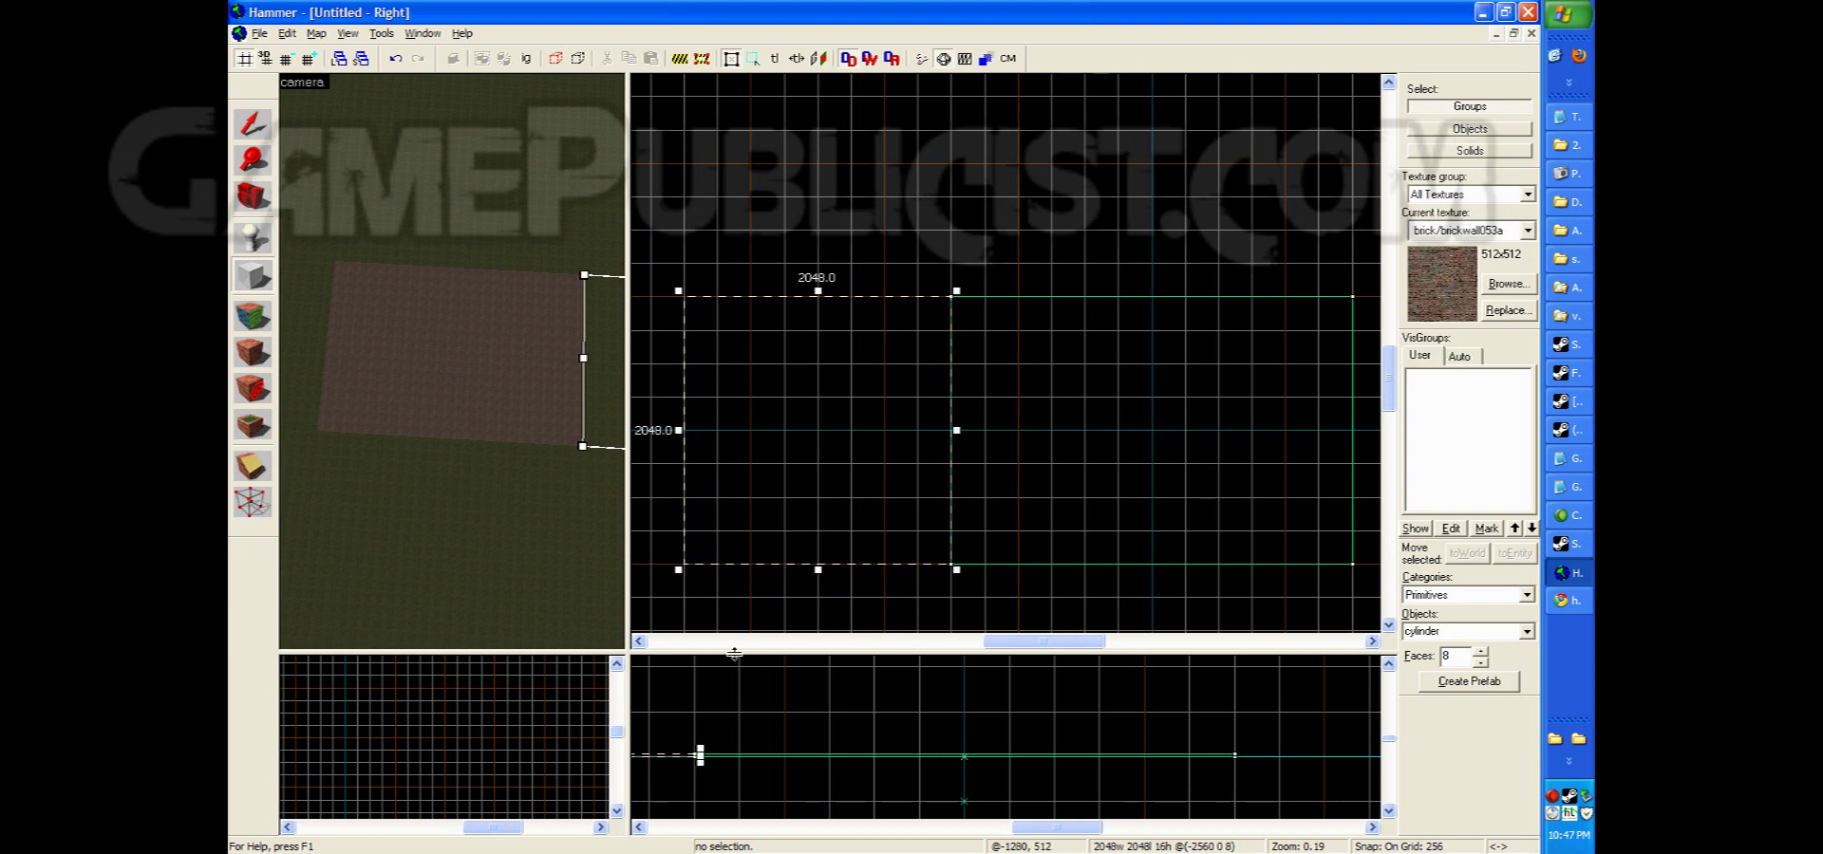
key("Return")
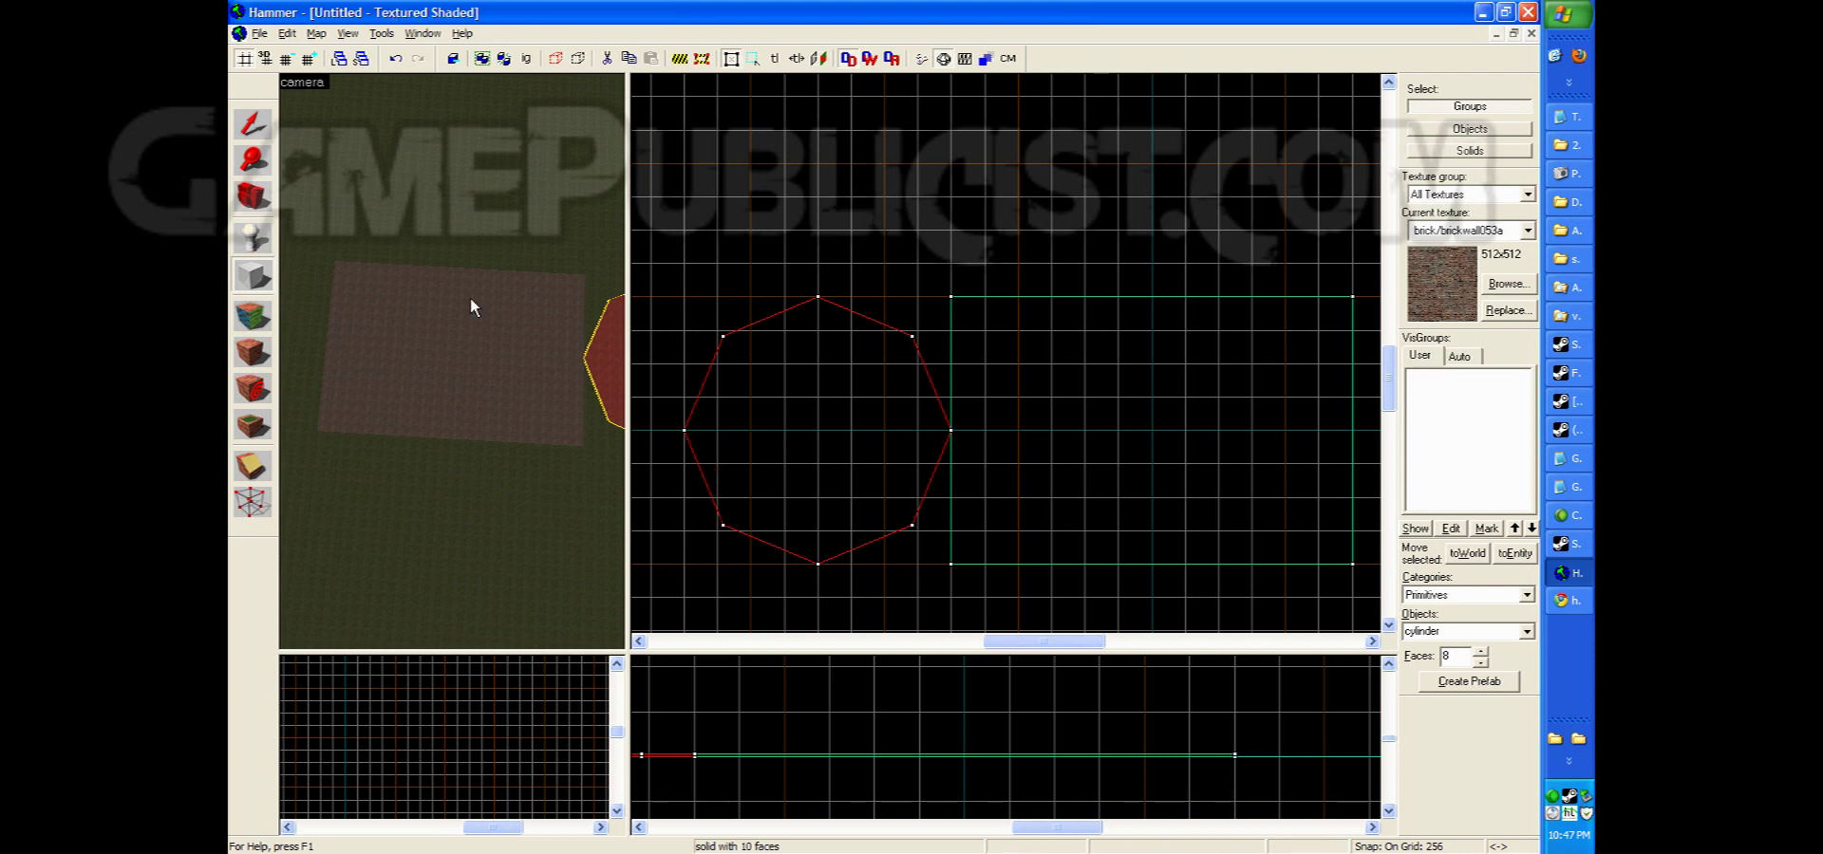
key("ctrl+z")
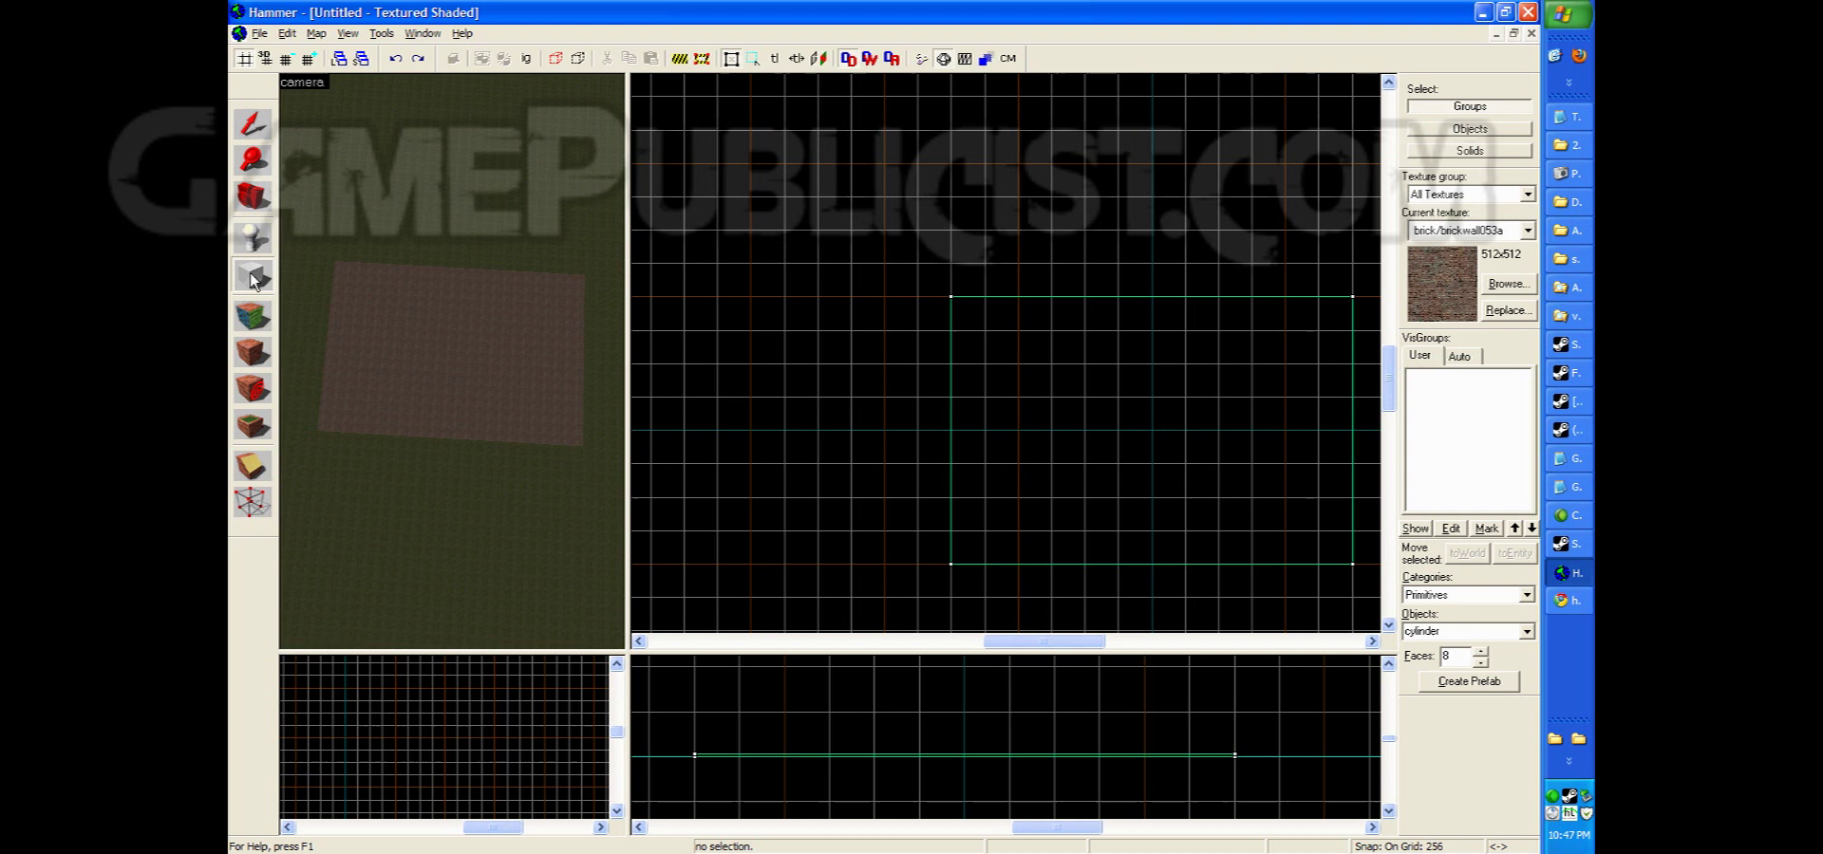
Create a 16-face cylinder, 2048 by 2048 units, flush against the short edge of the brick slab
left_click(1481, 653)
left_click(1481, 652)
left_click(1481, 652)
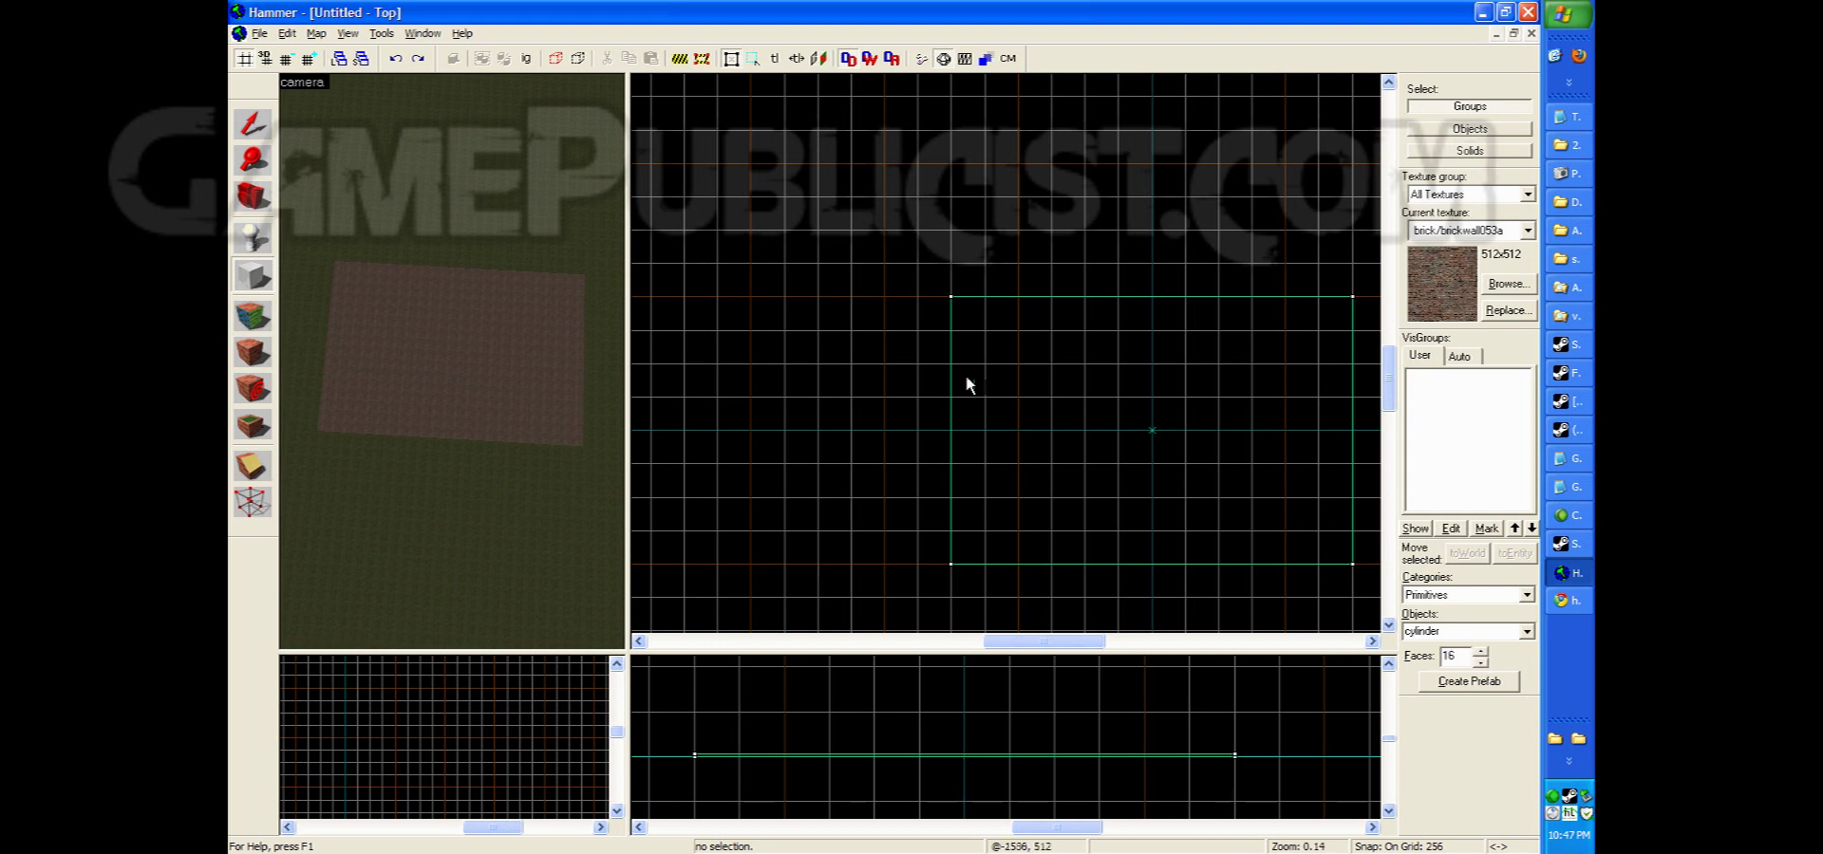
left_click_drag(952, 299, 680, 574)
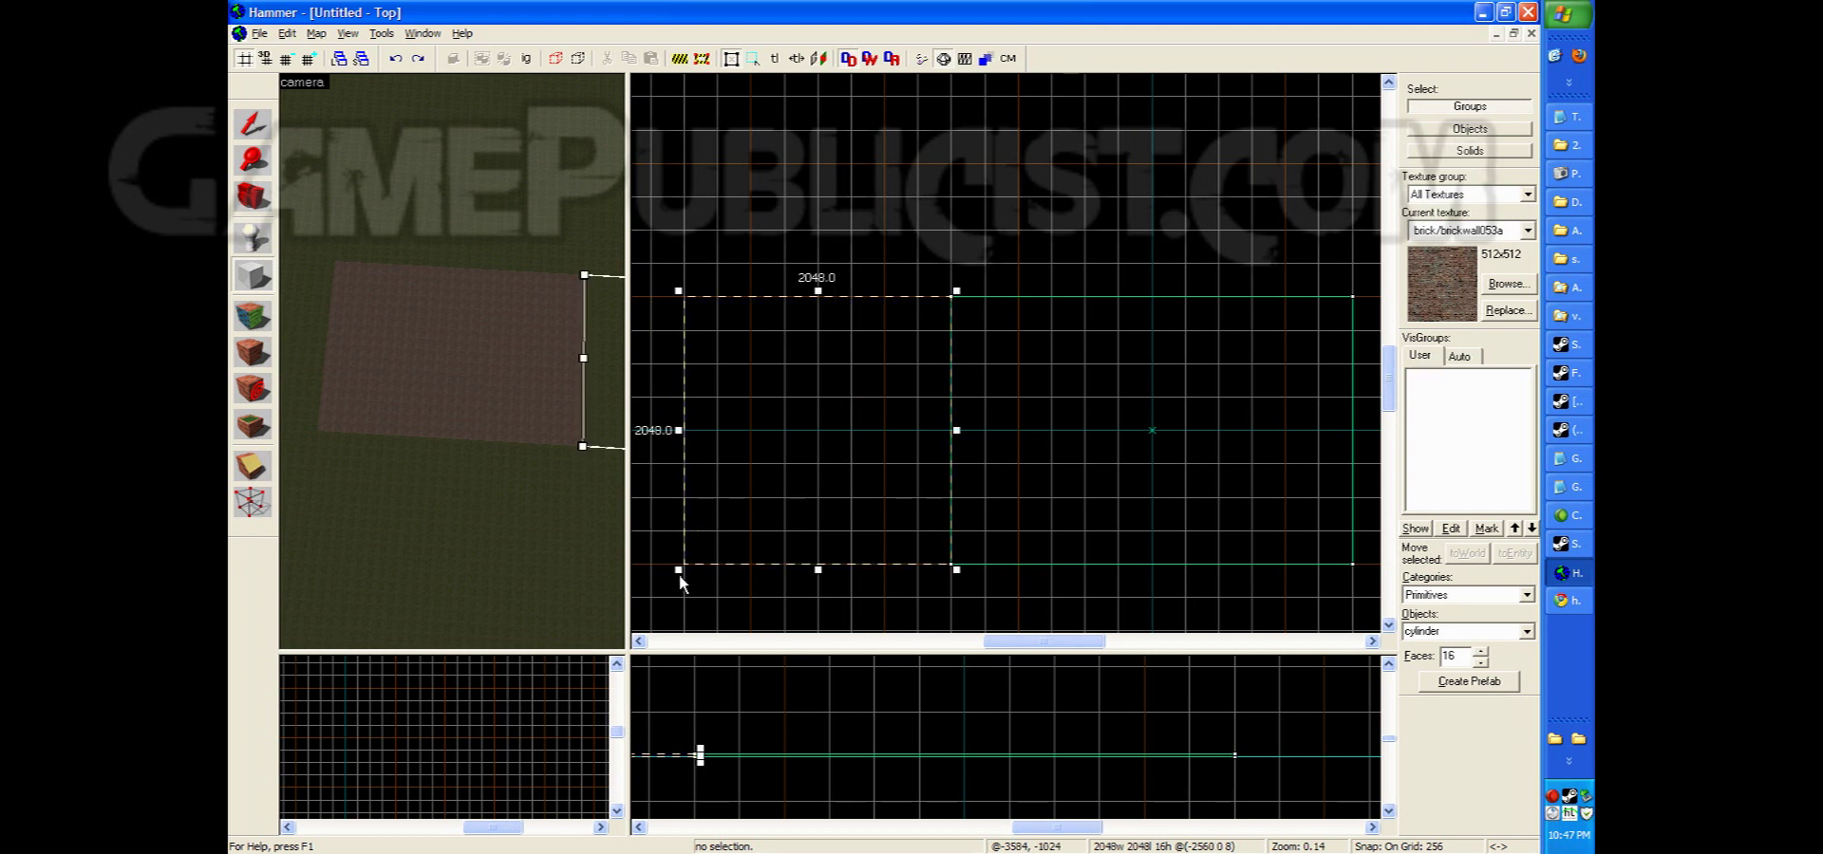
key("Return")
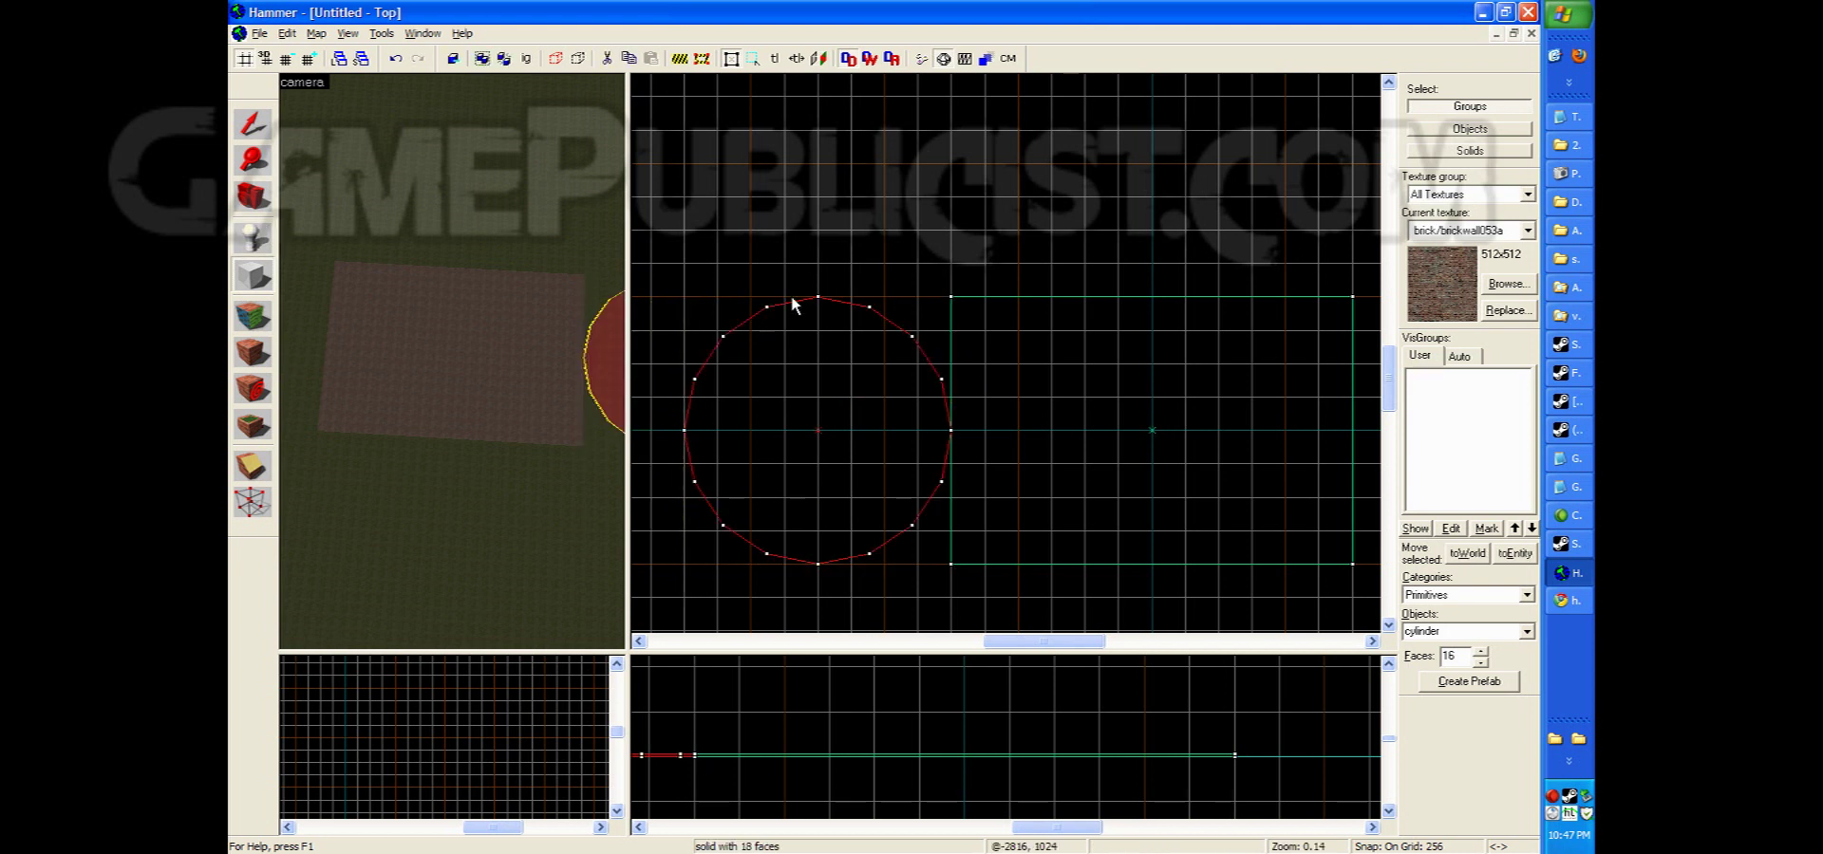
Clip the brick cylinder through its centre, perpendicular to the slab's length, keeping both halves as separate solids, and clear the selection
left_click(252, 467)
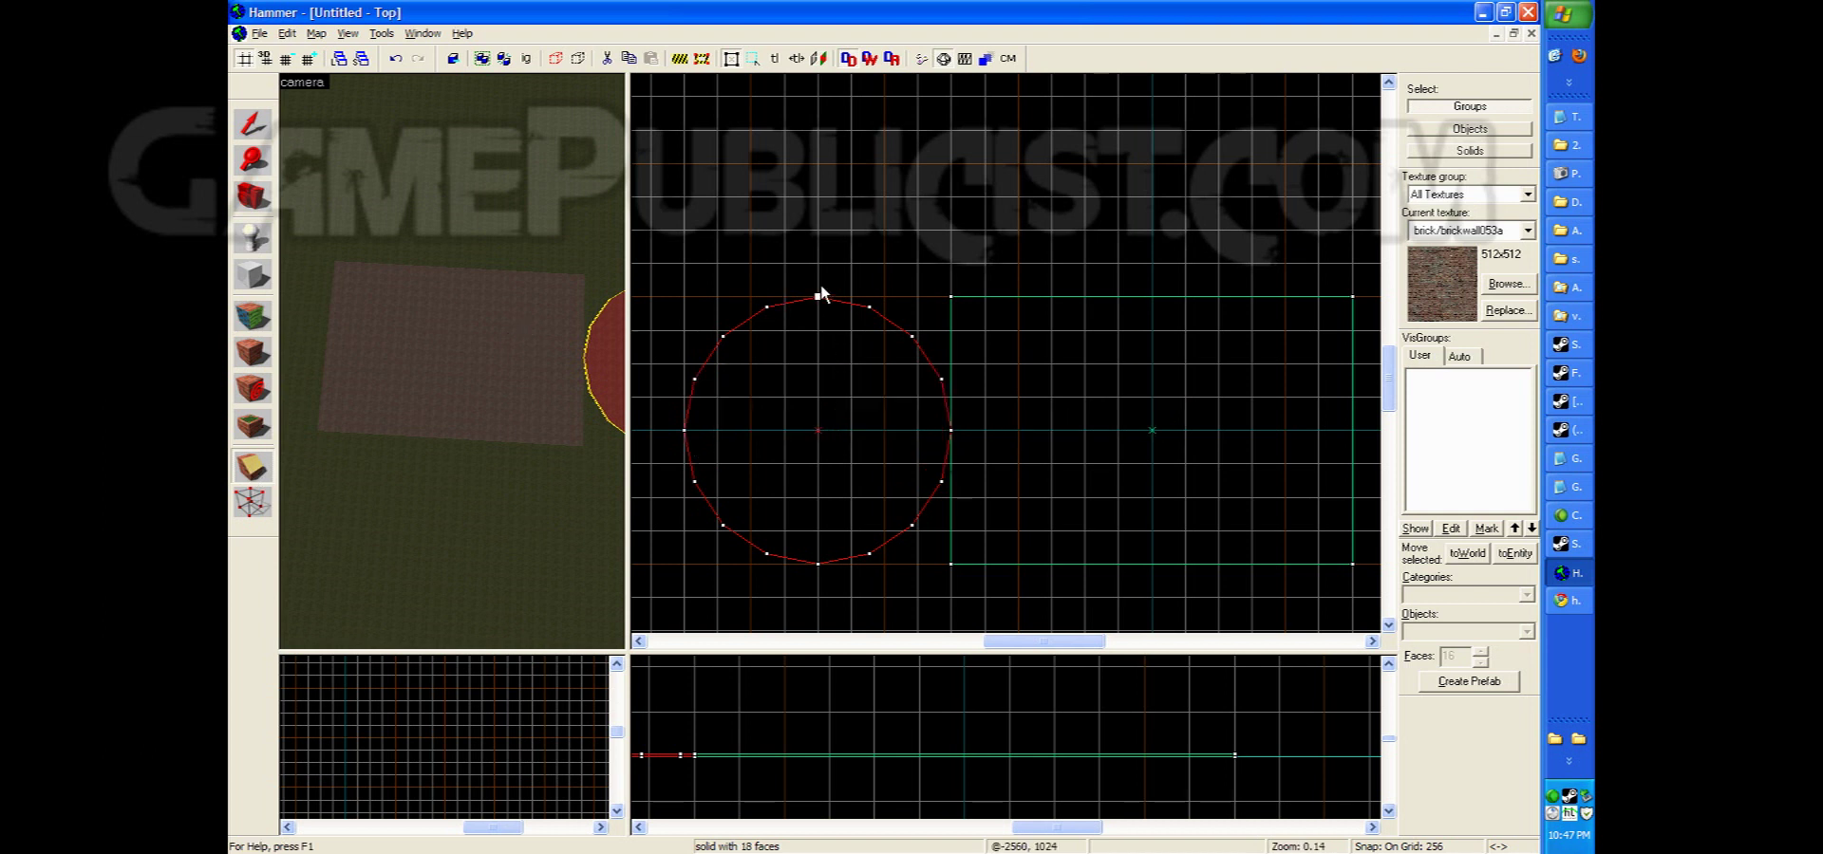
left_click_drag(819, 296, 822, 396)
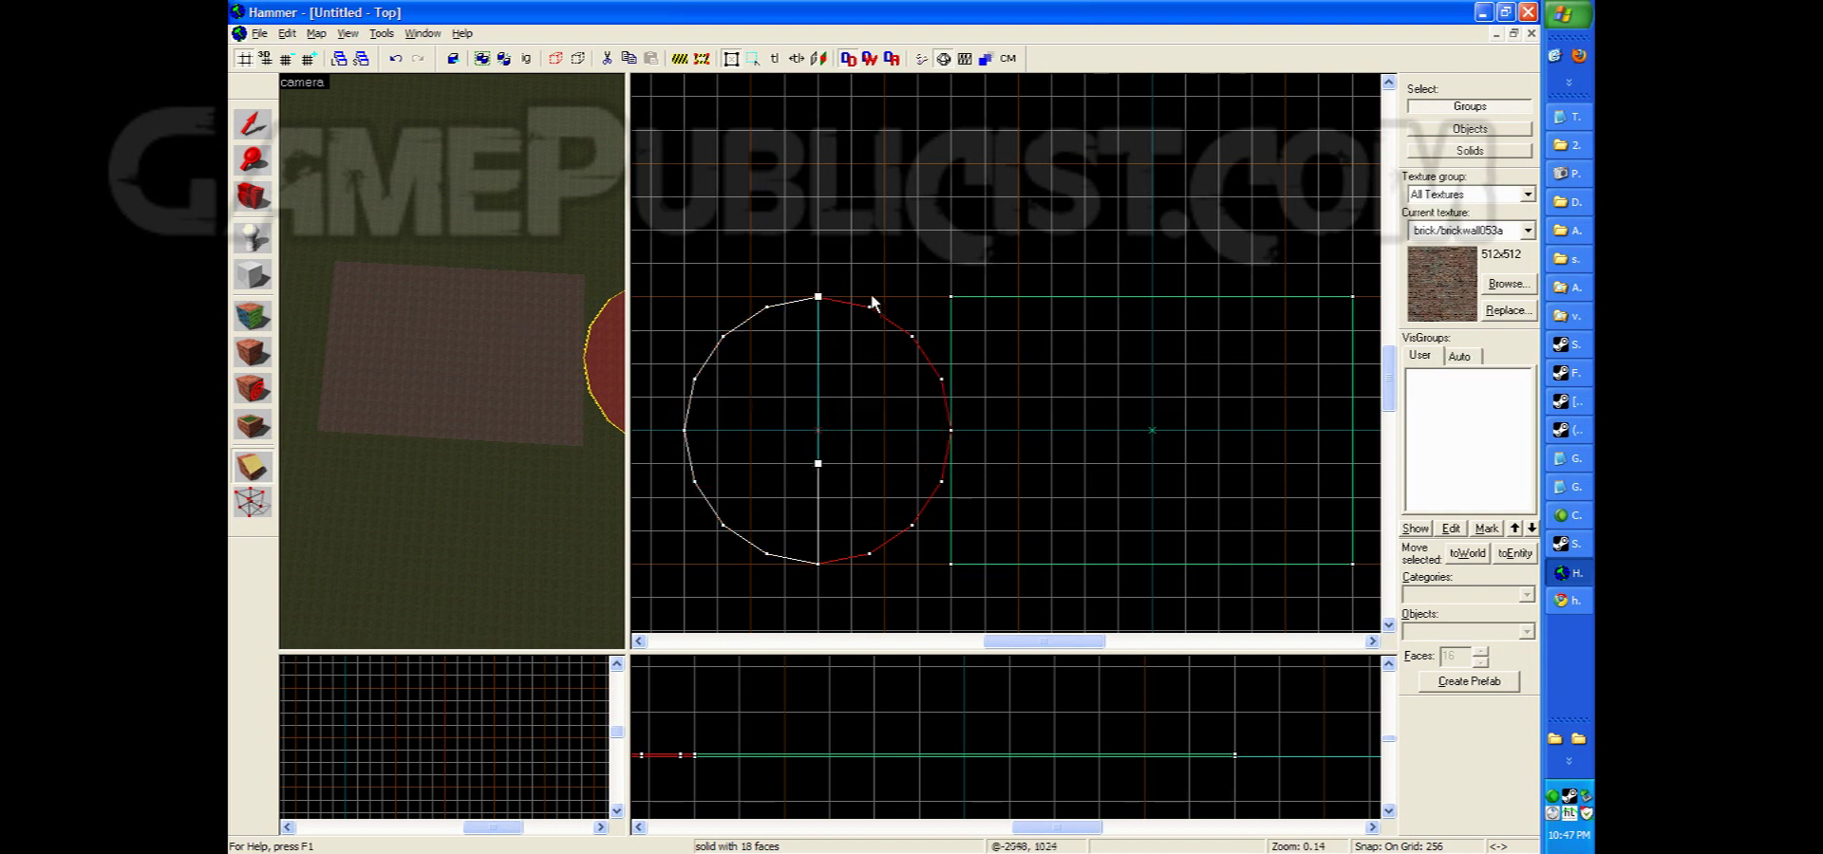
left_click(267, 473)
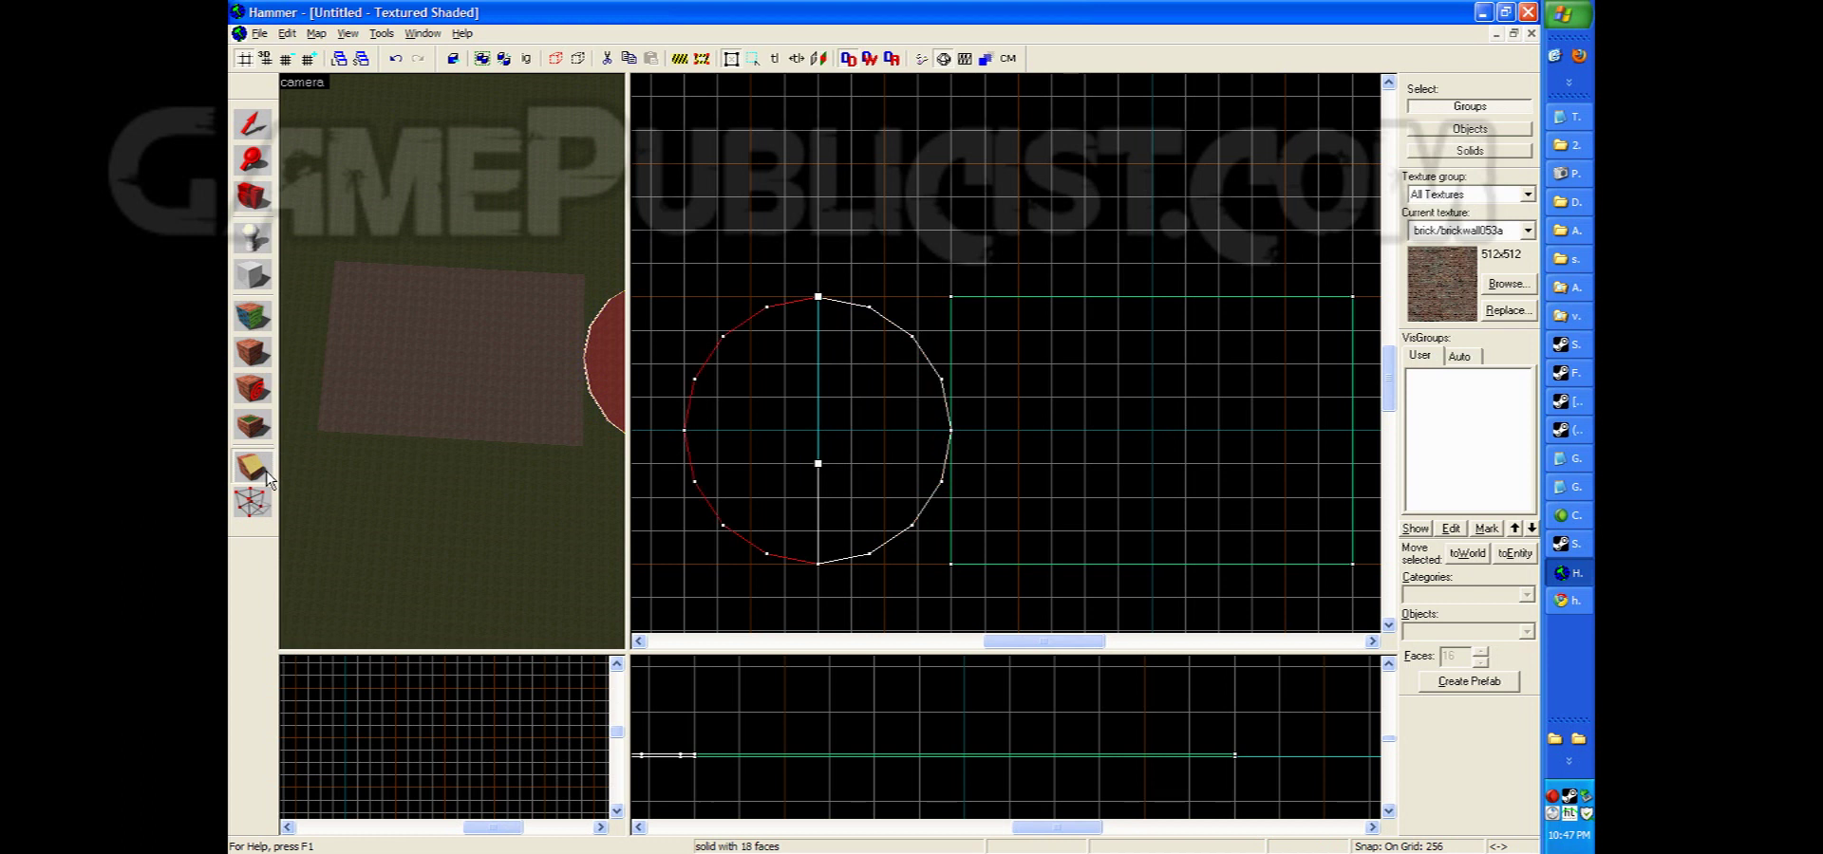
left_click(267, 473)
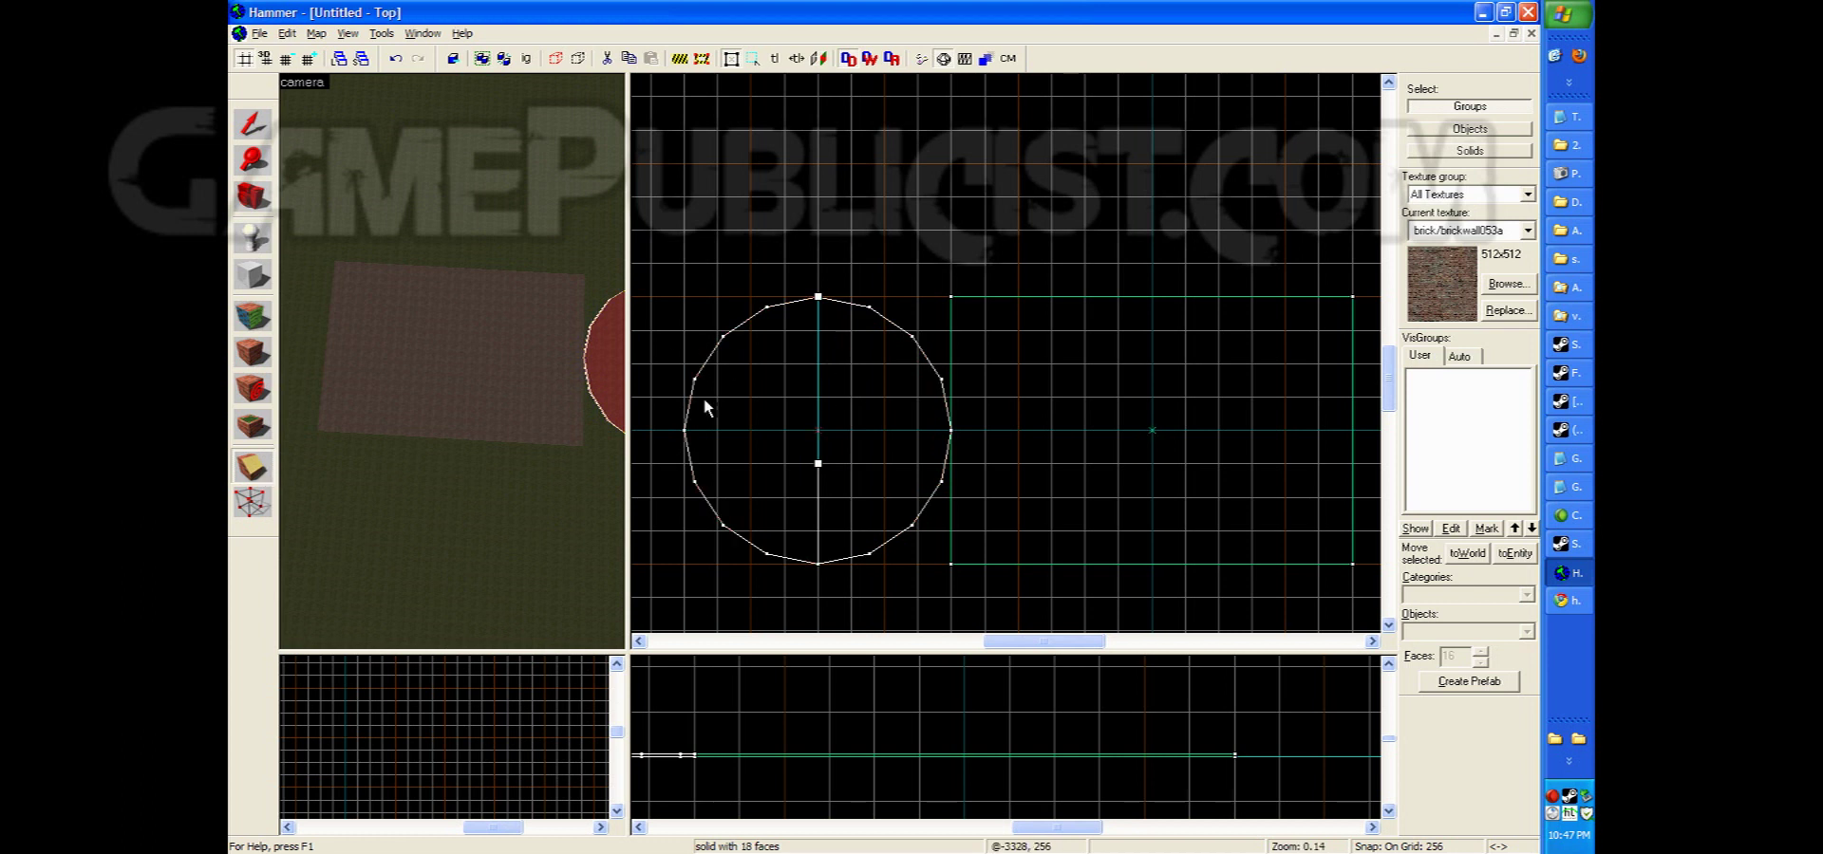
key("Return")
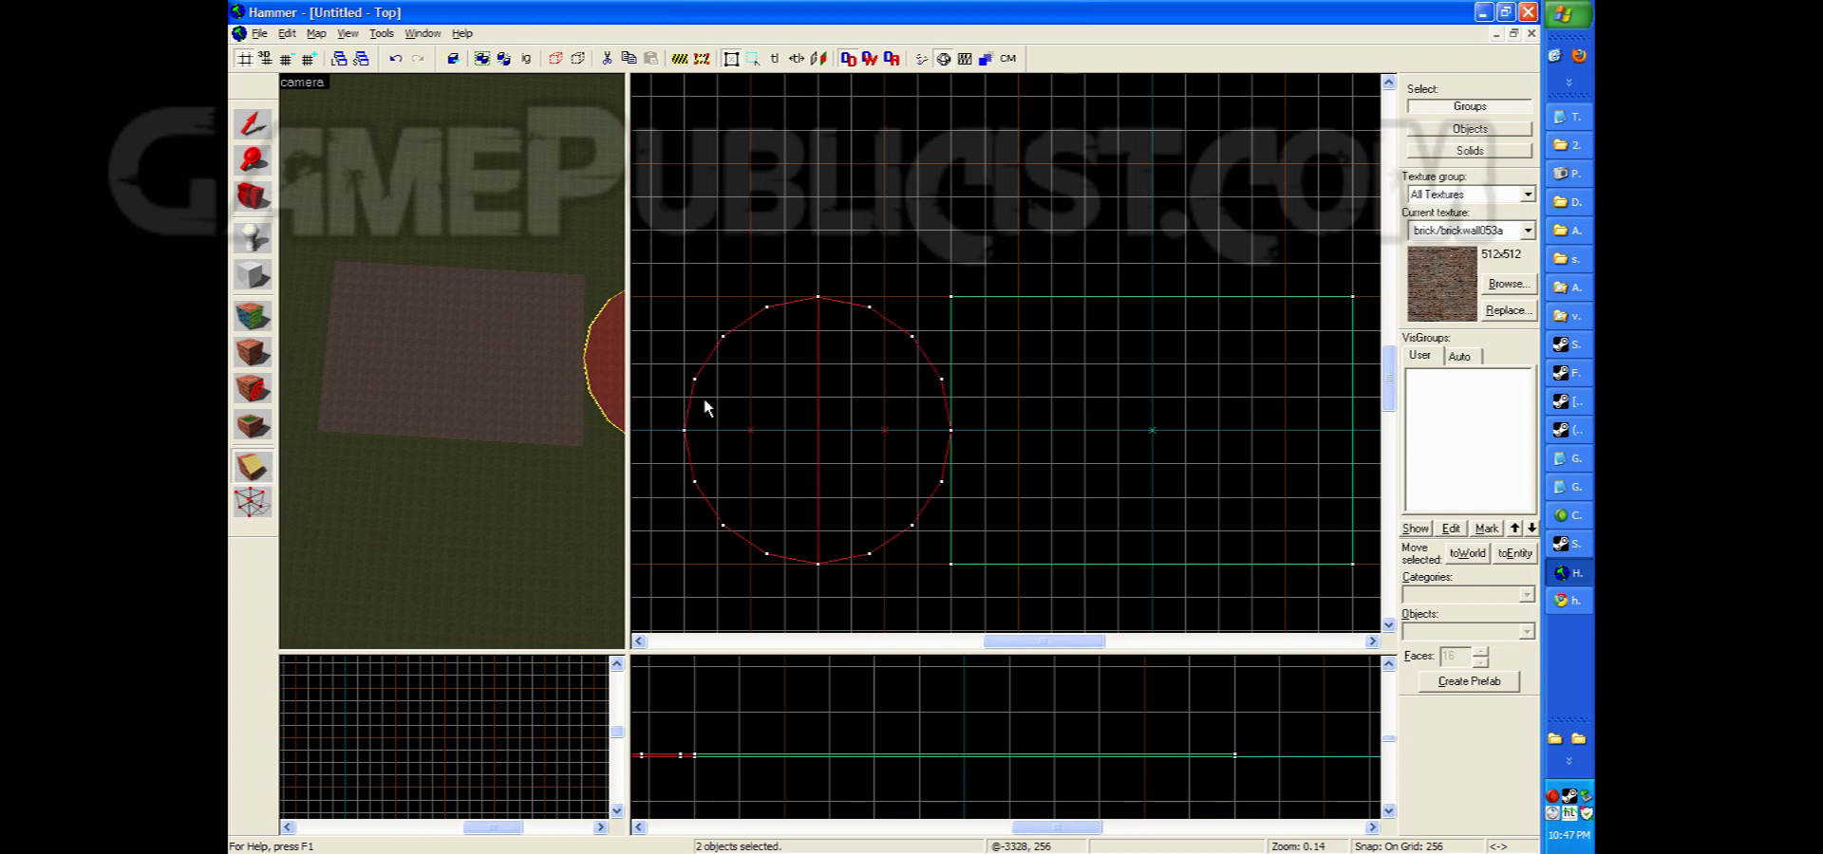
left_click(241, 116)
key("Escape")
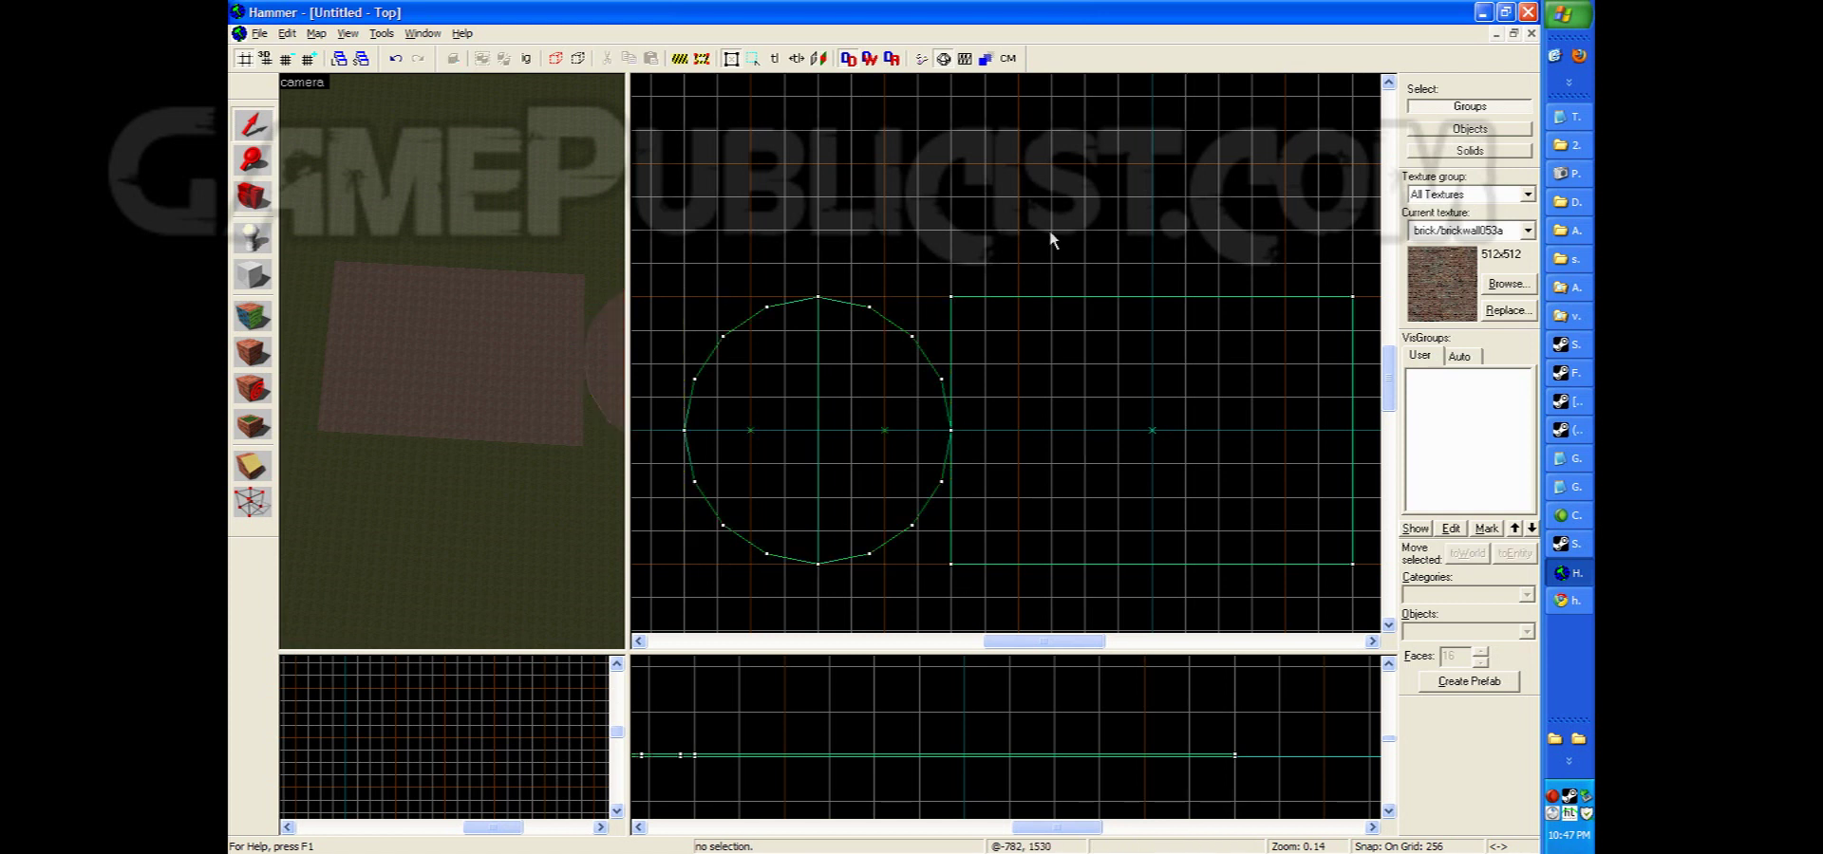
Move the inner half-cylinder to the slab's far short edge and the outer half flush against the near short edge
left_click(887, 435)
scroll(1140, 518, "down", 1)
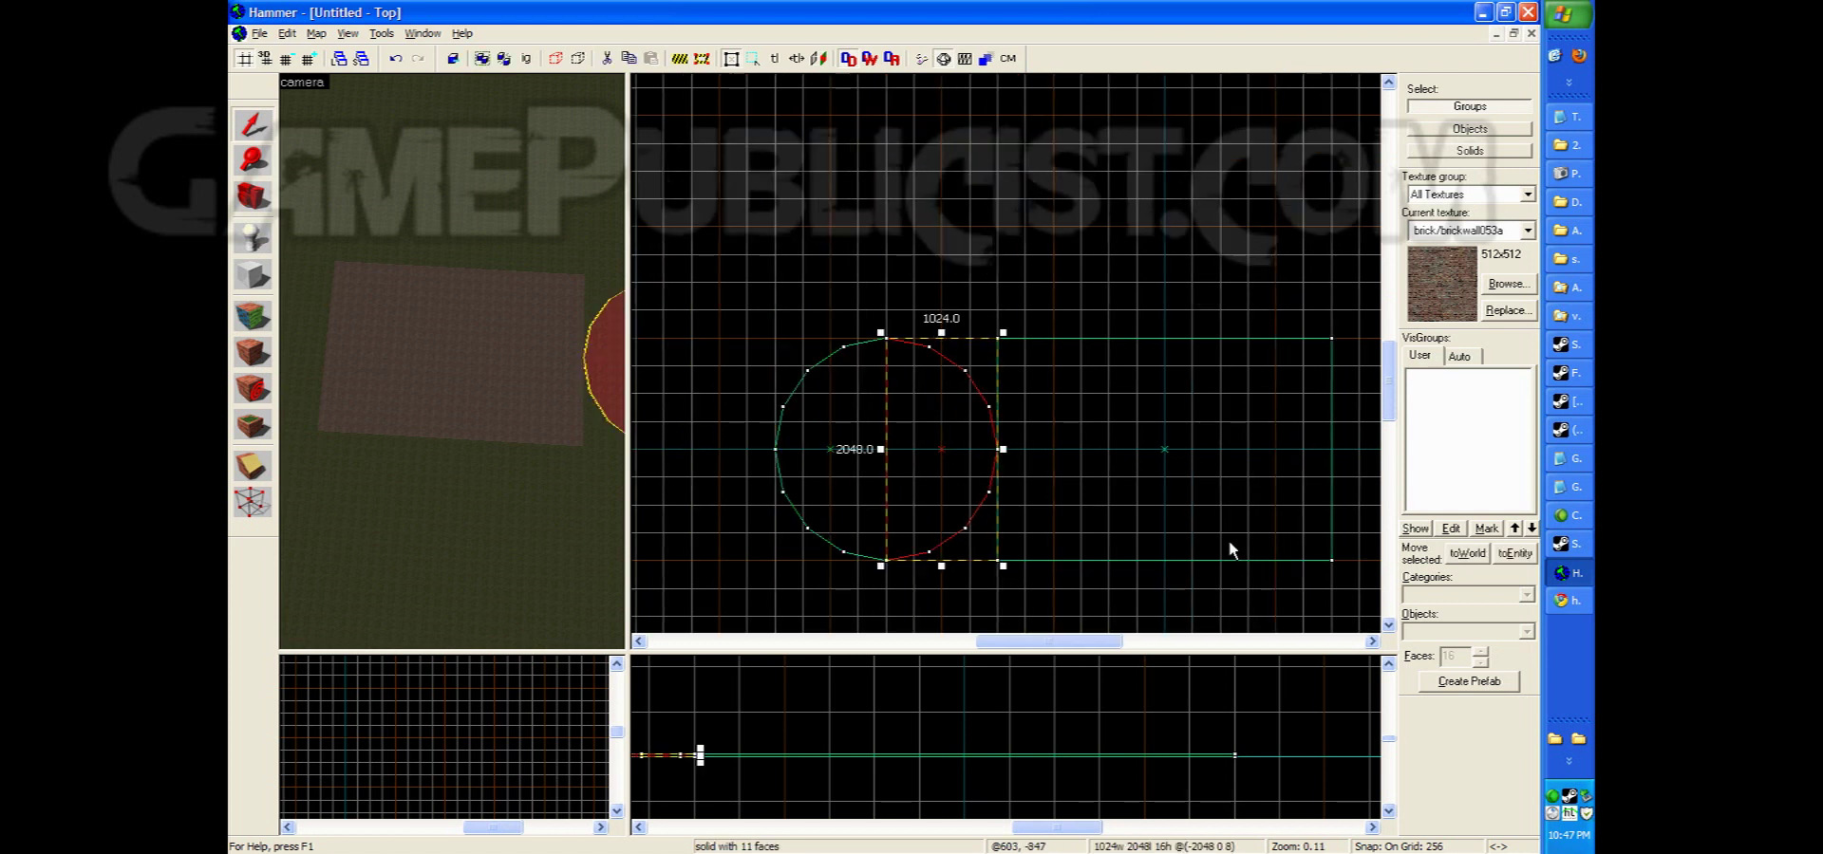
left_click_drag(1489, 462, 1357, 447)
left_click(802, 449)
left_click_drag(805, 448, 917, 449)
left_click(486, 442)
key("Escape")
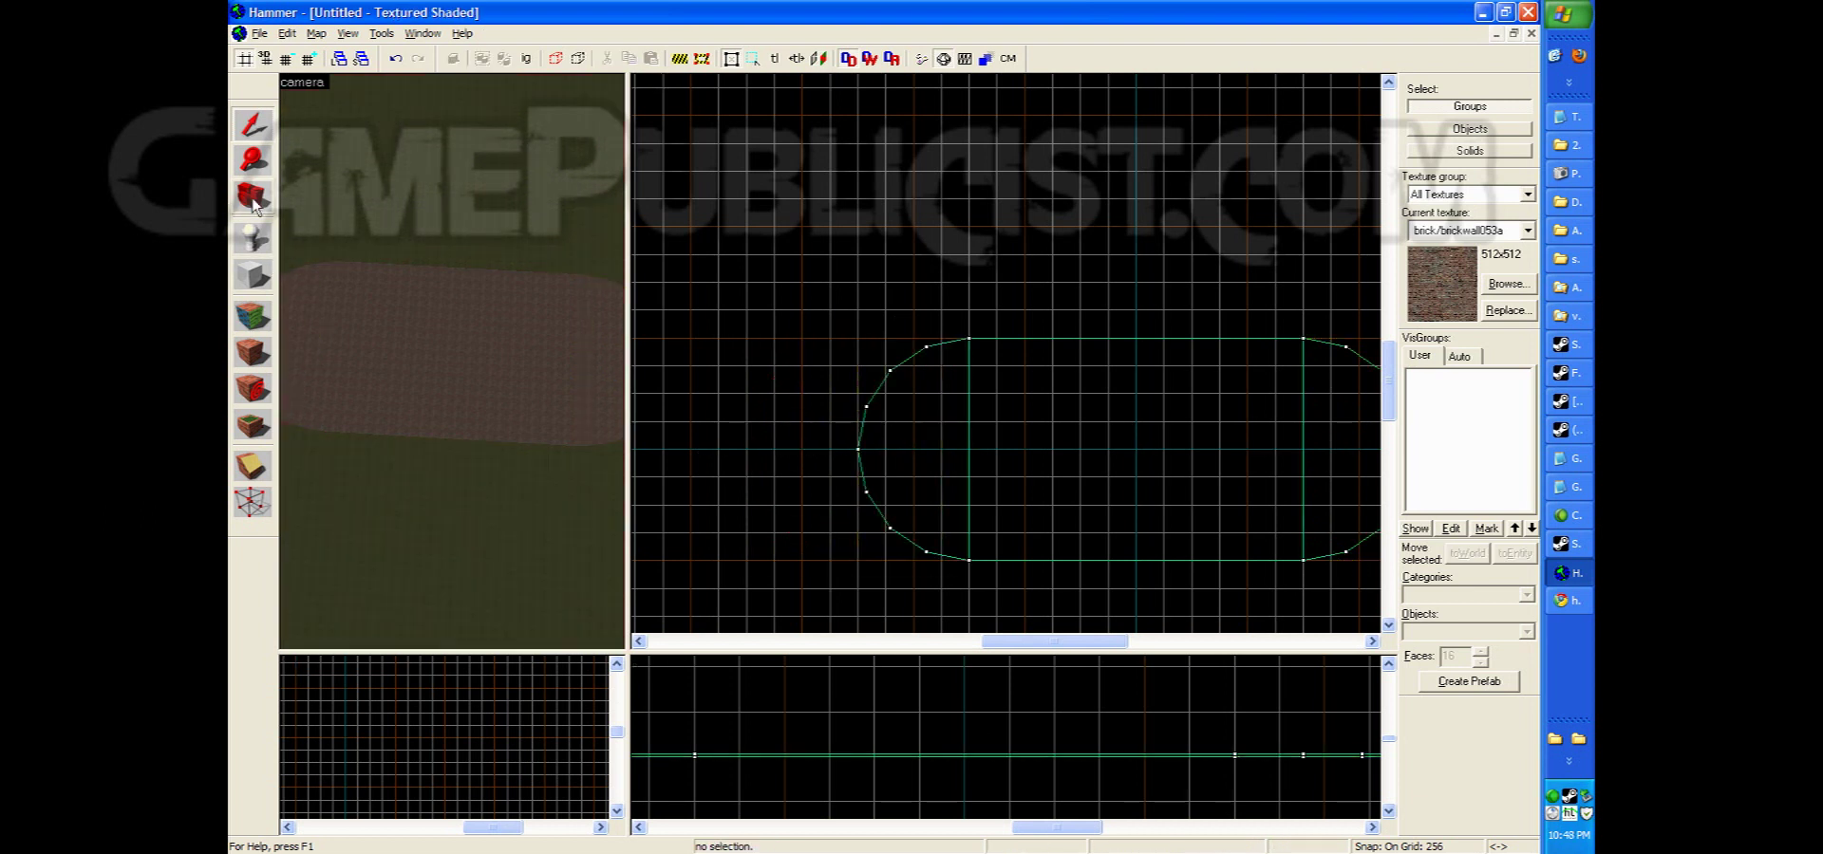
Examine the finished rounded platform from several angles in the 3D view
left_click(252, 197)
left_click_drag(380, 313, 452, 362)
key("w")
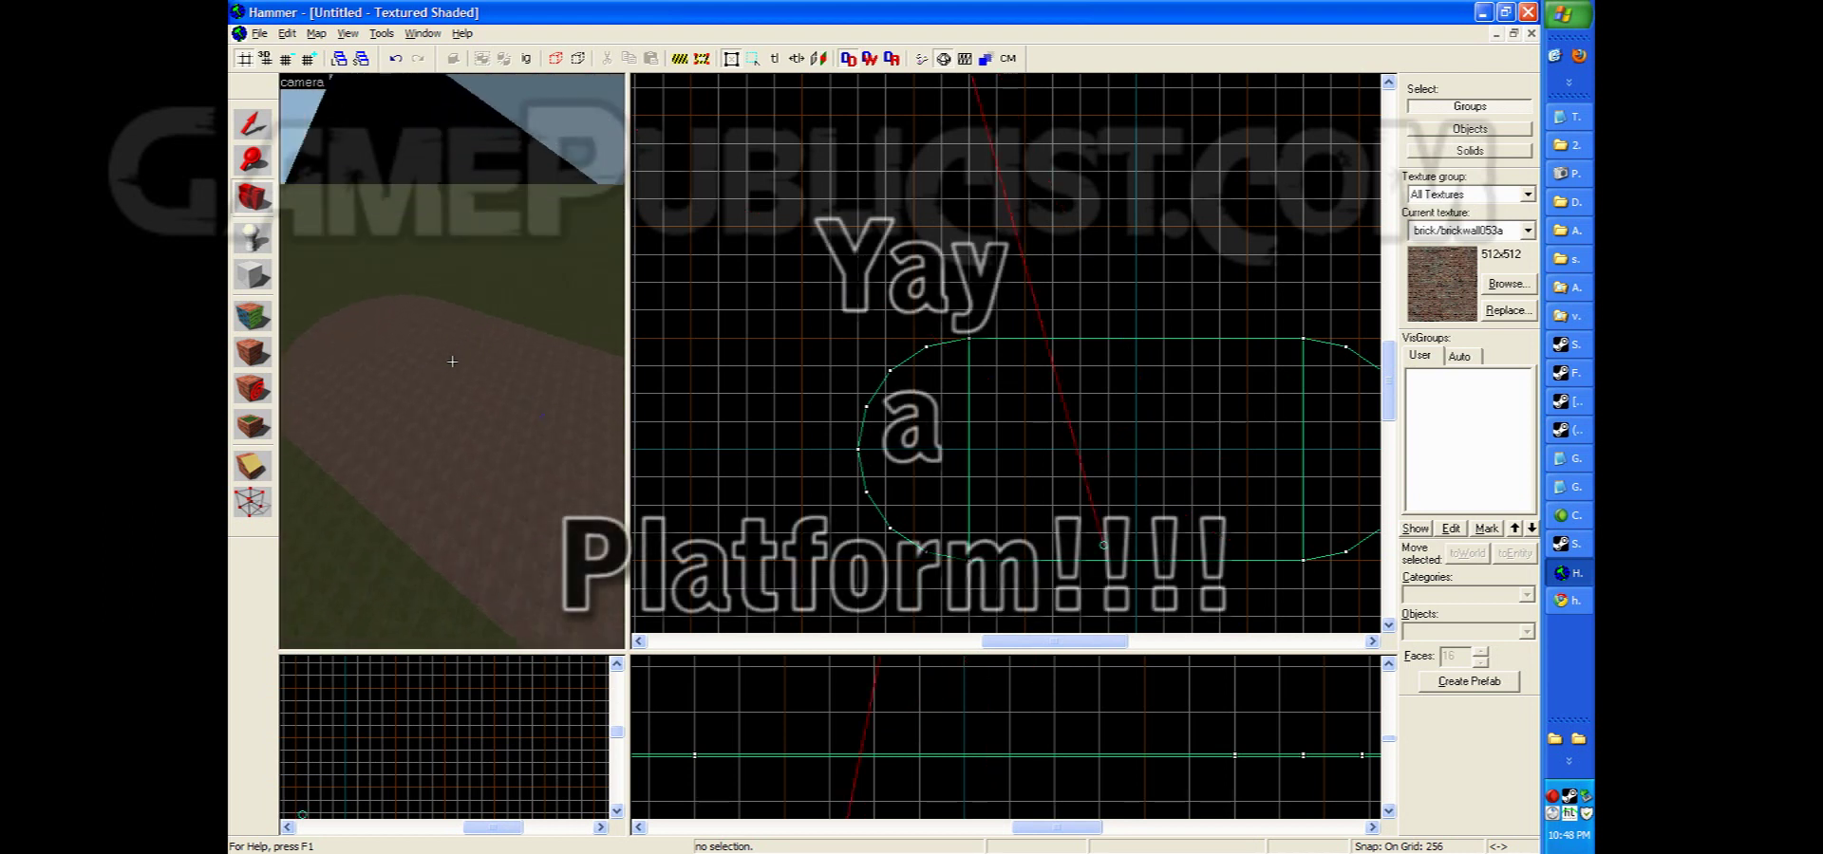
key("s")
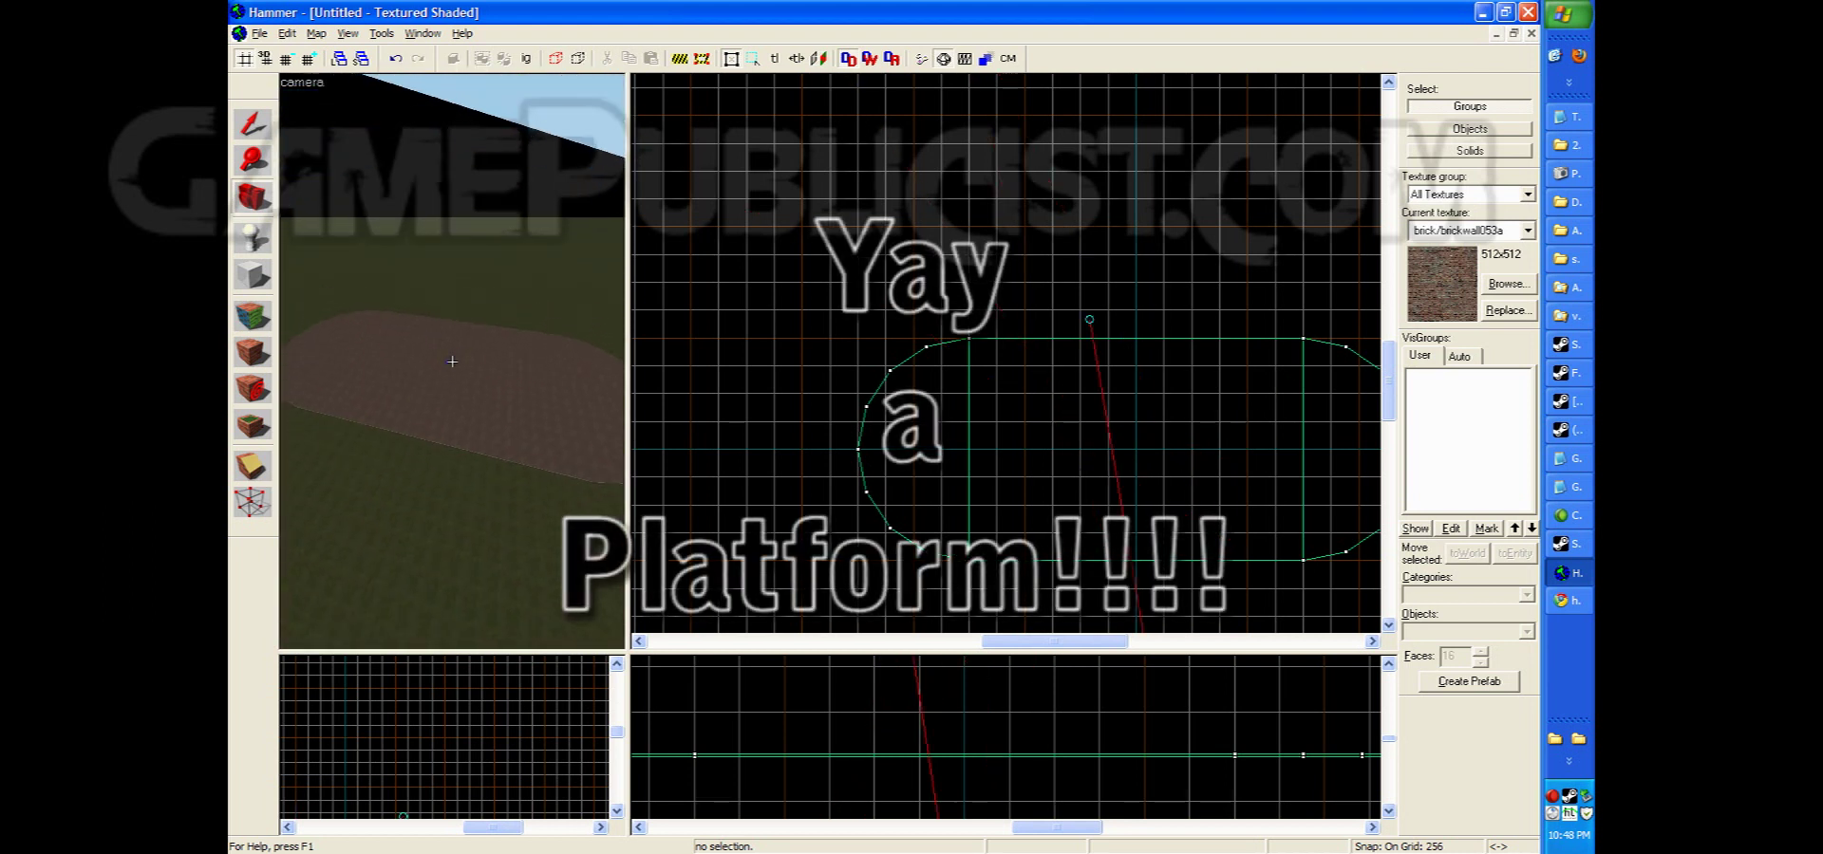
key("w")
key("z")
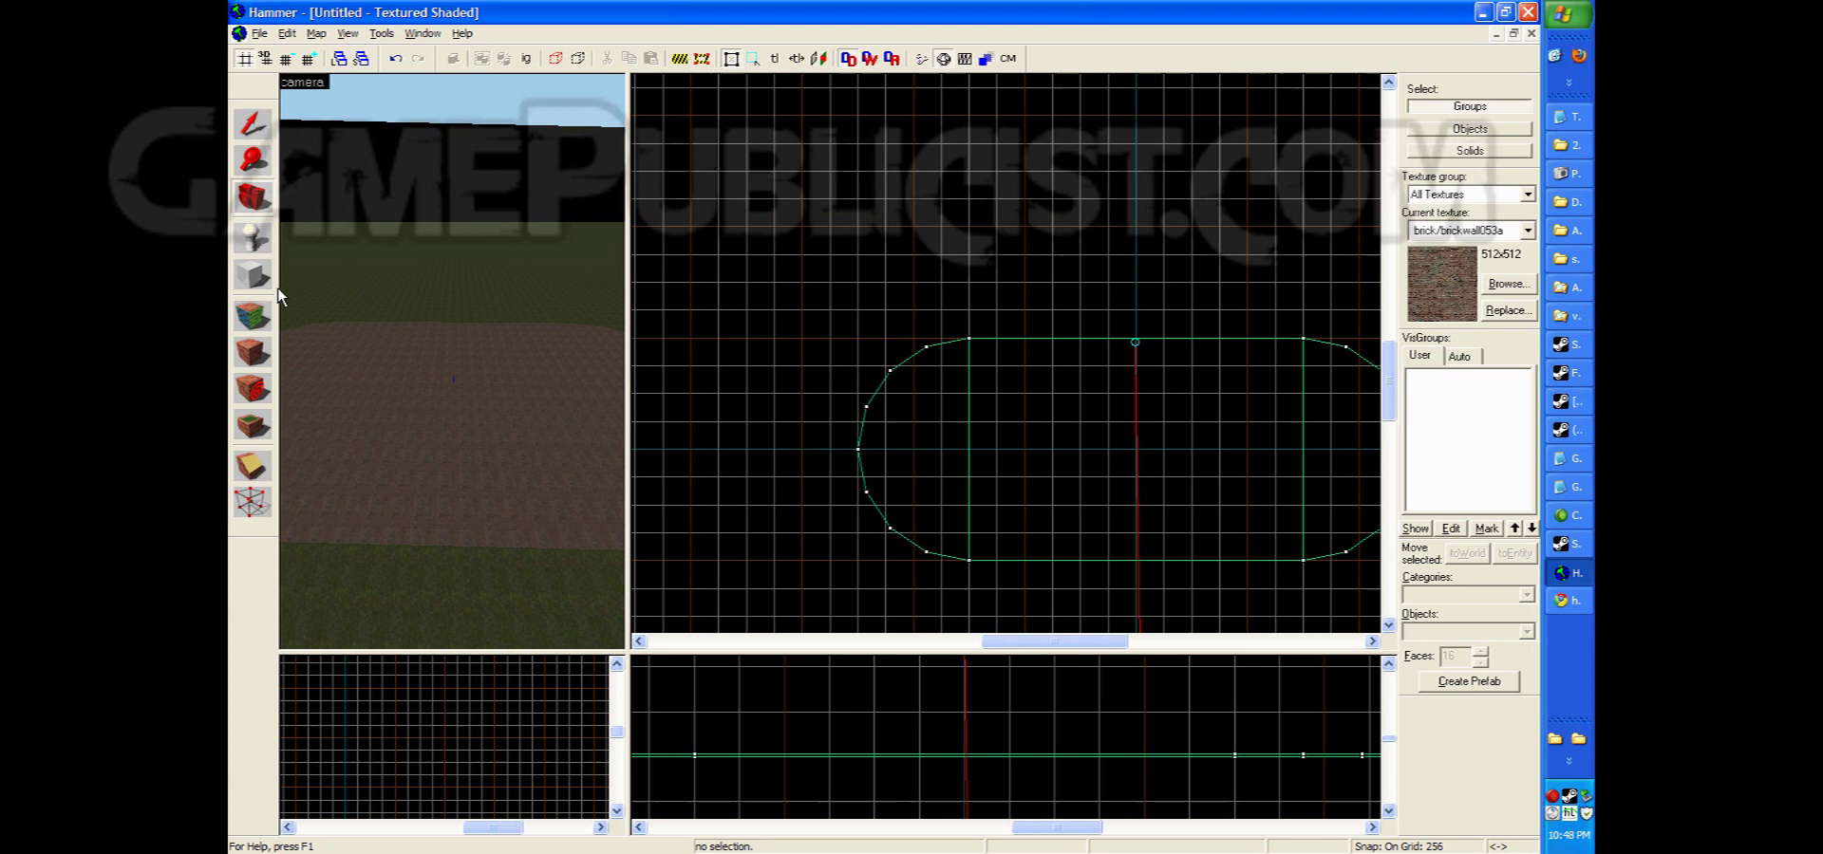
Place an entity marker at -2048, 0 in the middle of the first rounded end, and enlarge the side view around it
left_click(253, 239)
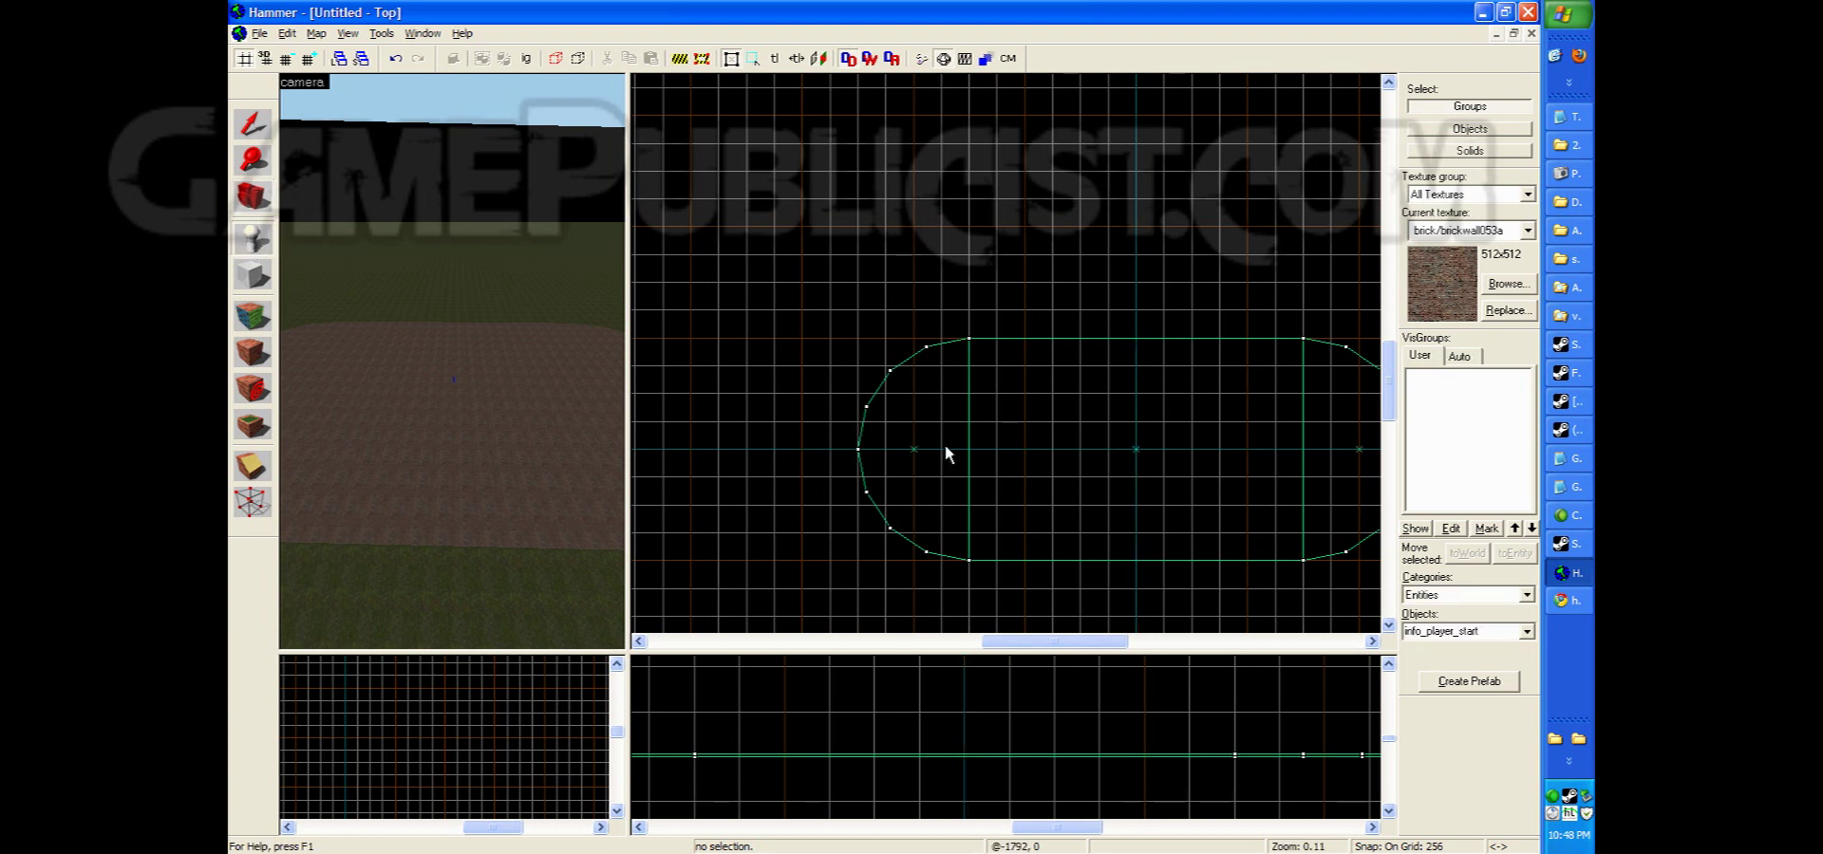
left_click(914, 448)
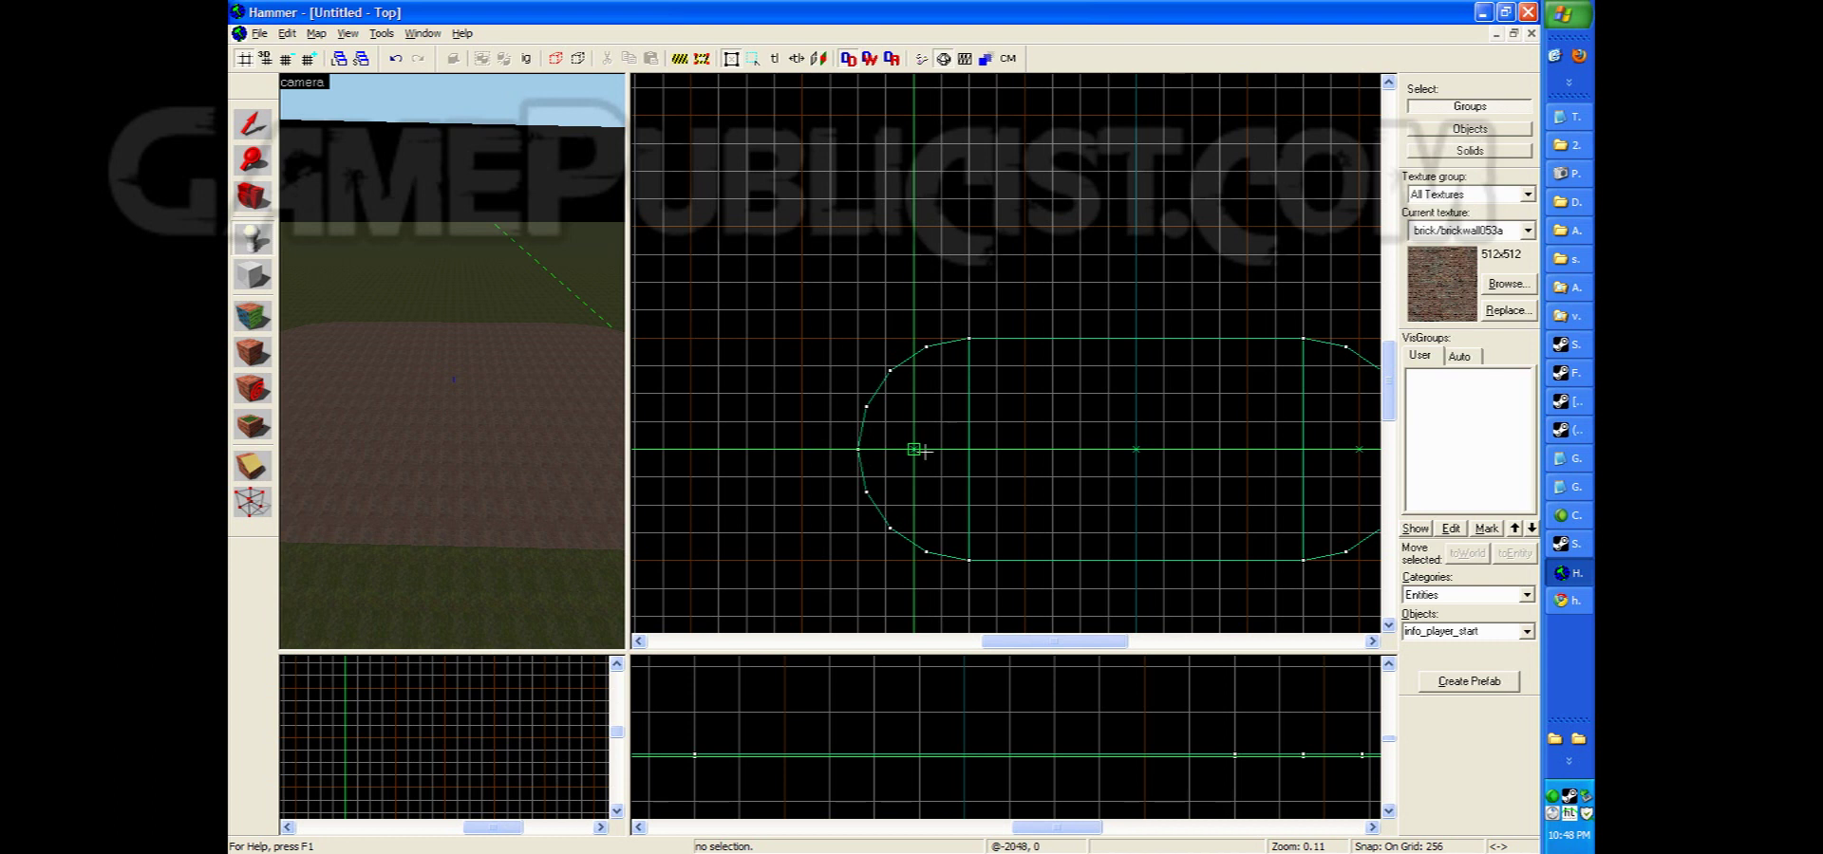
left_click_drag(628, 652, 398, 355)
scroll(795, 611, "down", 2)
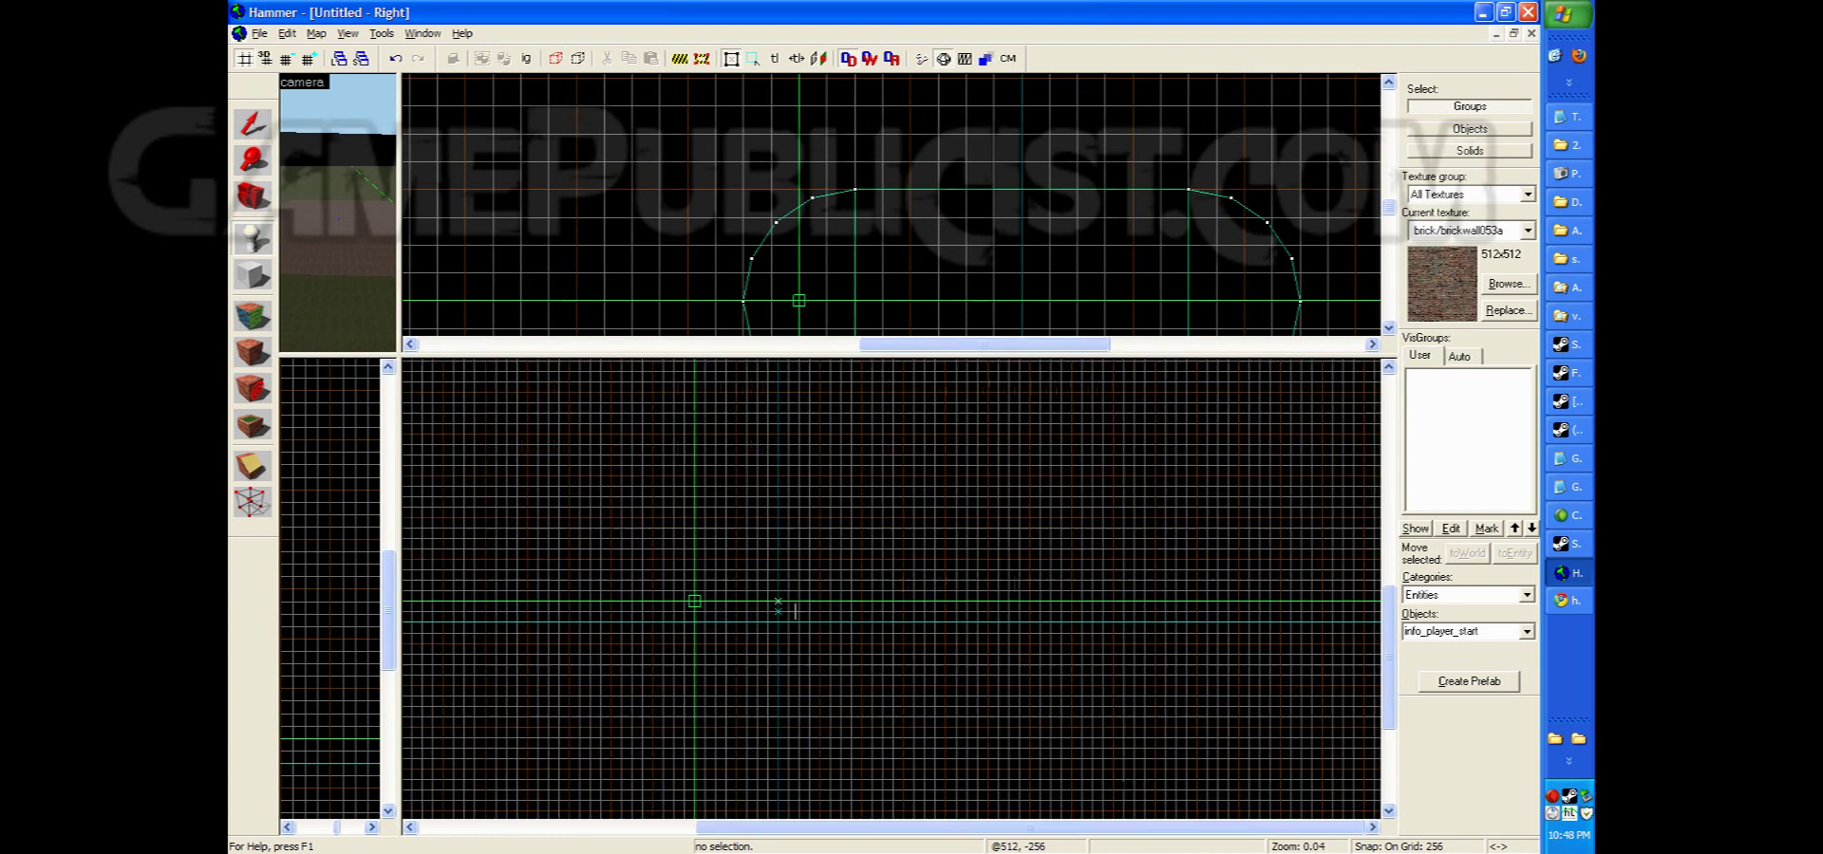
scroll(795, 611, "down", 2)
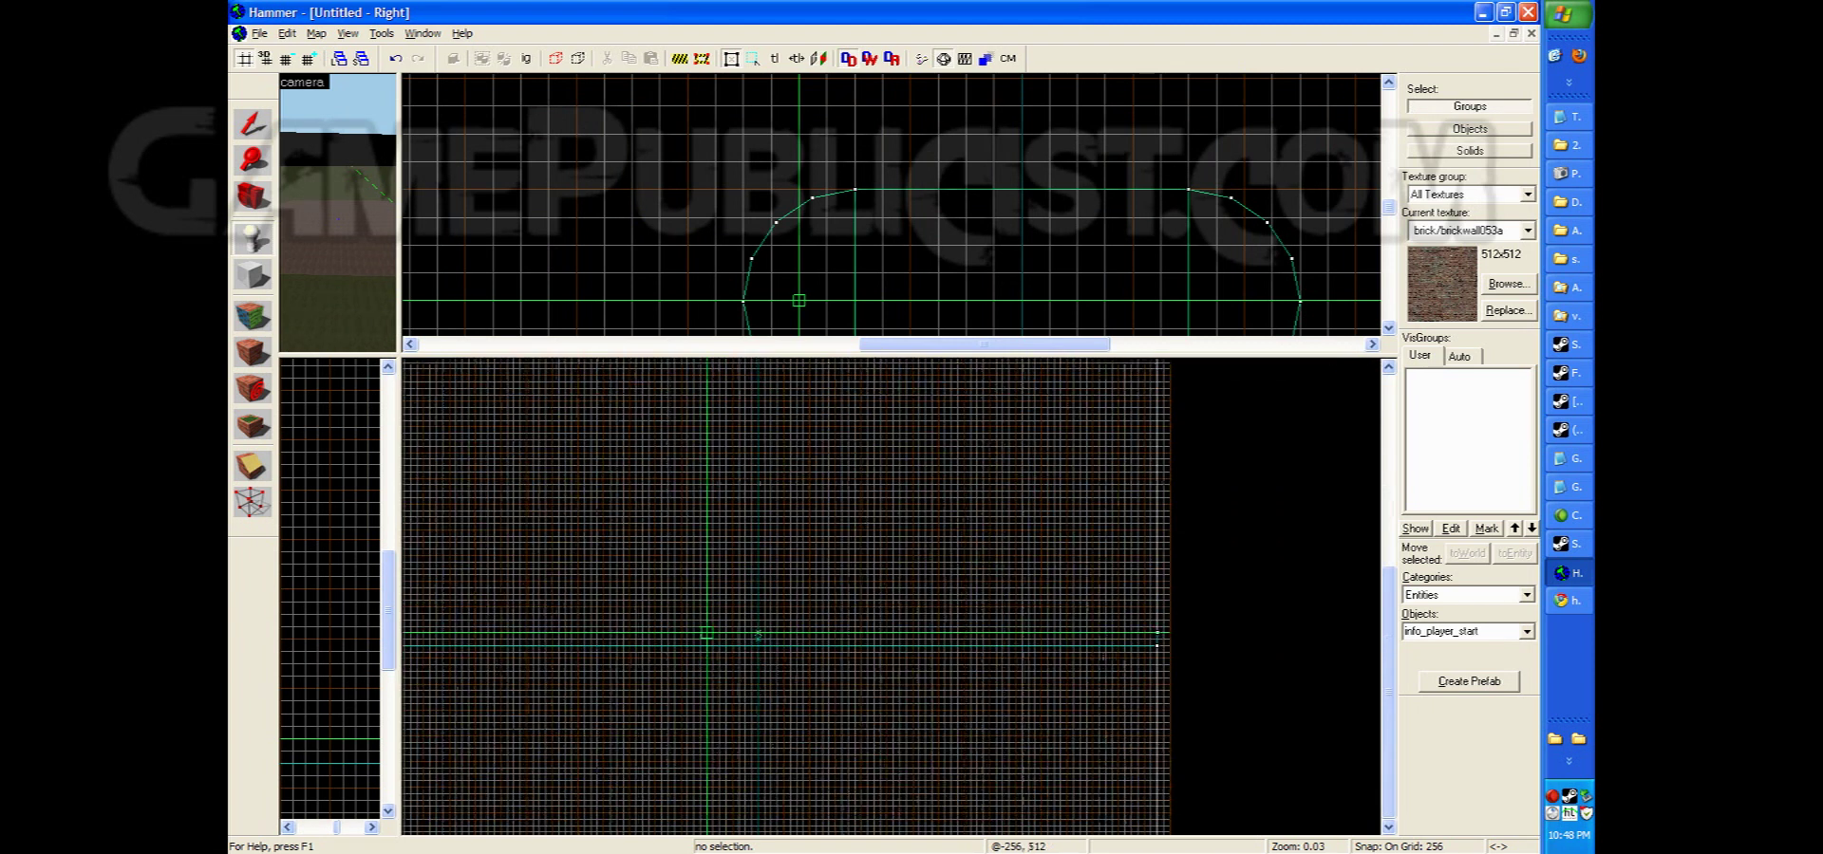
scroll(656, 619, "up", 7)
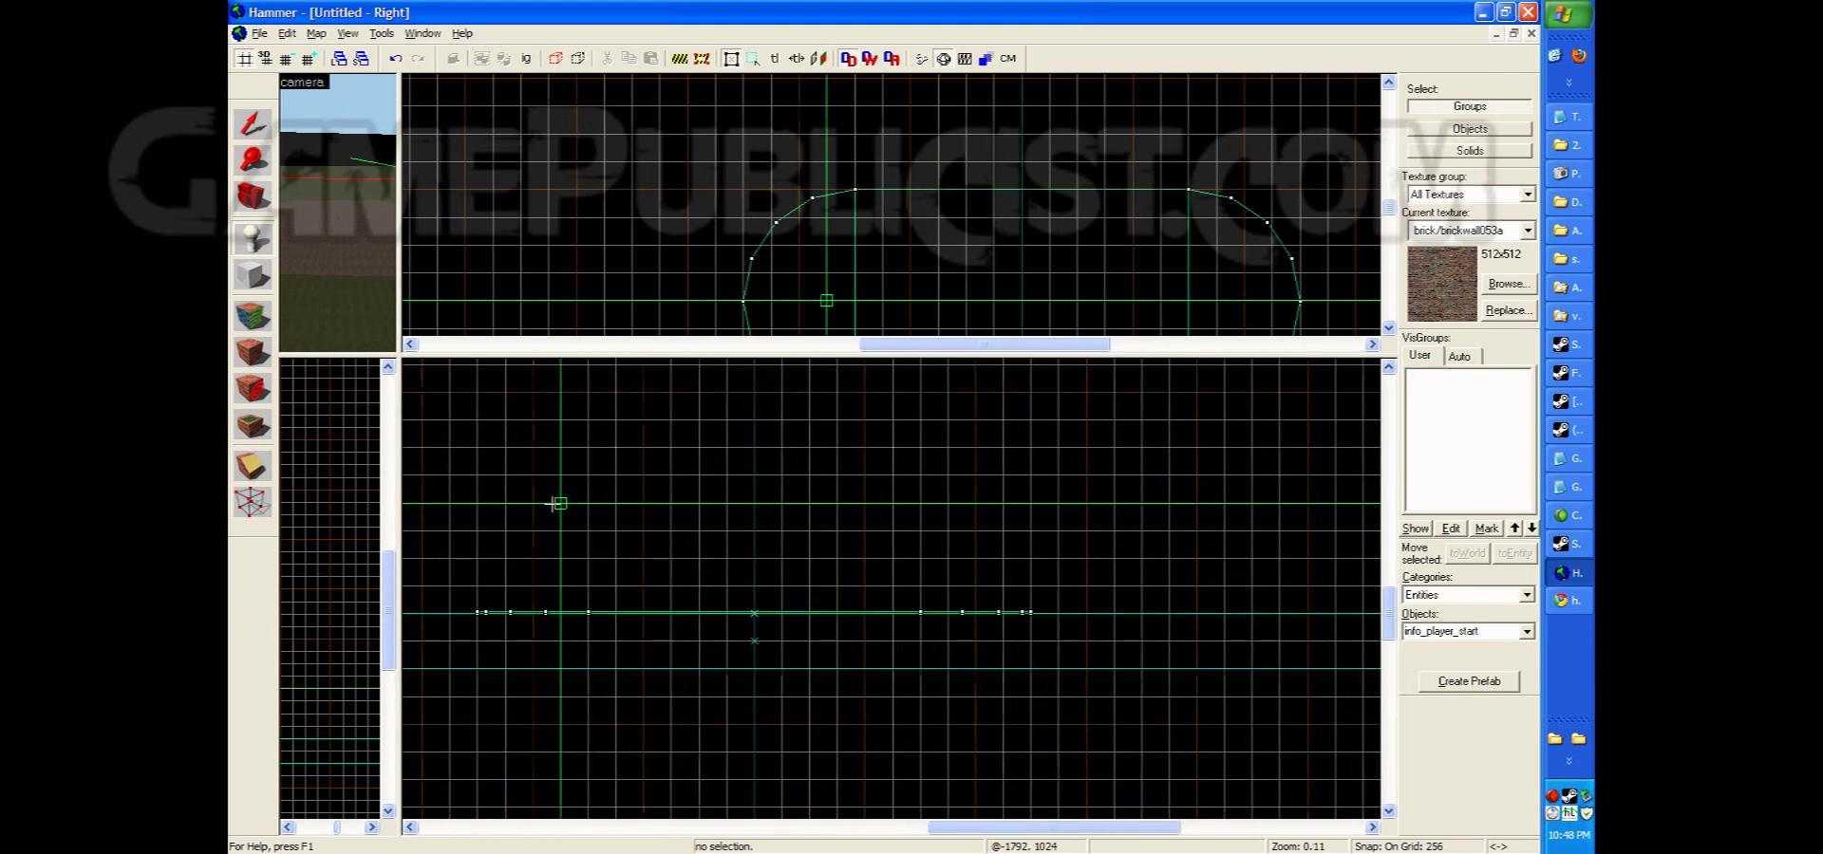
scroll(539, 614, "up", 3)
scroll(540, 614, "up", 3)
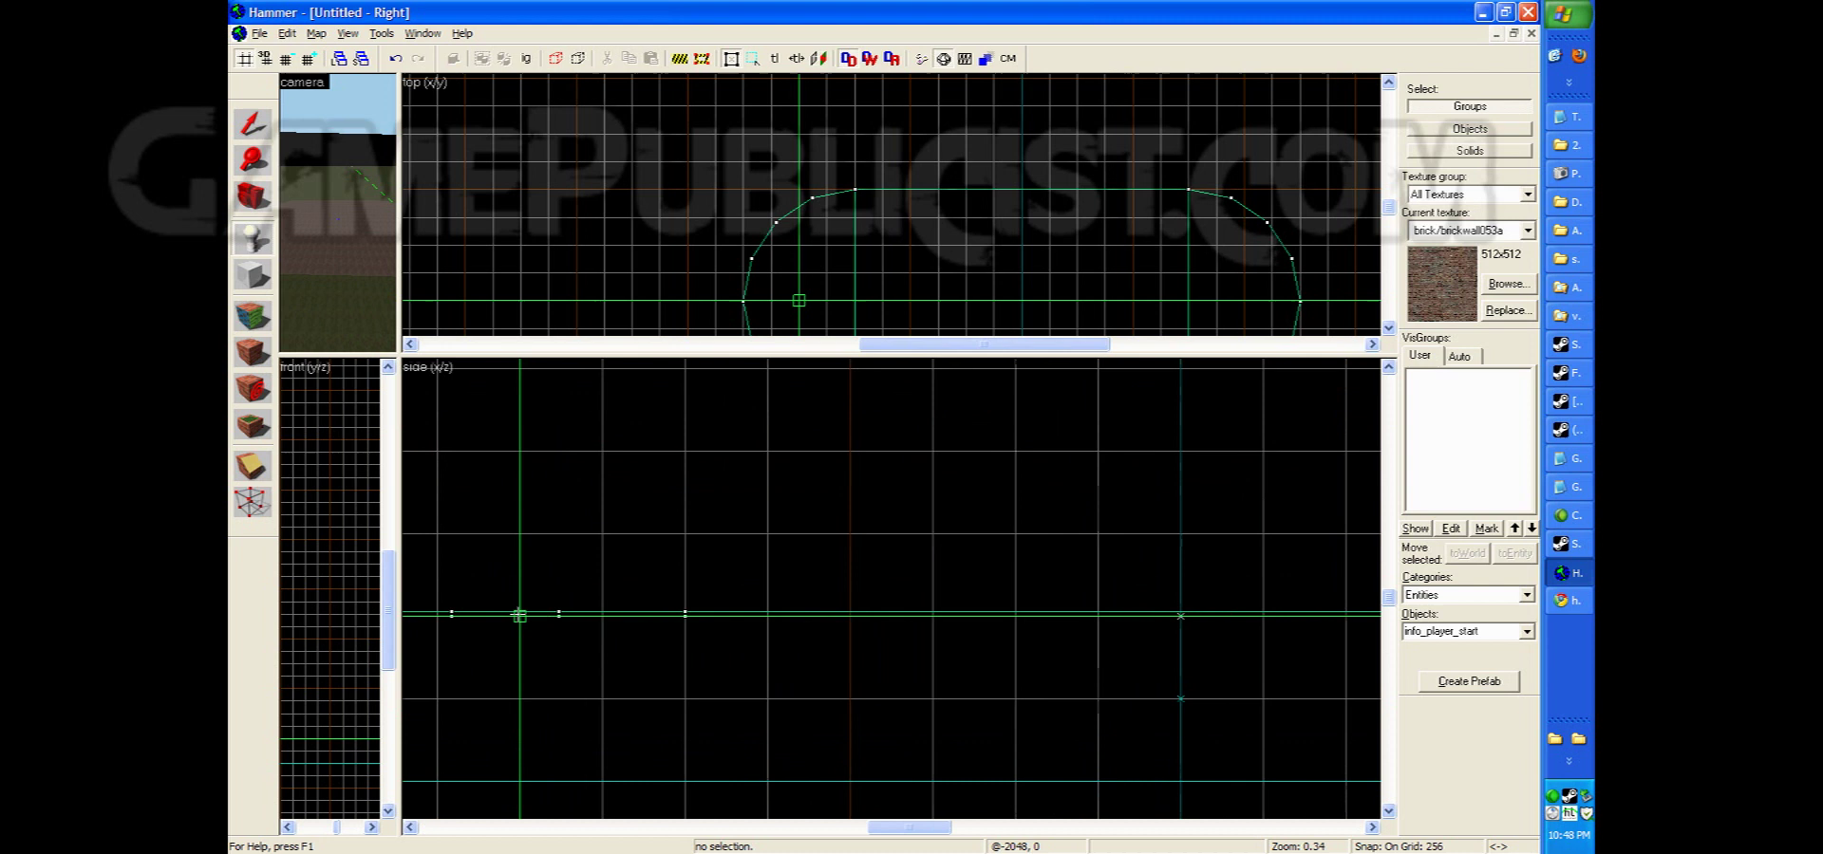
Reduce the grid snap to 8 and raise the entity marker to a height of 24, just above the platform's surface
key("bracketleft")
key("bracketleft")
key("bracketleft")
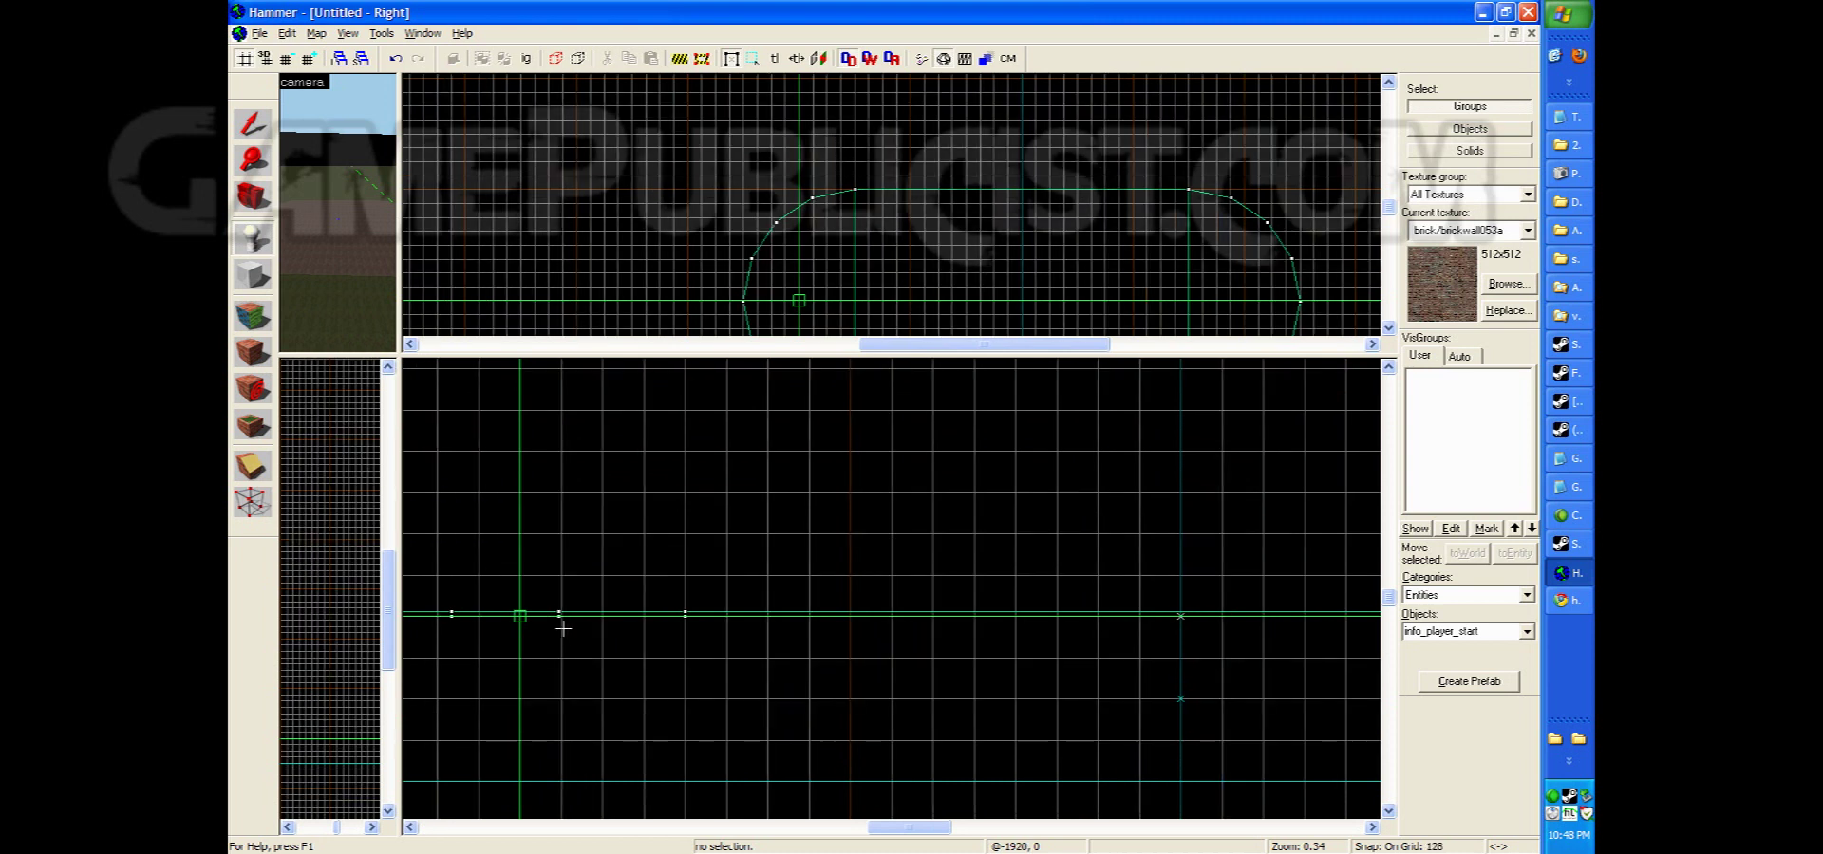
scroll(528, 617, "up", 4)
scroll(494, 612, "up", 7)
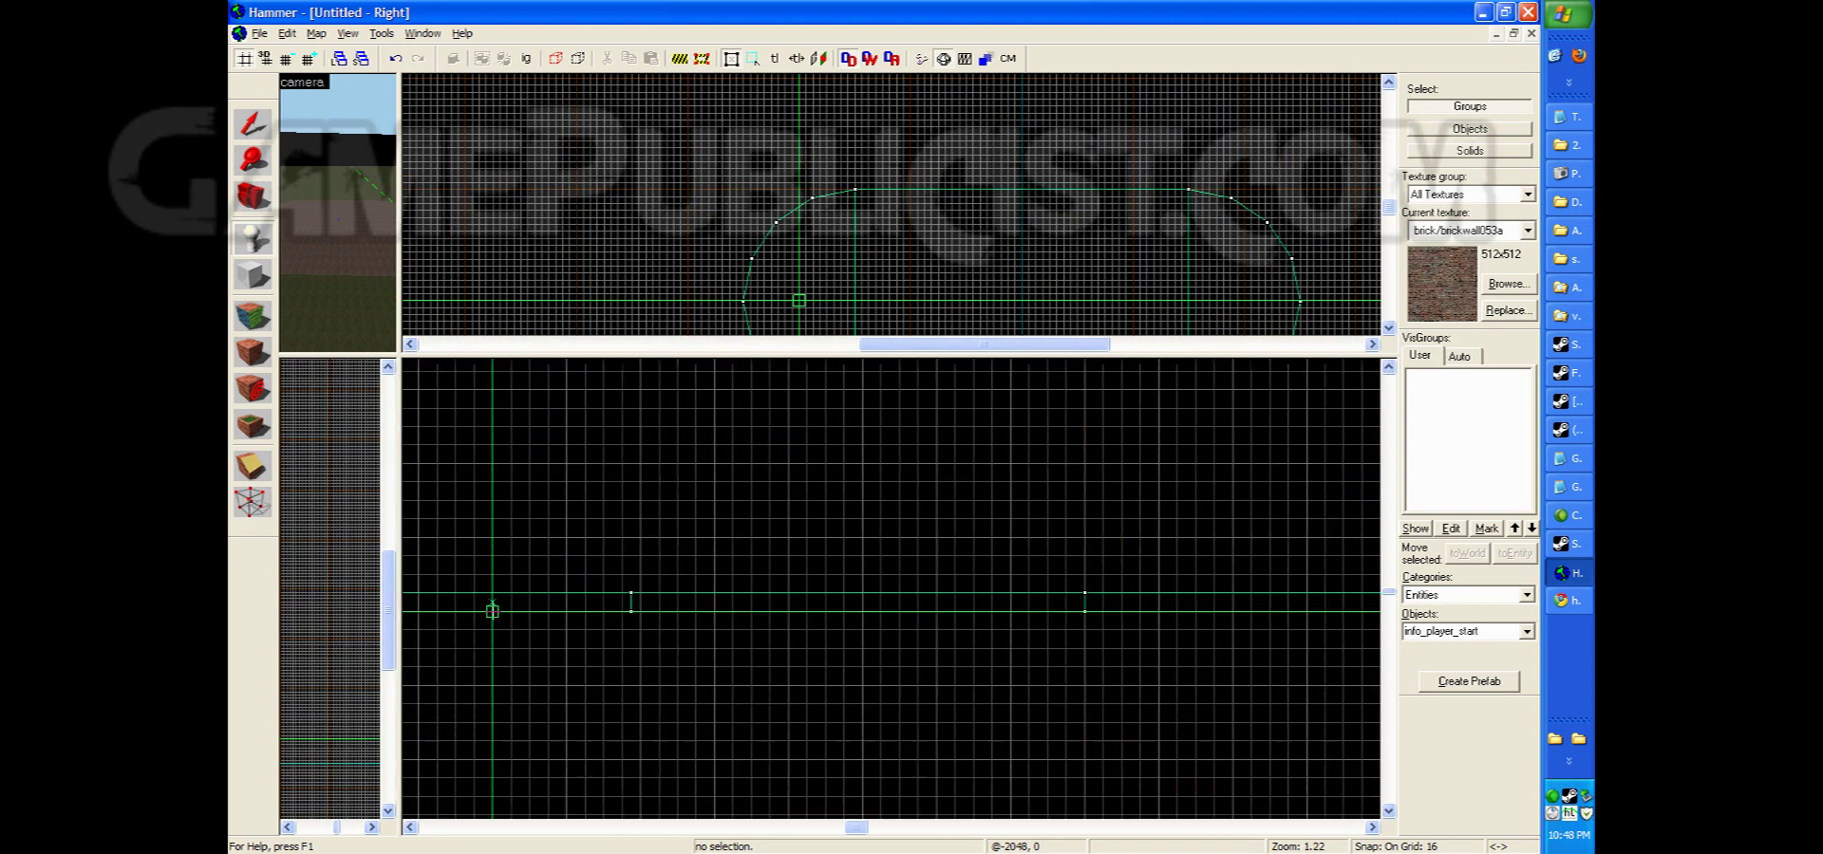
key("bracketleft")
key("bracketleft")
left_click_drag(492, 608, 491, 549)
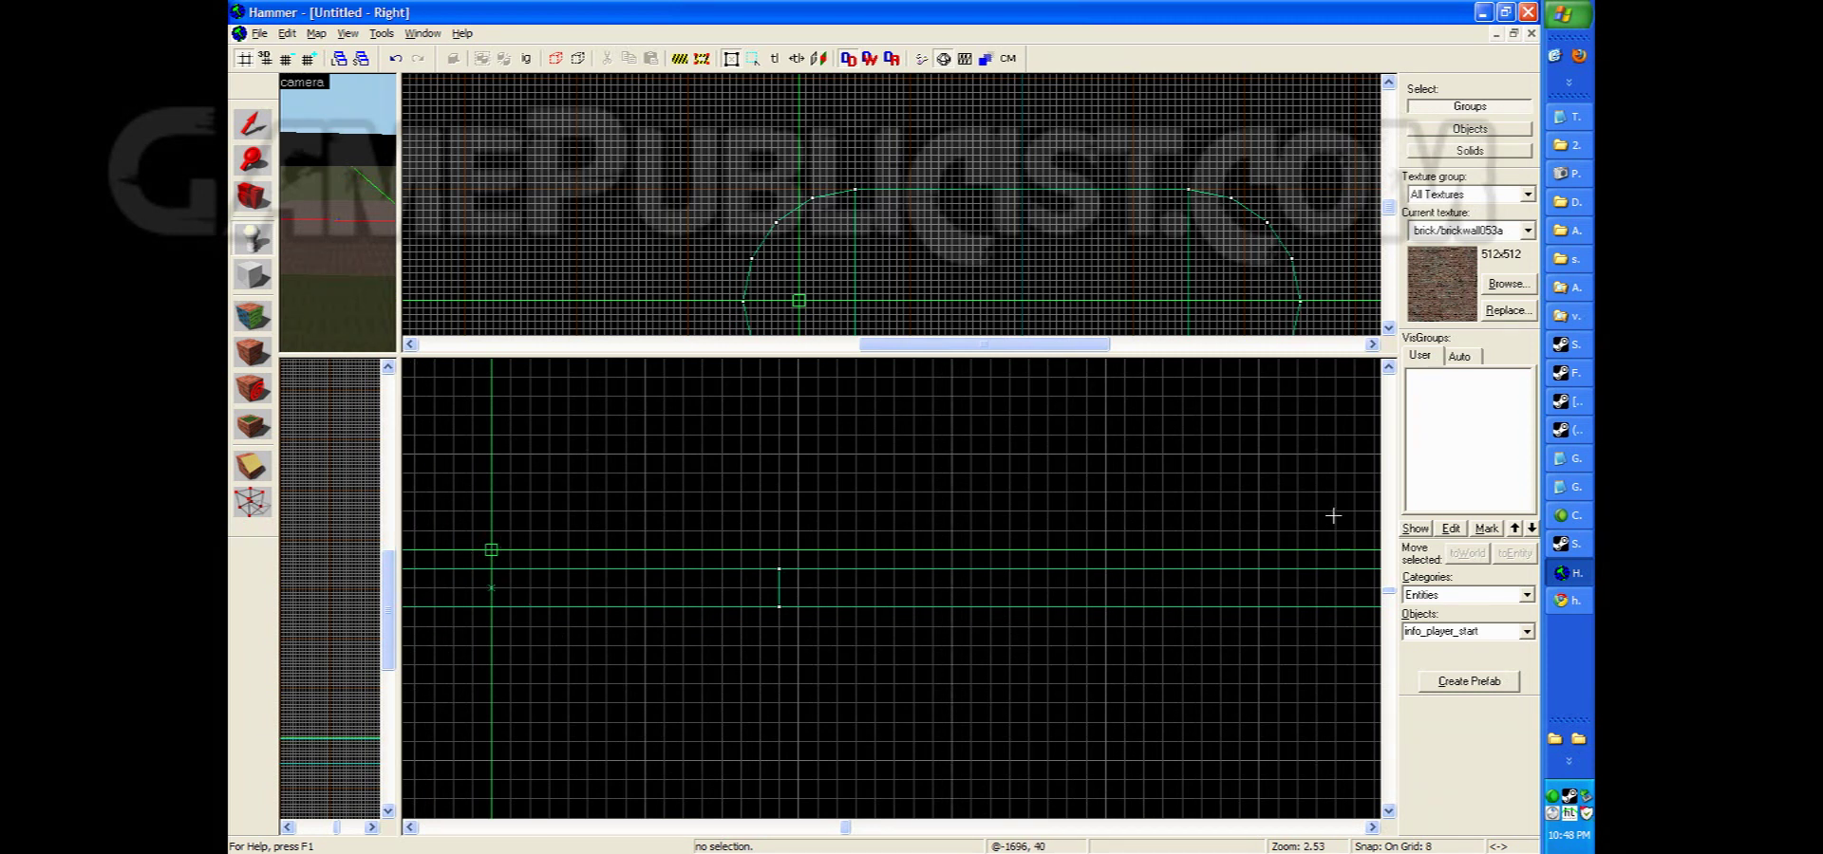
Choose info_player_start as the entity type and create it at the marker
left_click(1527, 632)
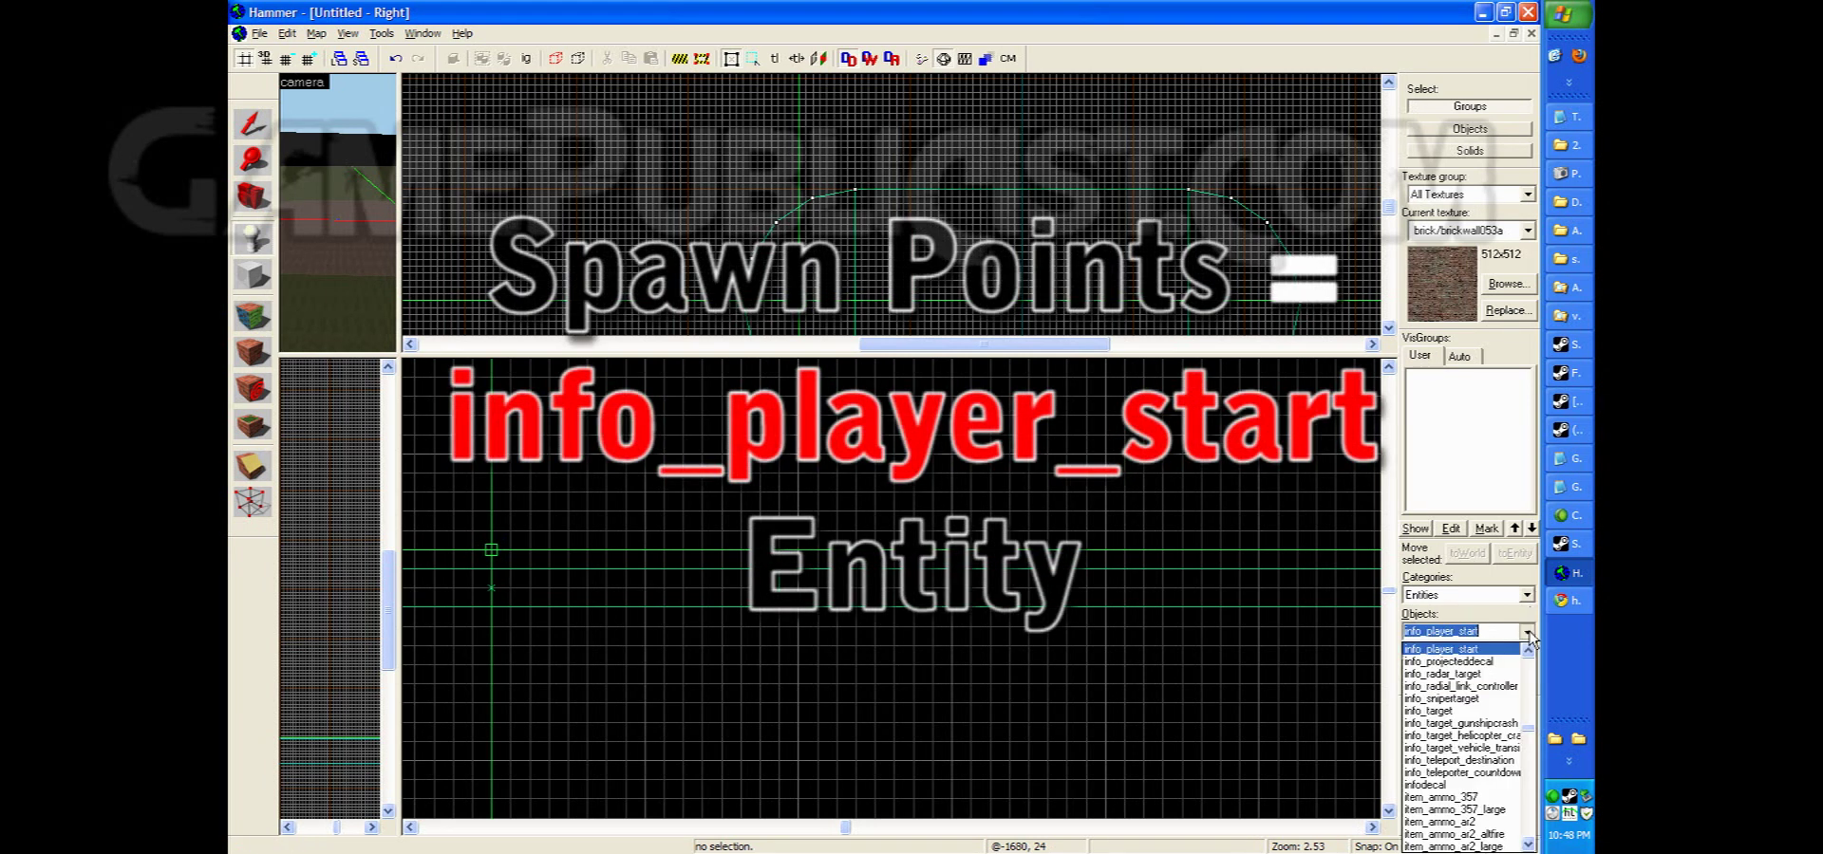
left_click(1469, 655)
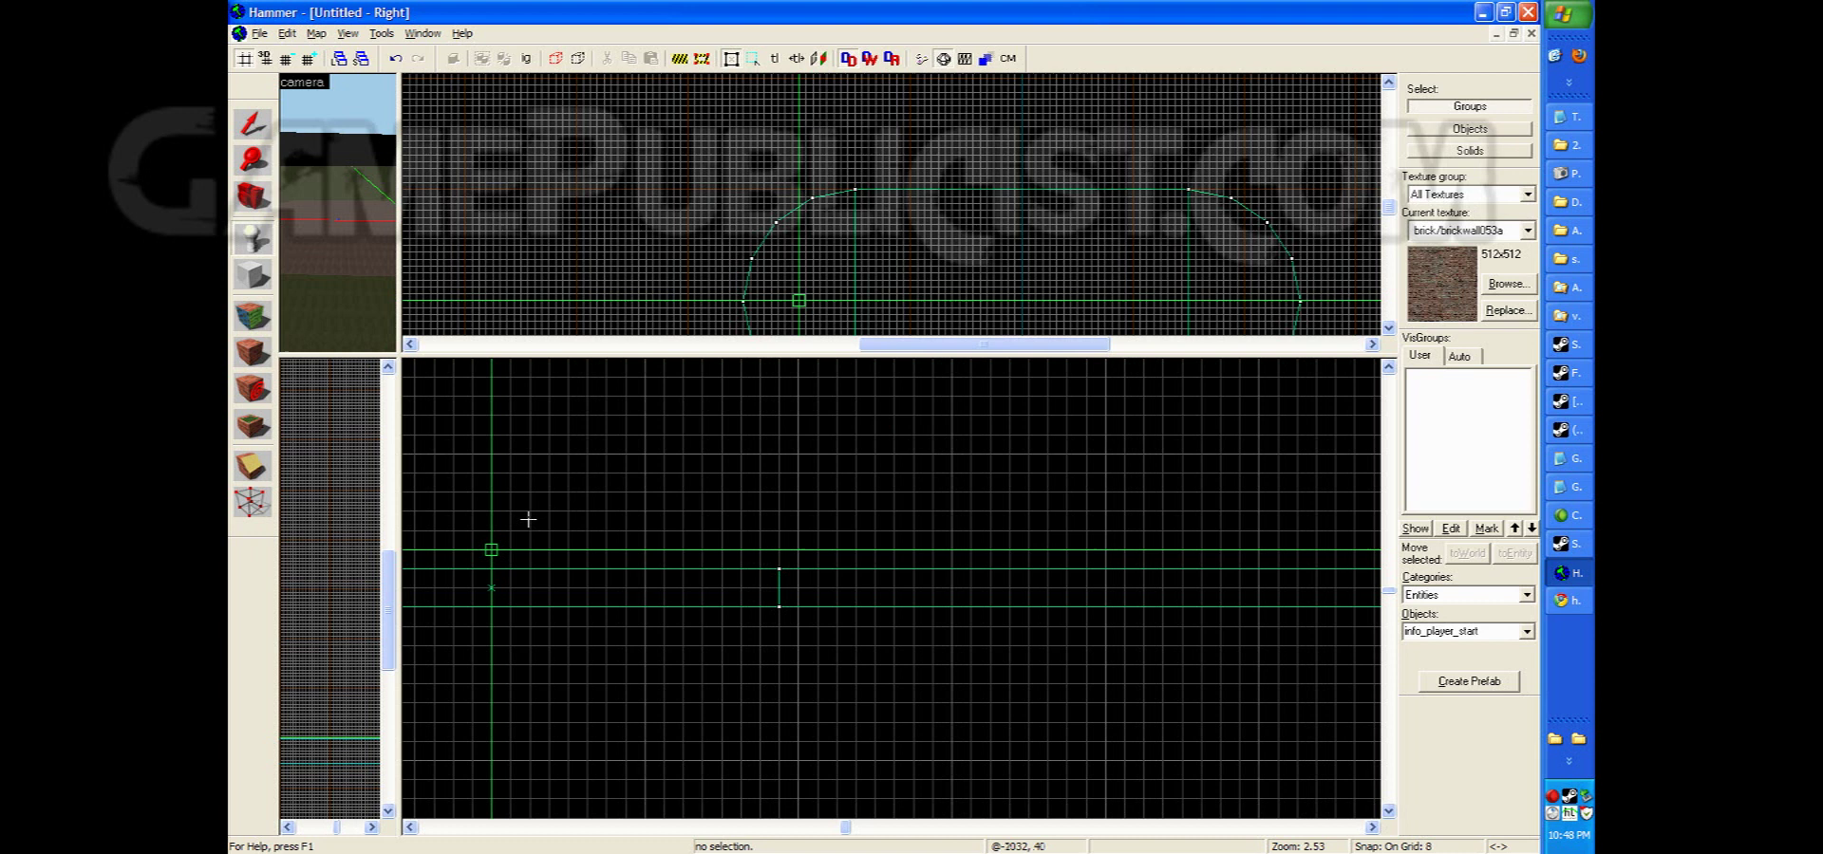
left_click(493, 549)
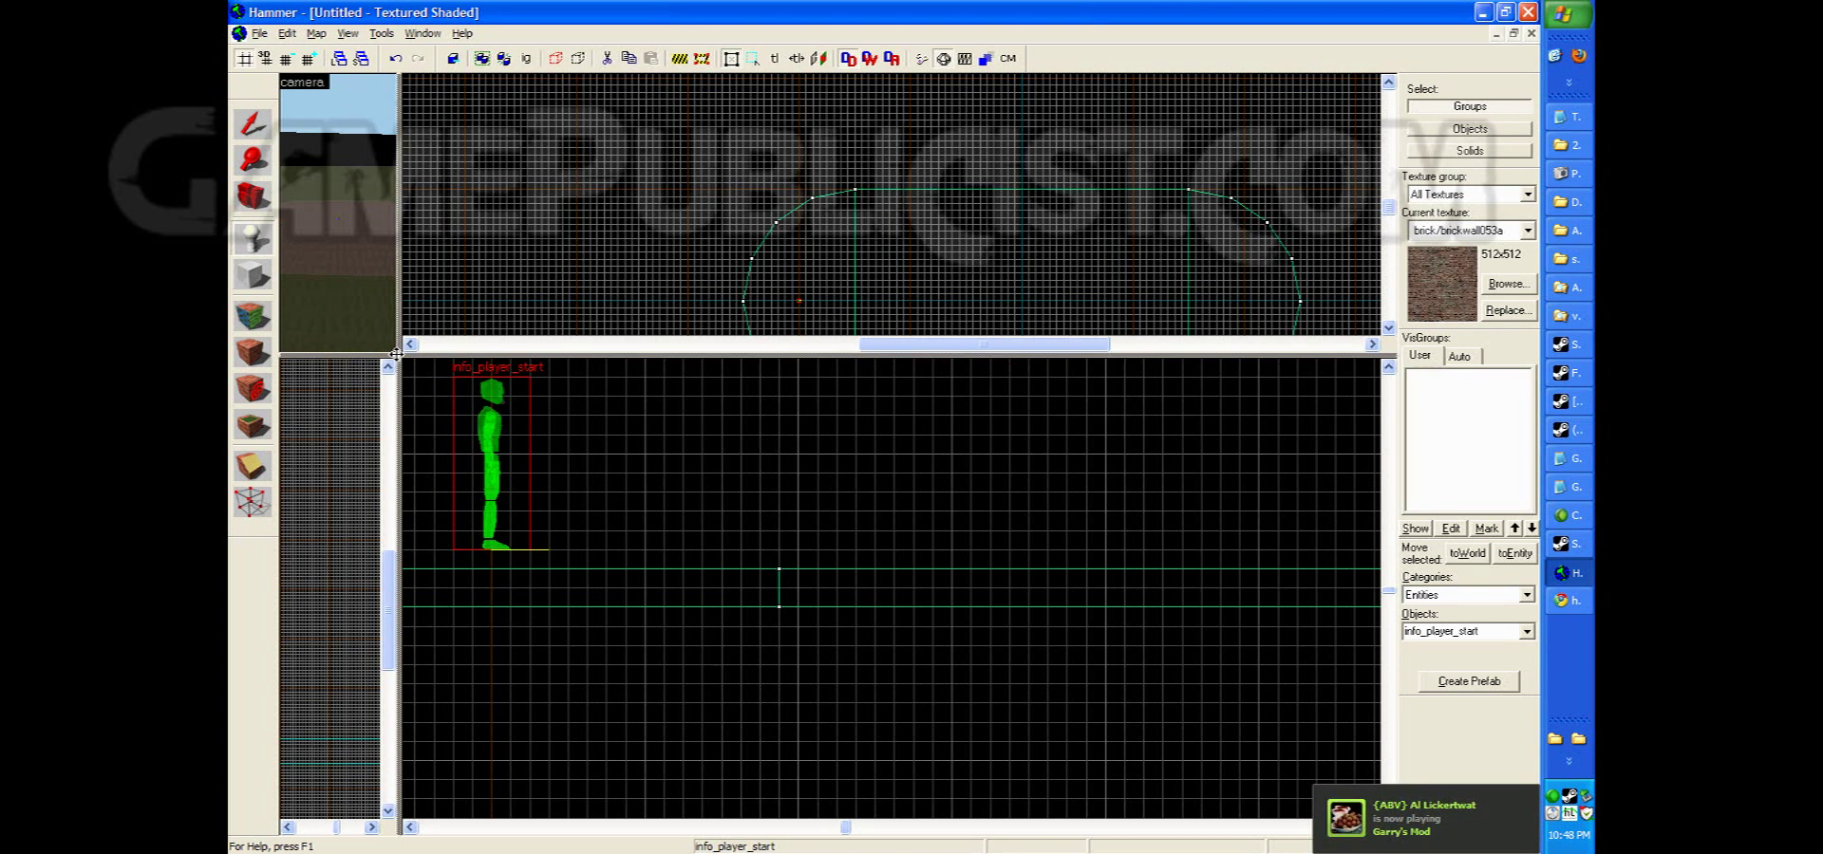
Enlarge the 3D view and inspect how the spawn point stands on the platform
left_click_drag(392, 353, 843, 607)
key("shift+b")
key("w")
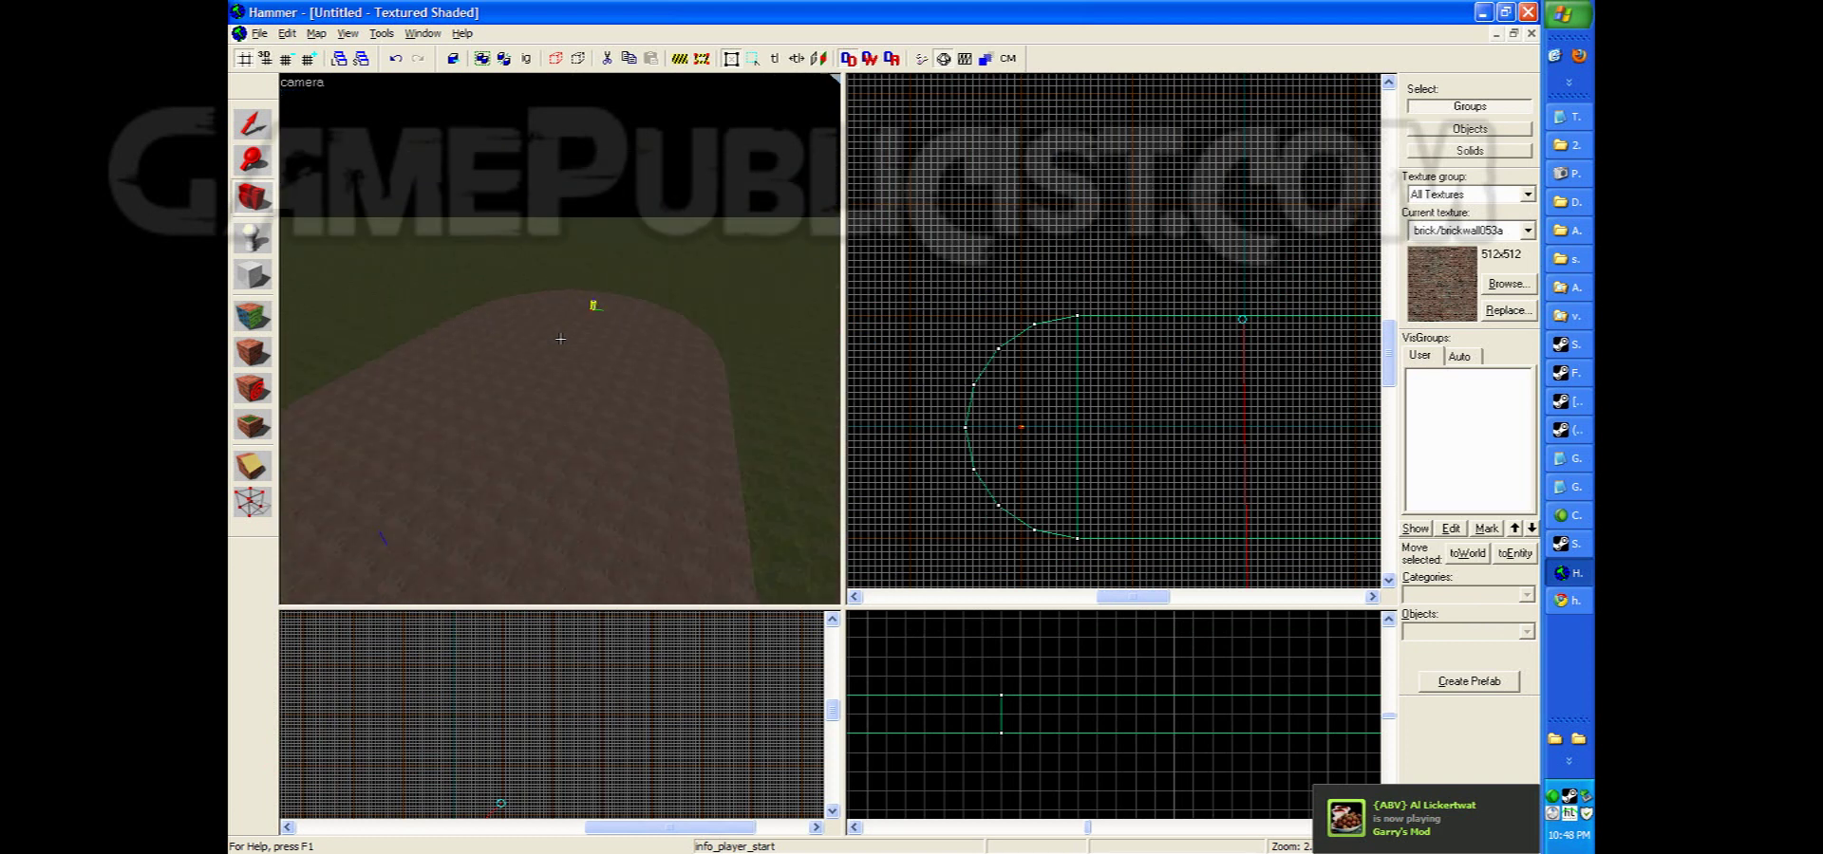
key("w")
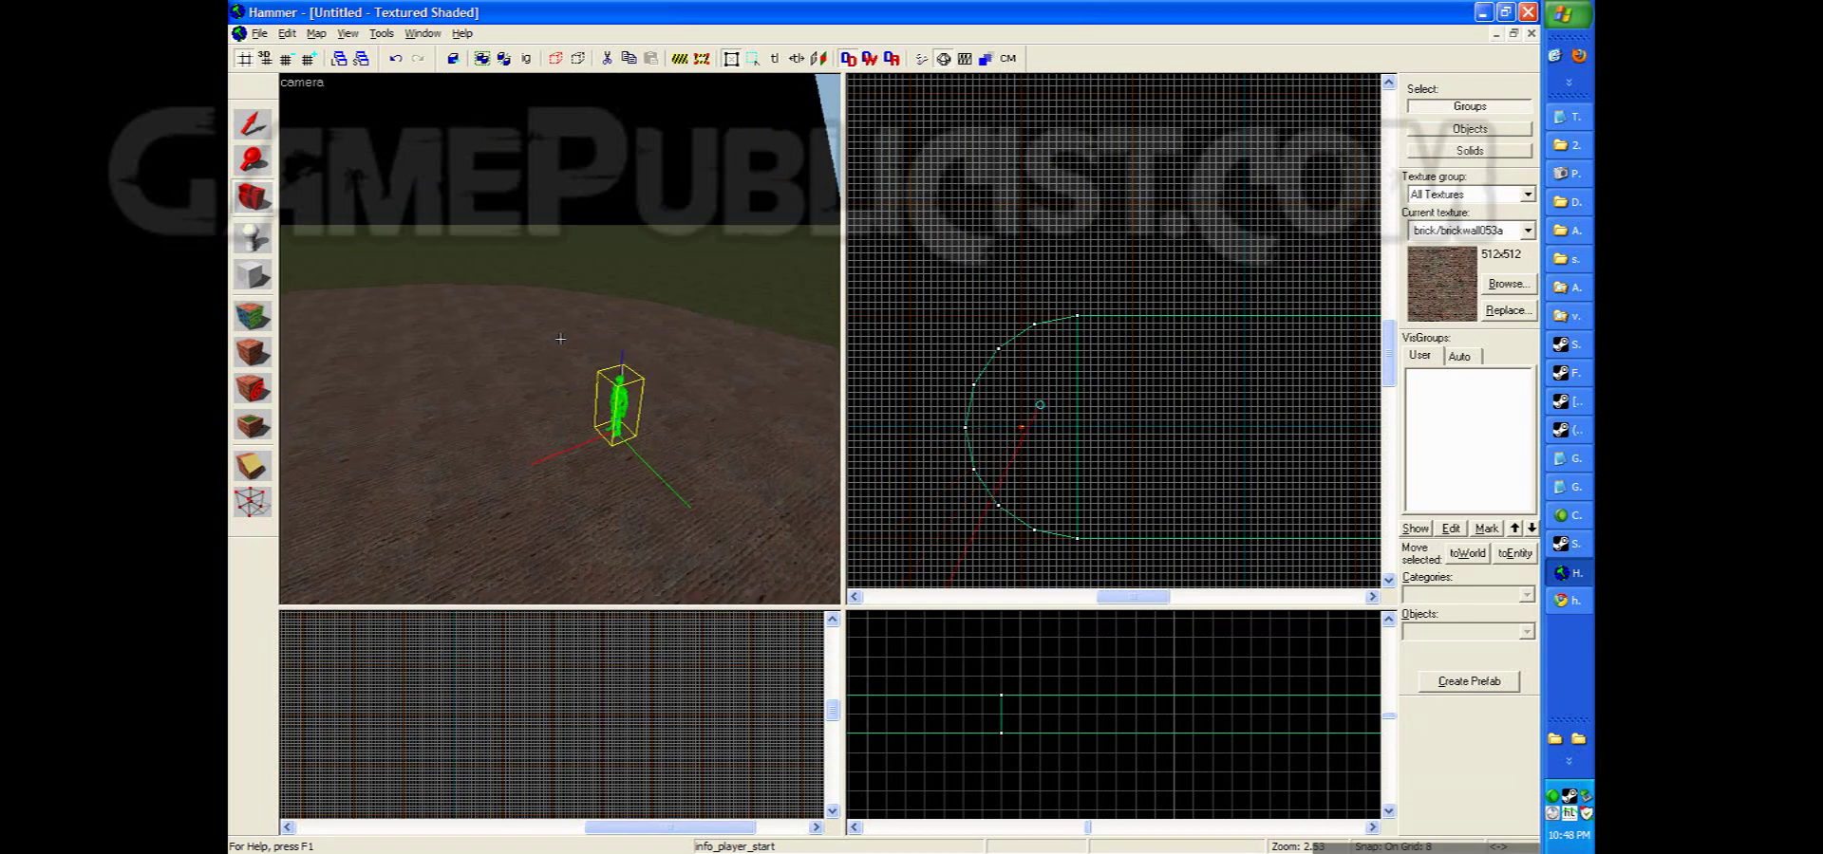
key("d")
key("s")
key("d")
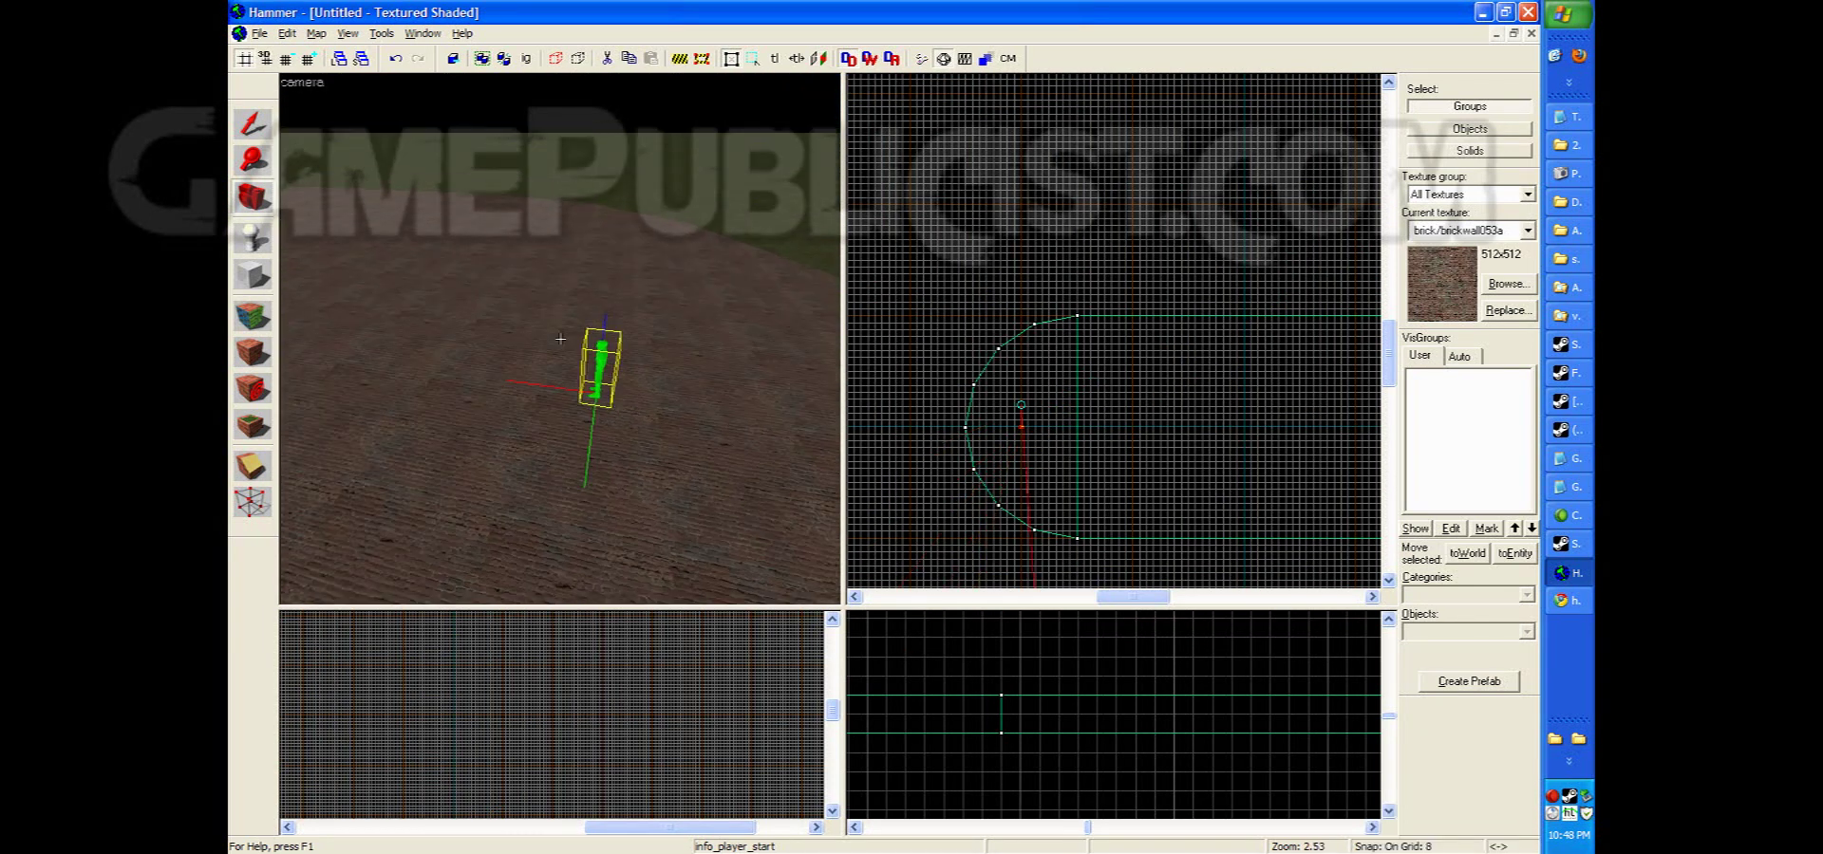
key("s")
key("z")
Copy the info_player_start to the middle of the opposite rounded end, at 2048, 0
left_click(247, 118)
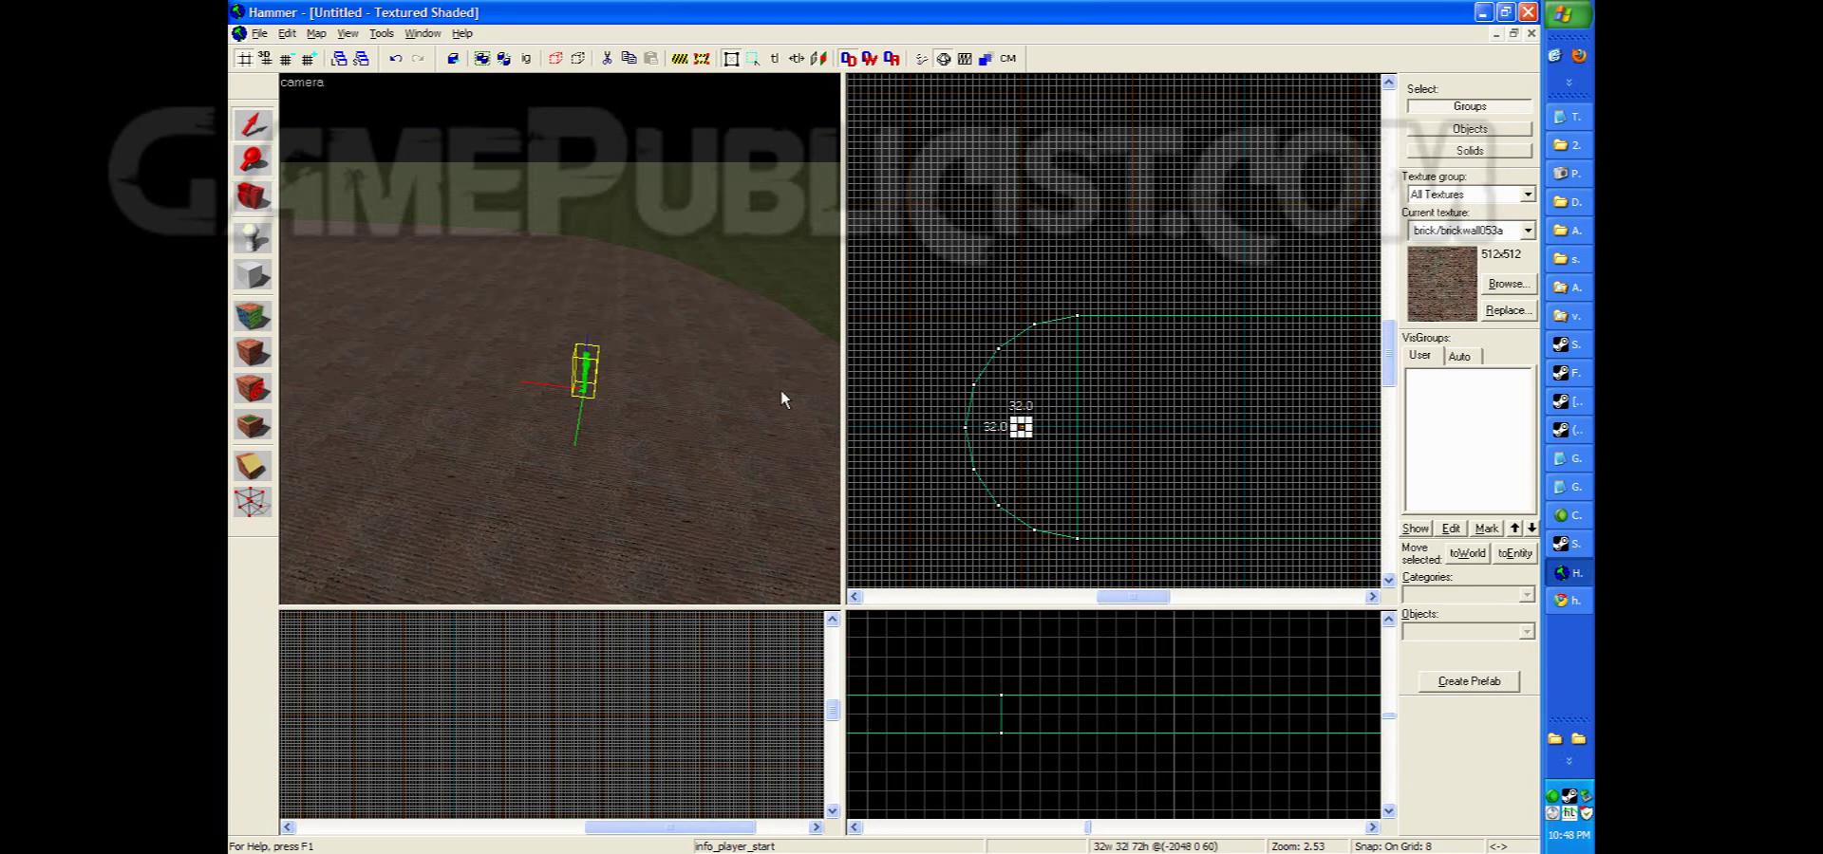
scroll(1162, 439, "down", 5)
scroll(1261, 436, "up", 5)
scroll(1224, 437, "down", 1)
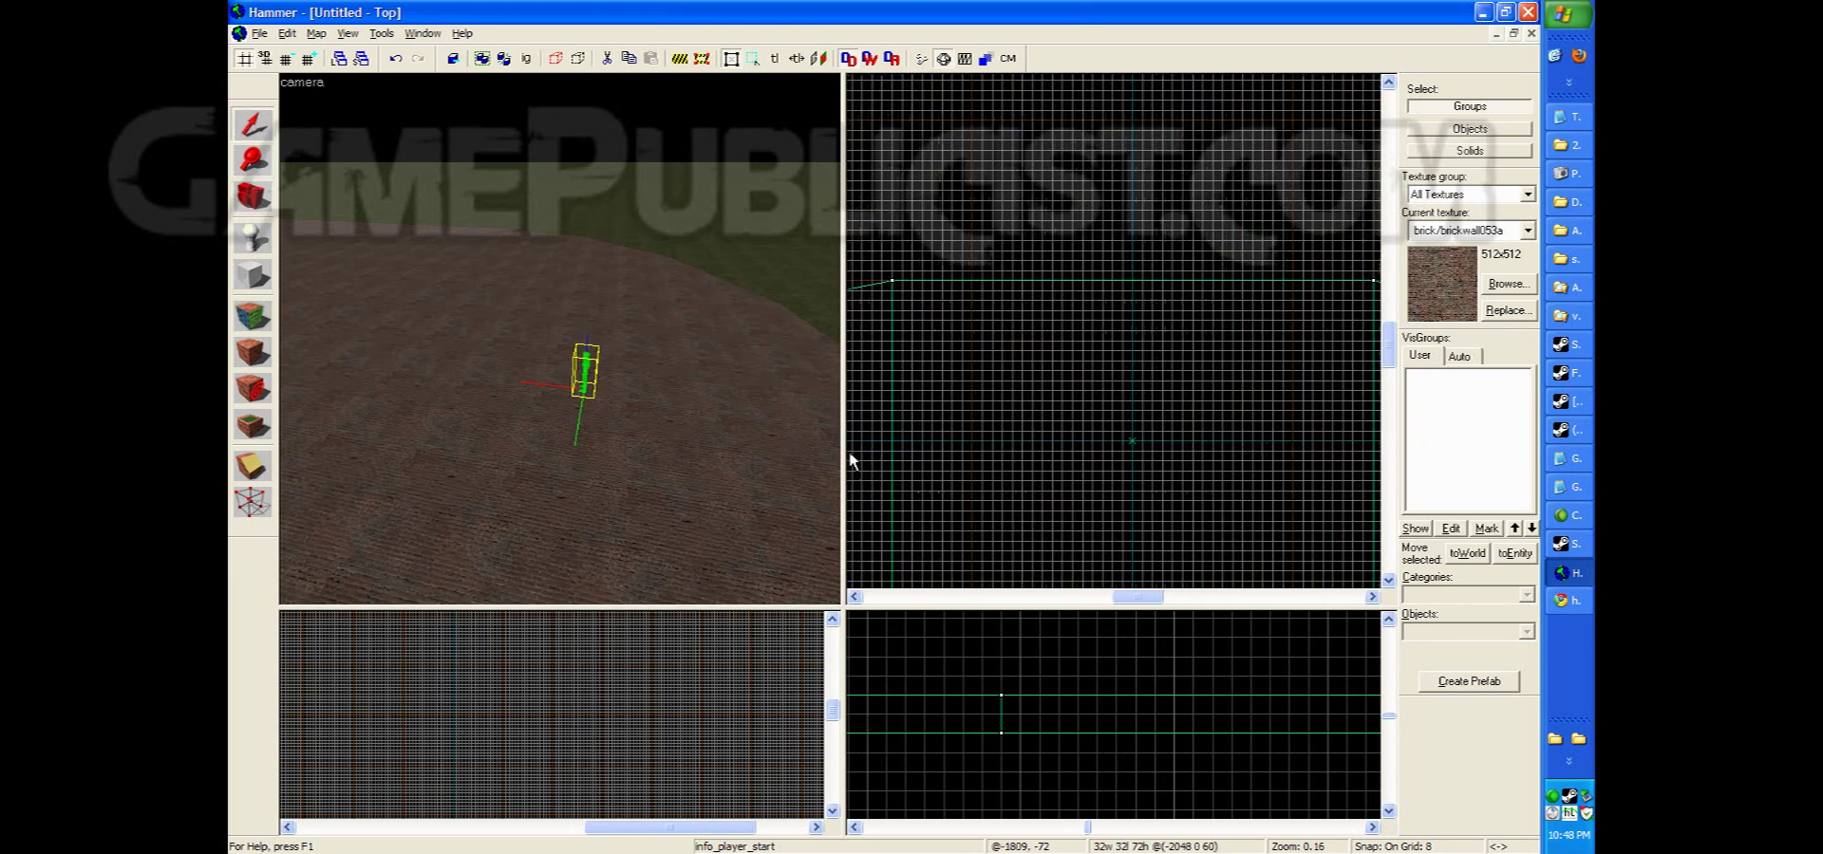
scroll(944, 435, "up", 3)
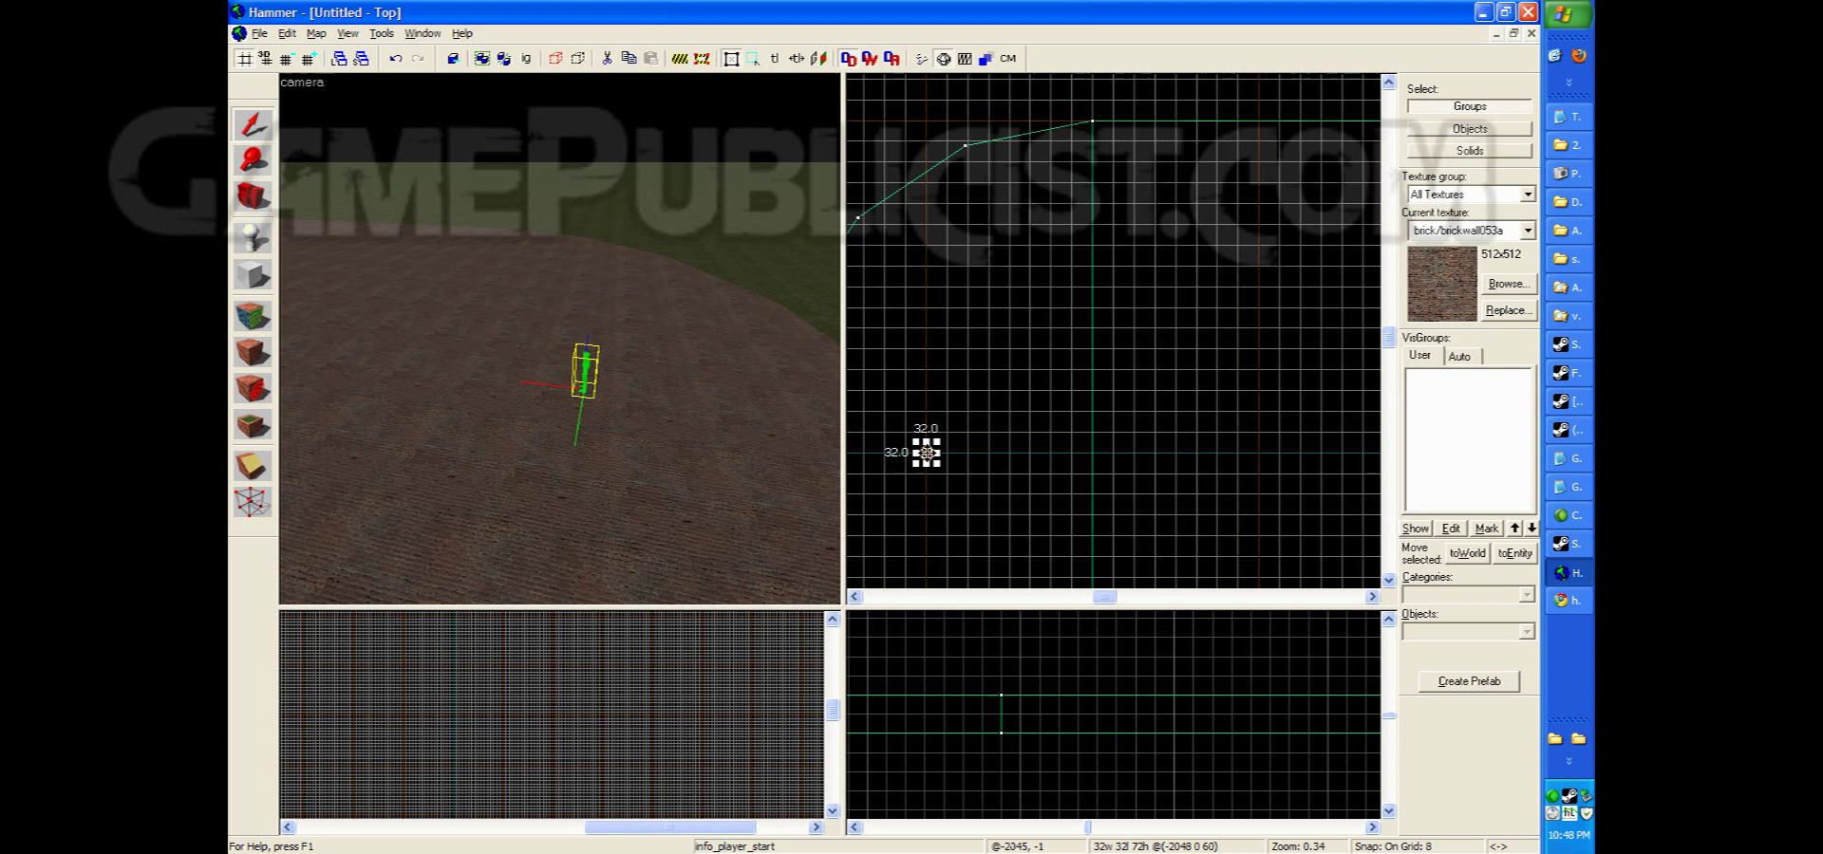
left_click_drag(927, 453, 1071, 345)
scroll(1481, 460, "down", 2)
scroll(1249, 399, "up", 5)
scroll(1106, 338, "up", 3)
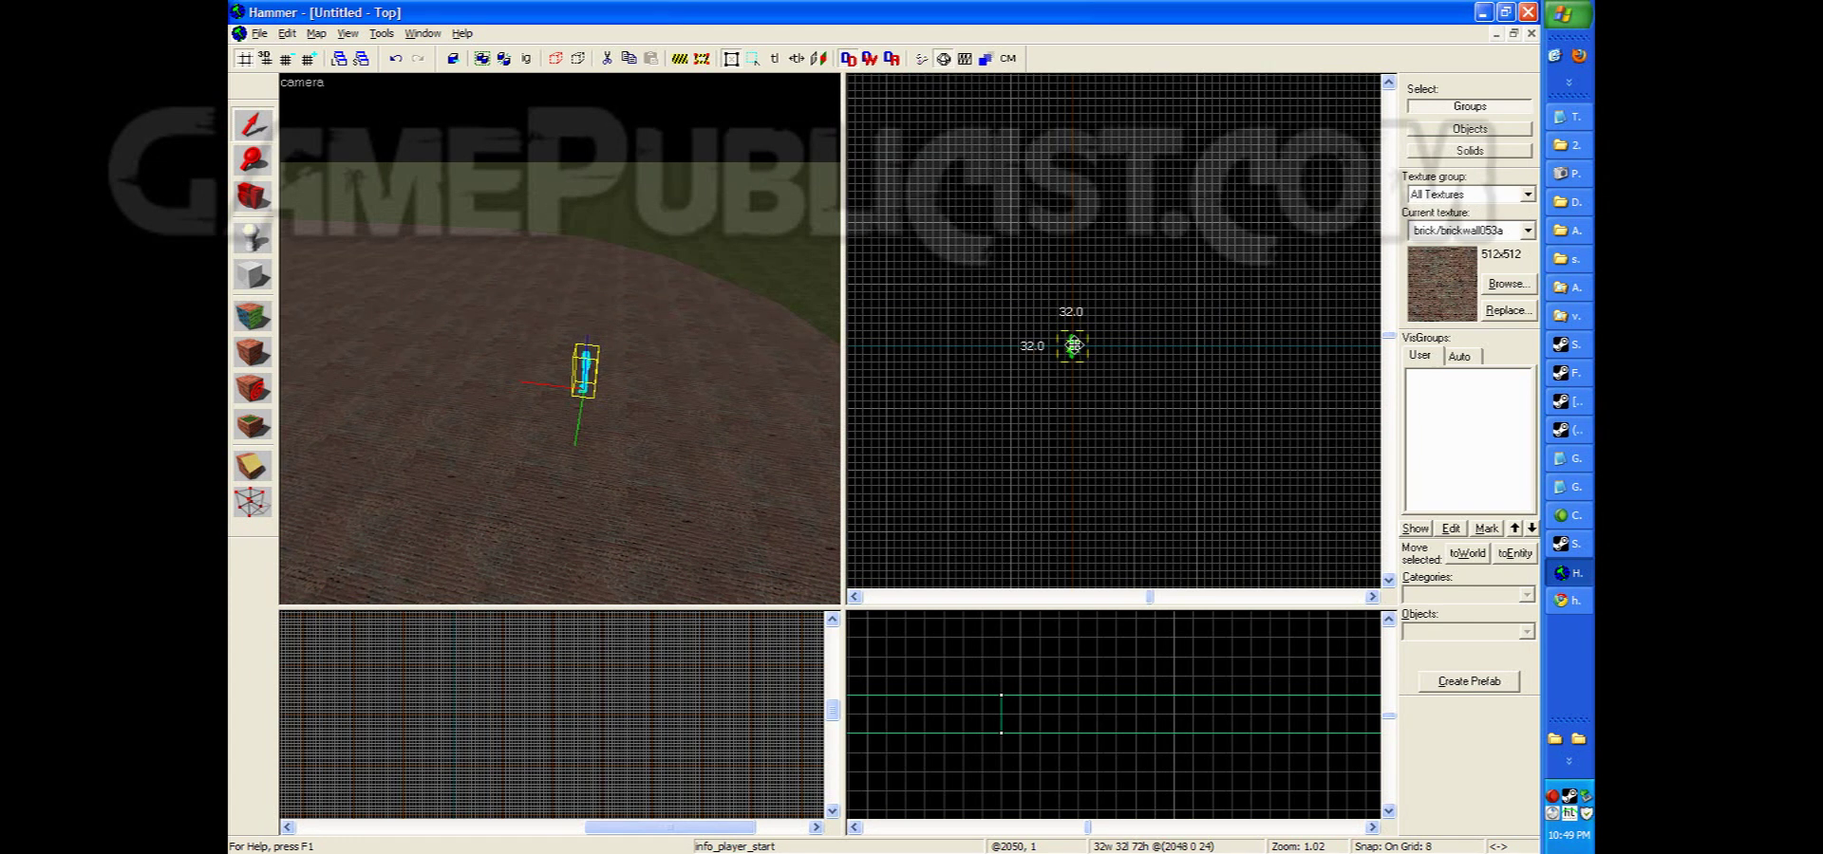
left_click_drag(1073, 346, 1073, 345)
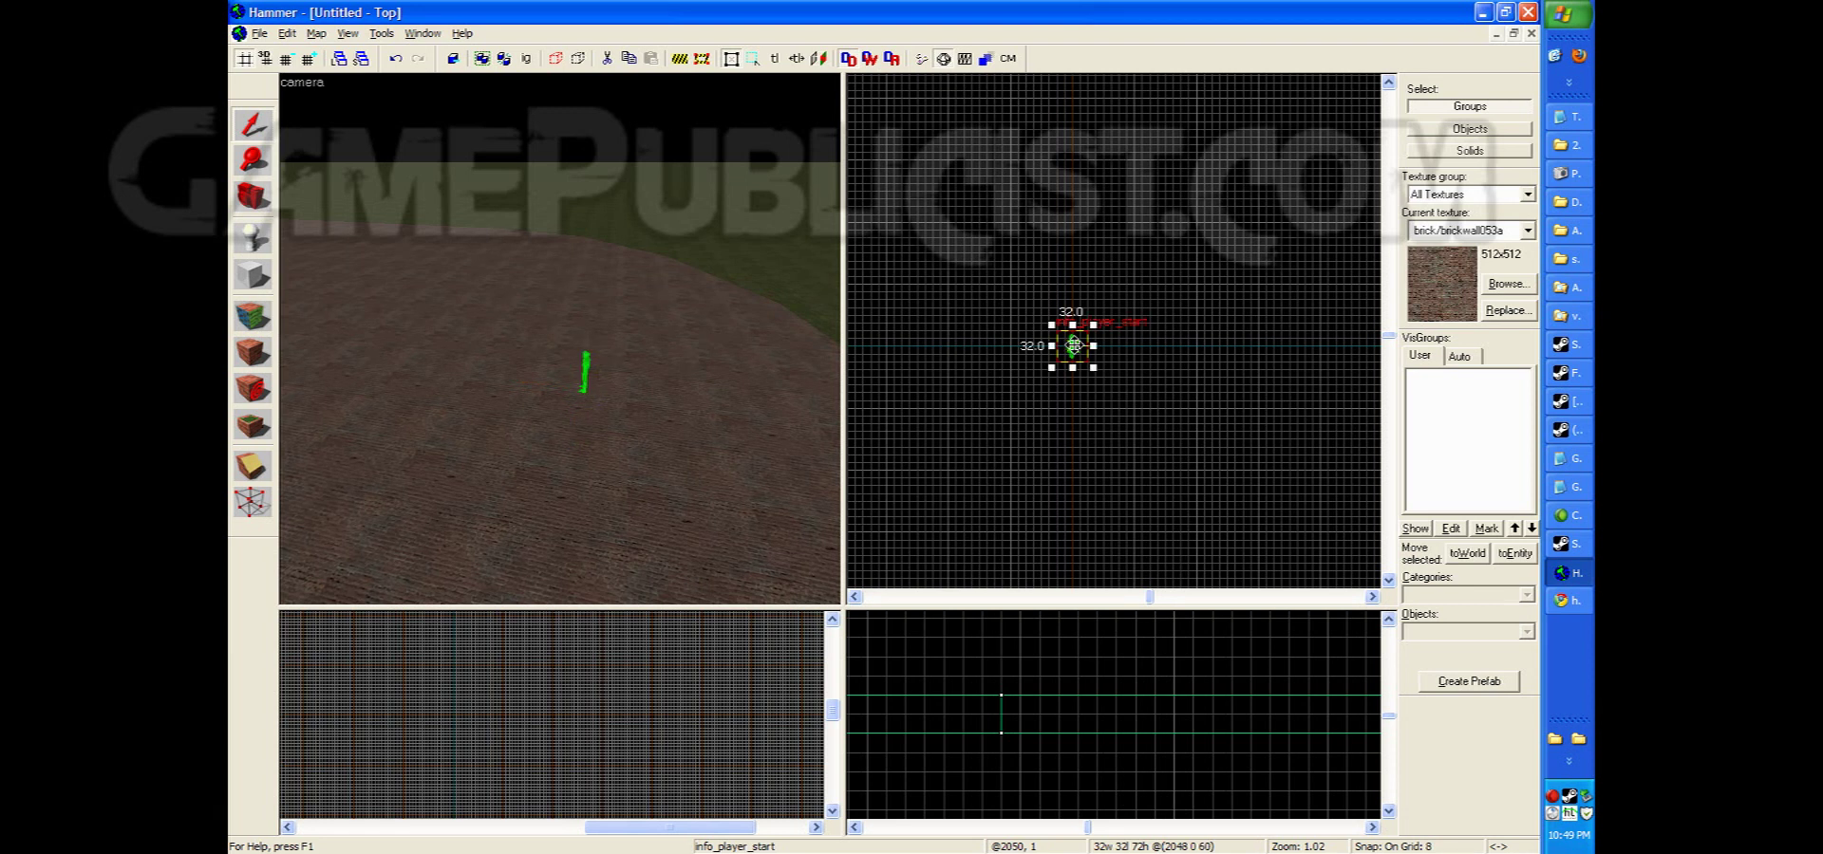
Turn the copied info_player_start to face the opposite end of the platform by setting its Pitch Yaw Roll to 0 180 0
left_click(249, 201)
mouse_move(560, 339)
left_mouse_down()
mouse_move(583, 344)
mouse_move(560, 339)
left_mouse_up()
key("w")
key("w")
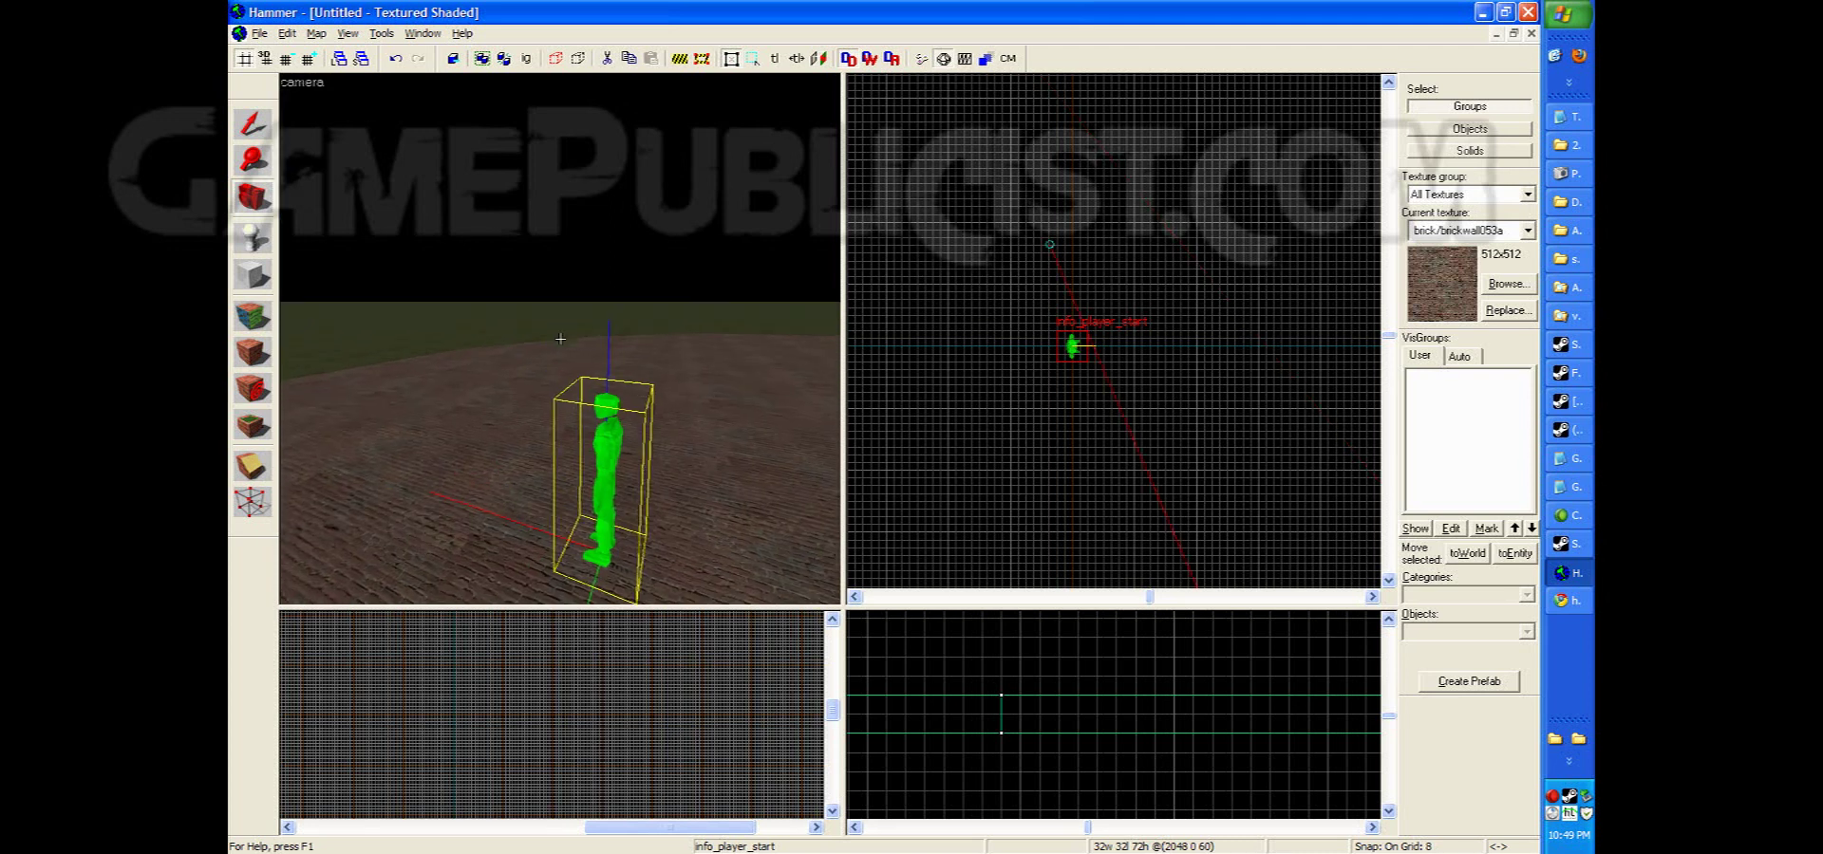
key("z")
key("shift+s")
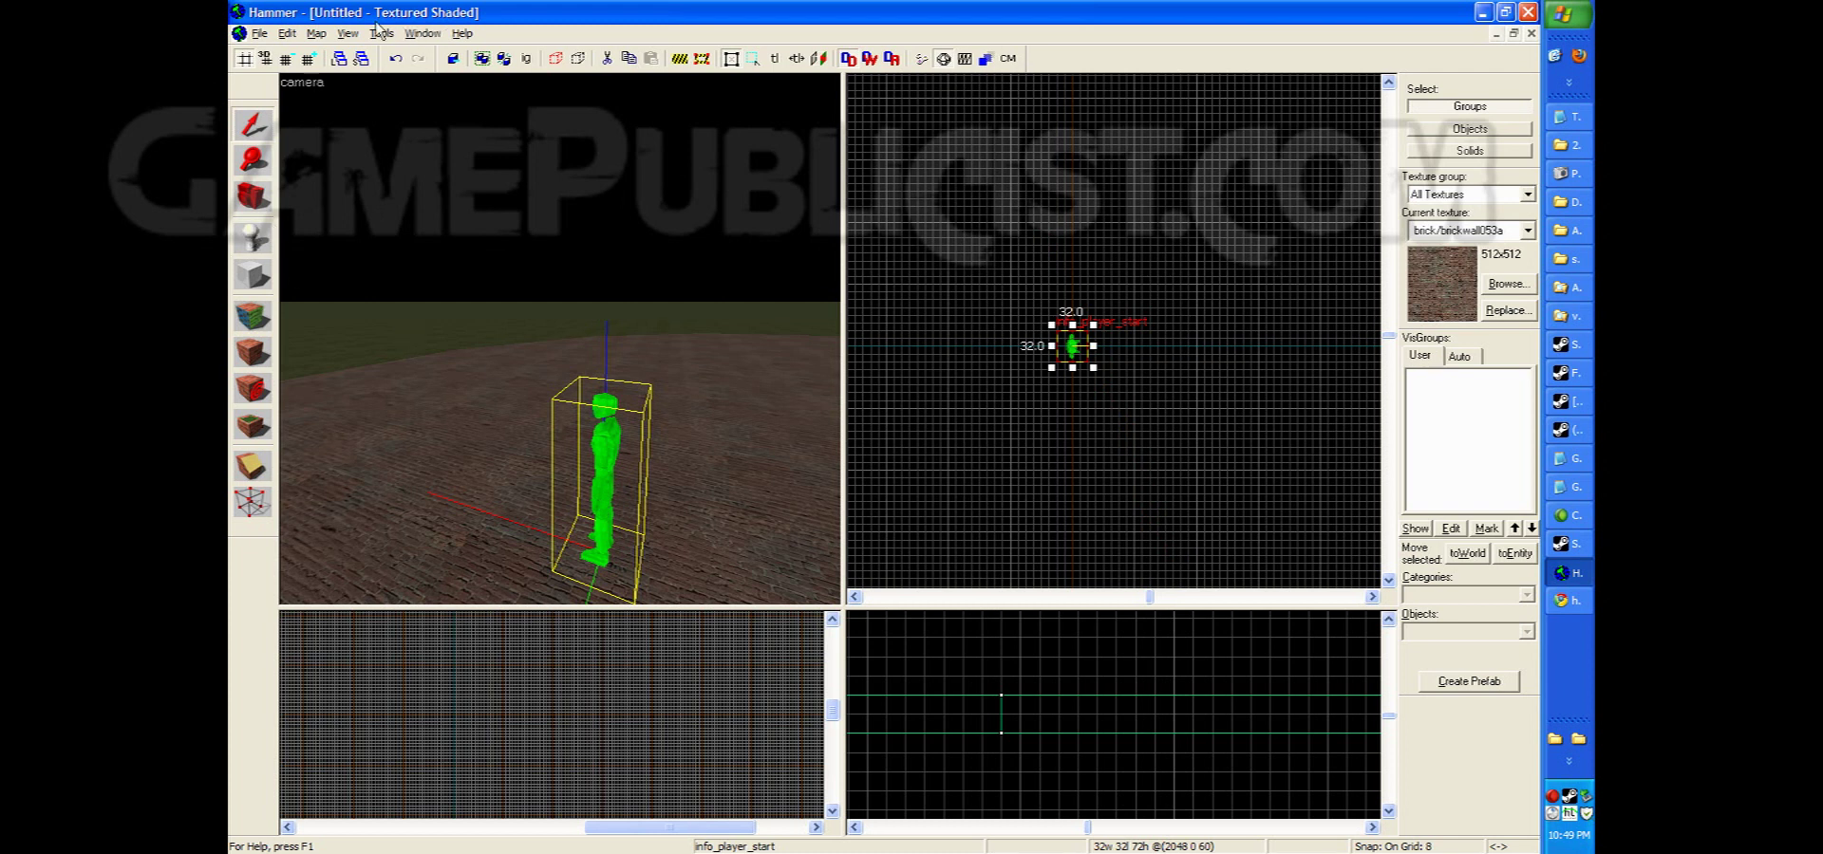
left_click(286, 33)
left_click(363, 292)
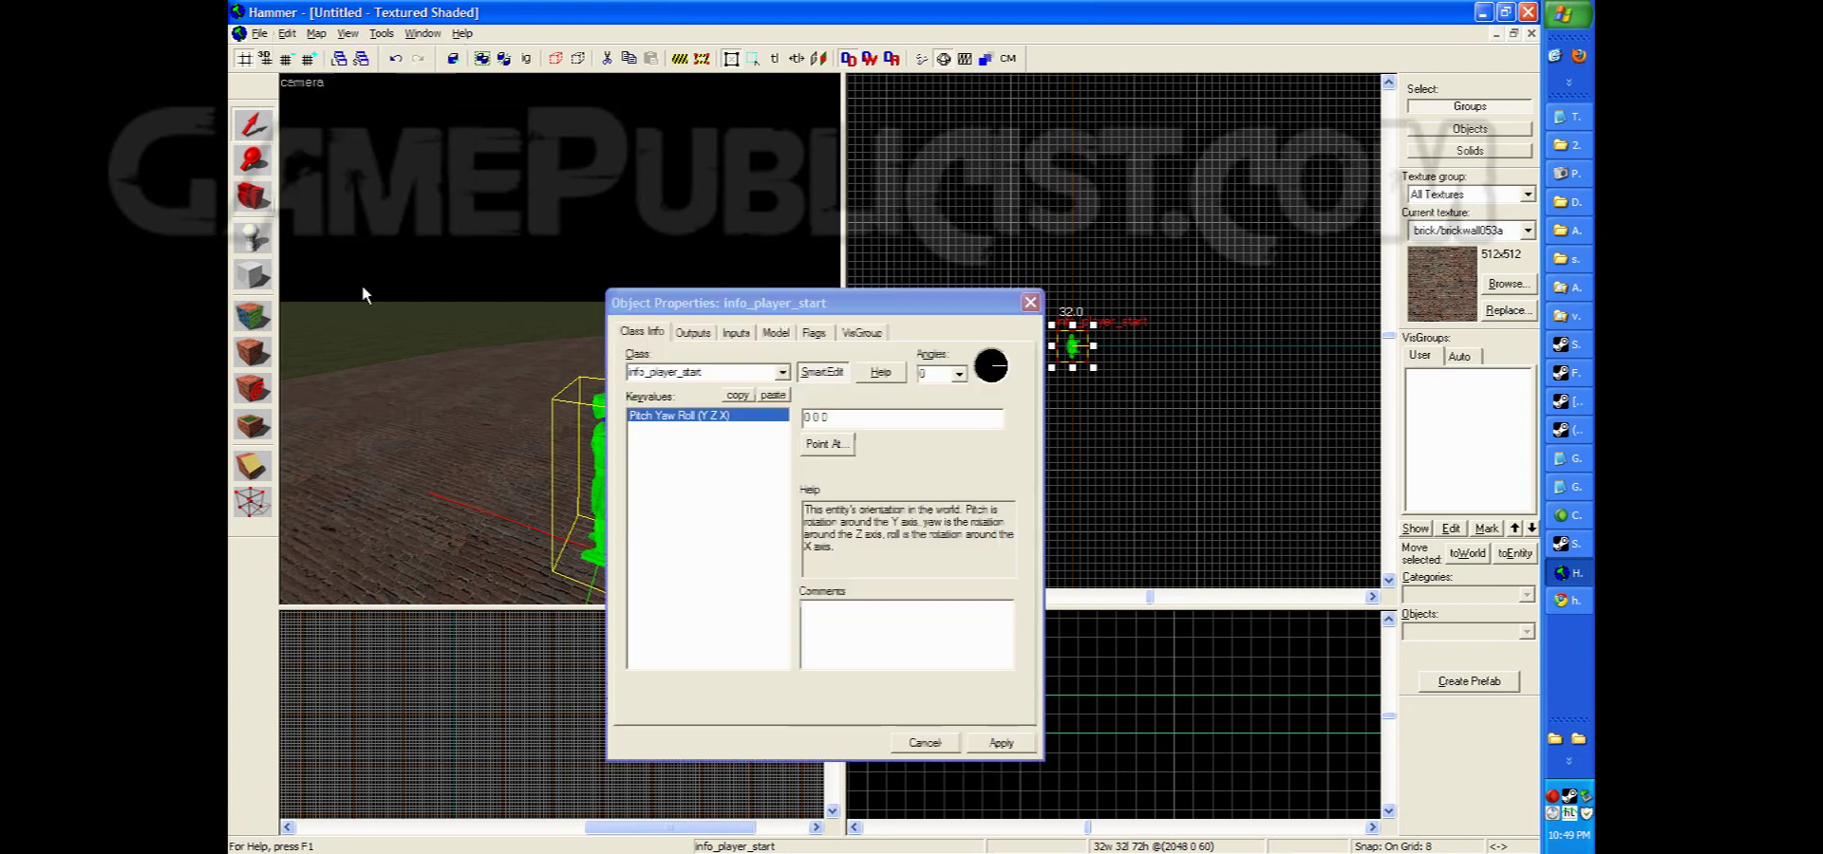
left_click(817, 417)
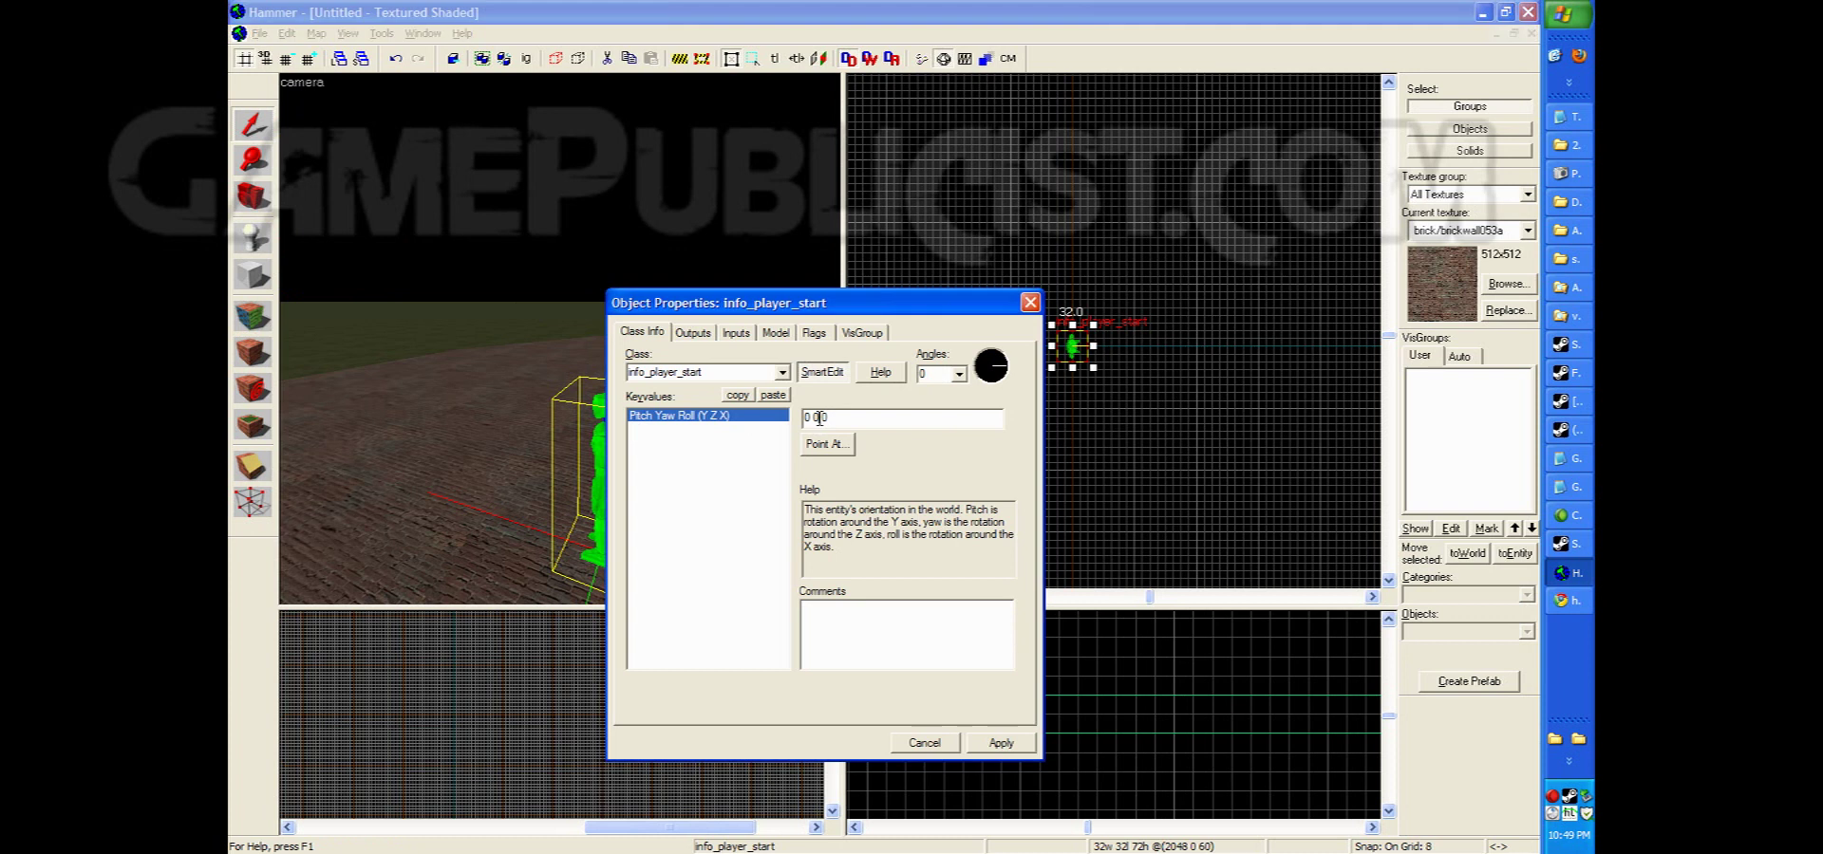
left_click_drag(813, 303, 1242, 238)
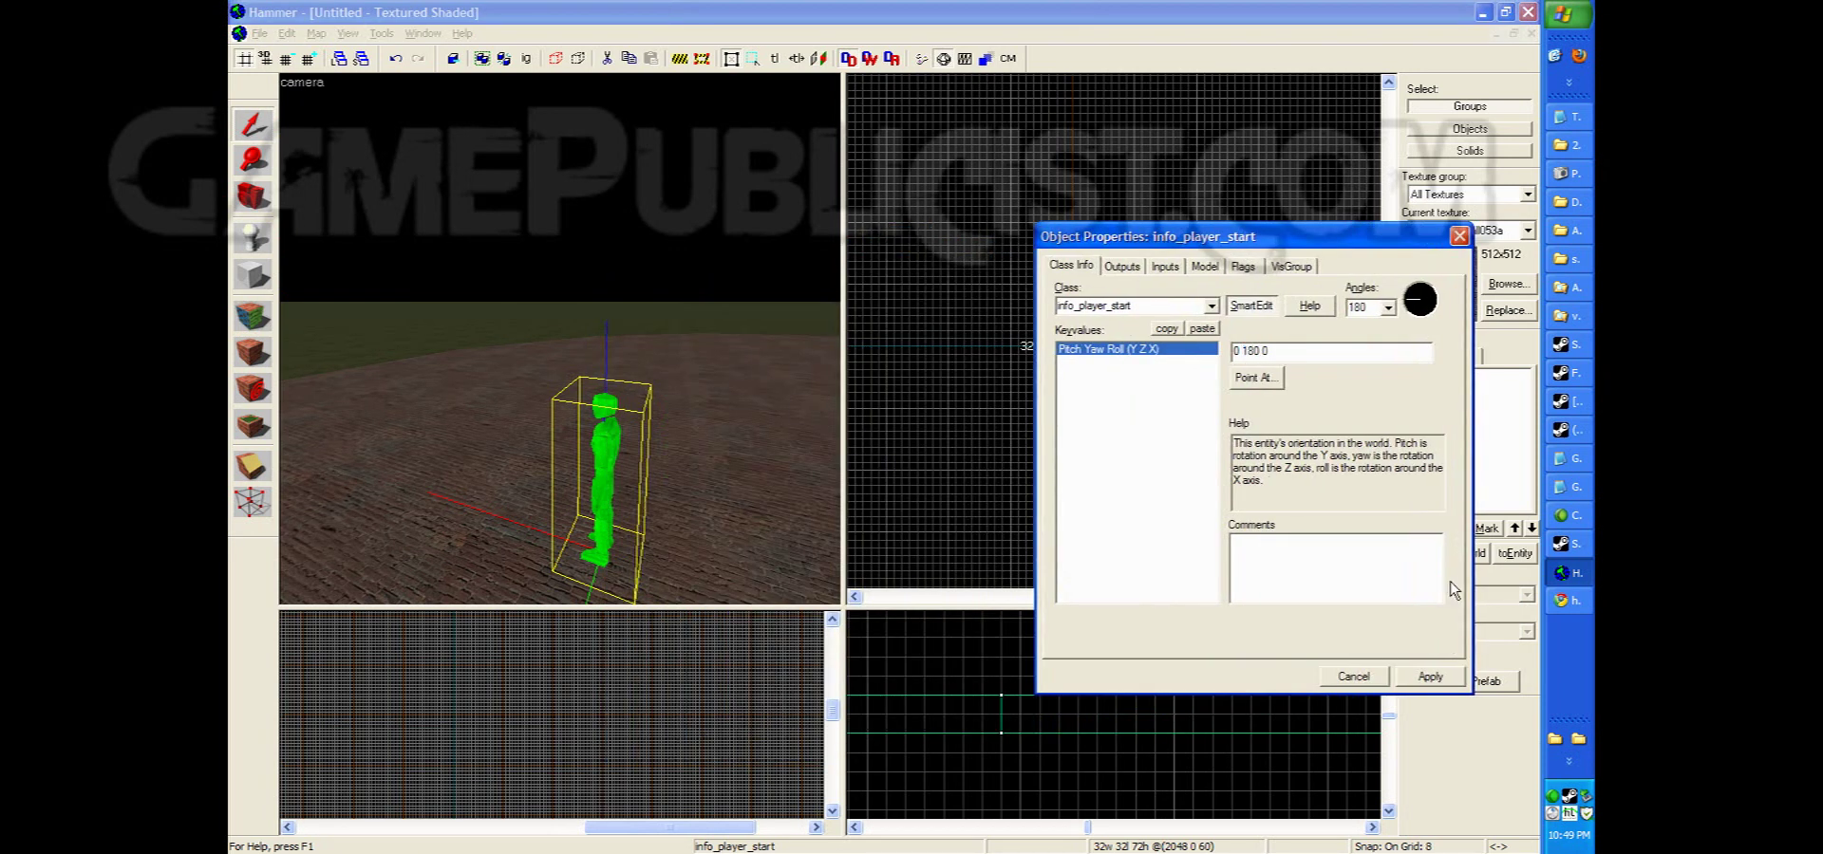
left_click(1435, 677)
left_click(1459, 235)
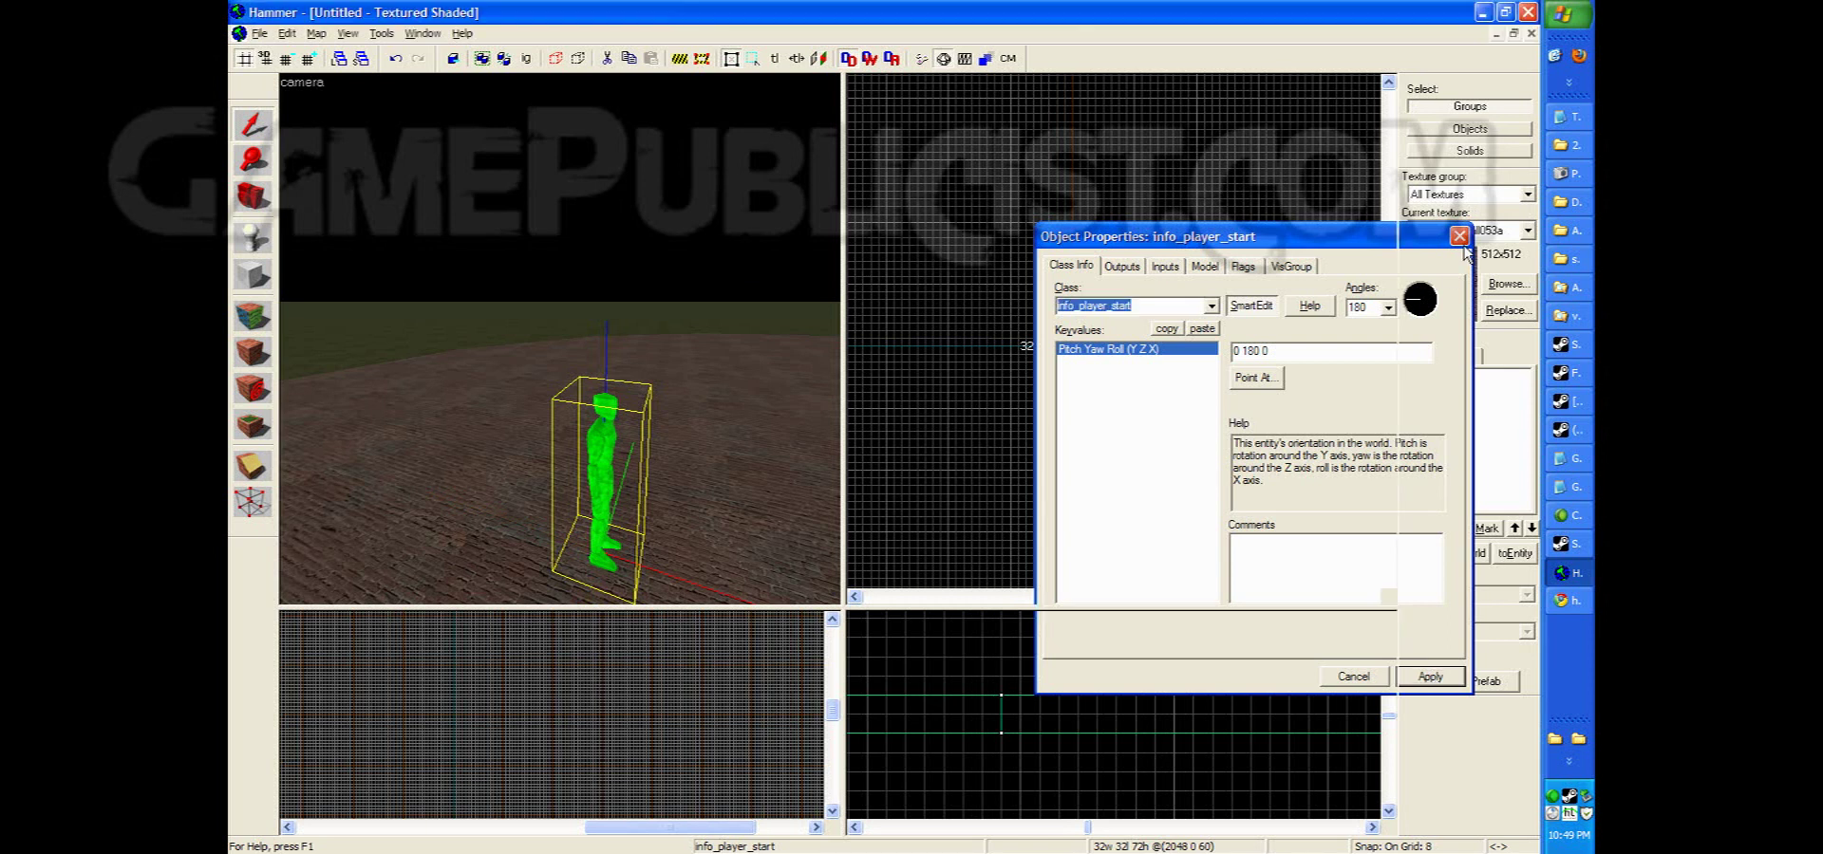
Select both info_player_start entities and copy the pair repeatedly across the platform's width to form a row of six at each rounded end
left_click(248, 195)
left_click_drag(560, 339, 560, 339)
key("Down")
key("Down")
key("Down")
key("Down")
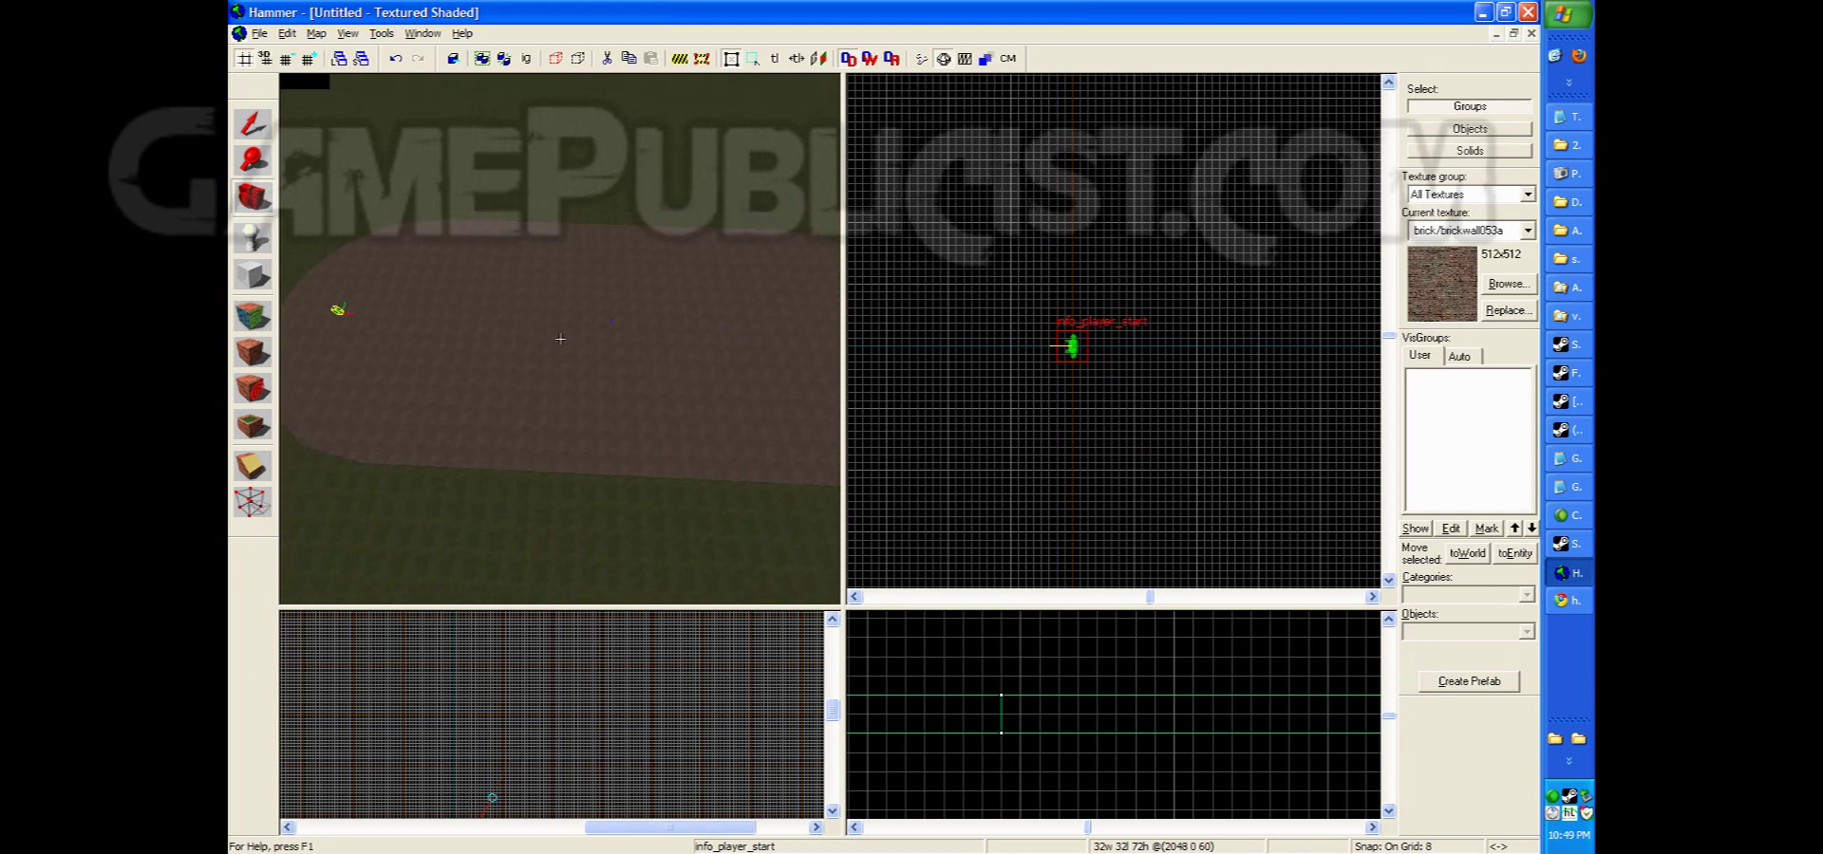
left_click(251, 125)
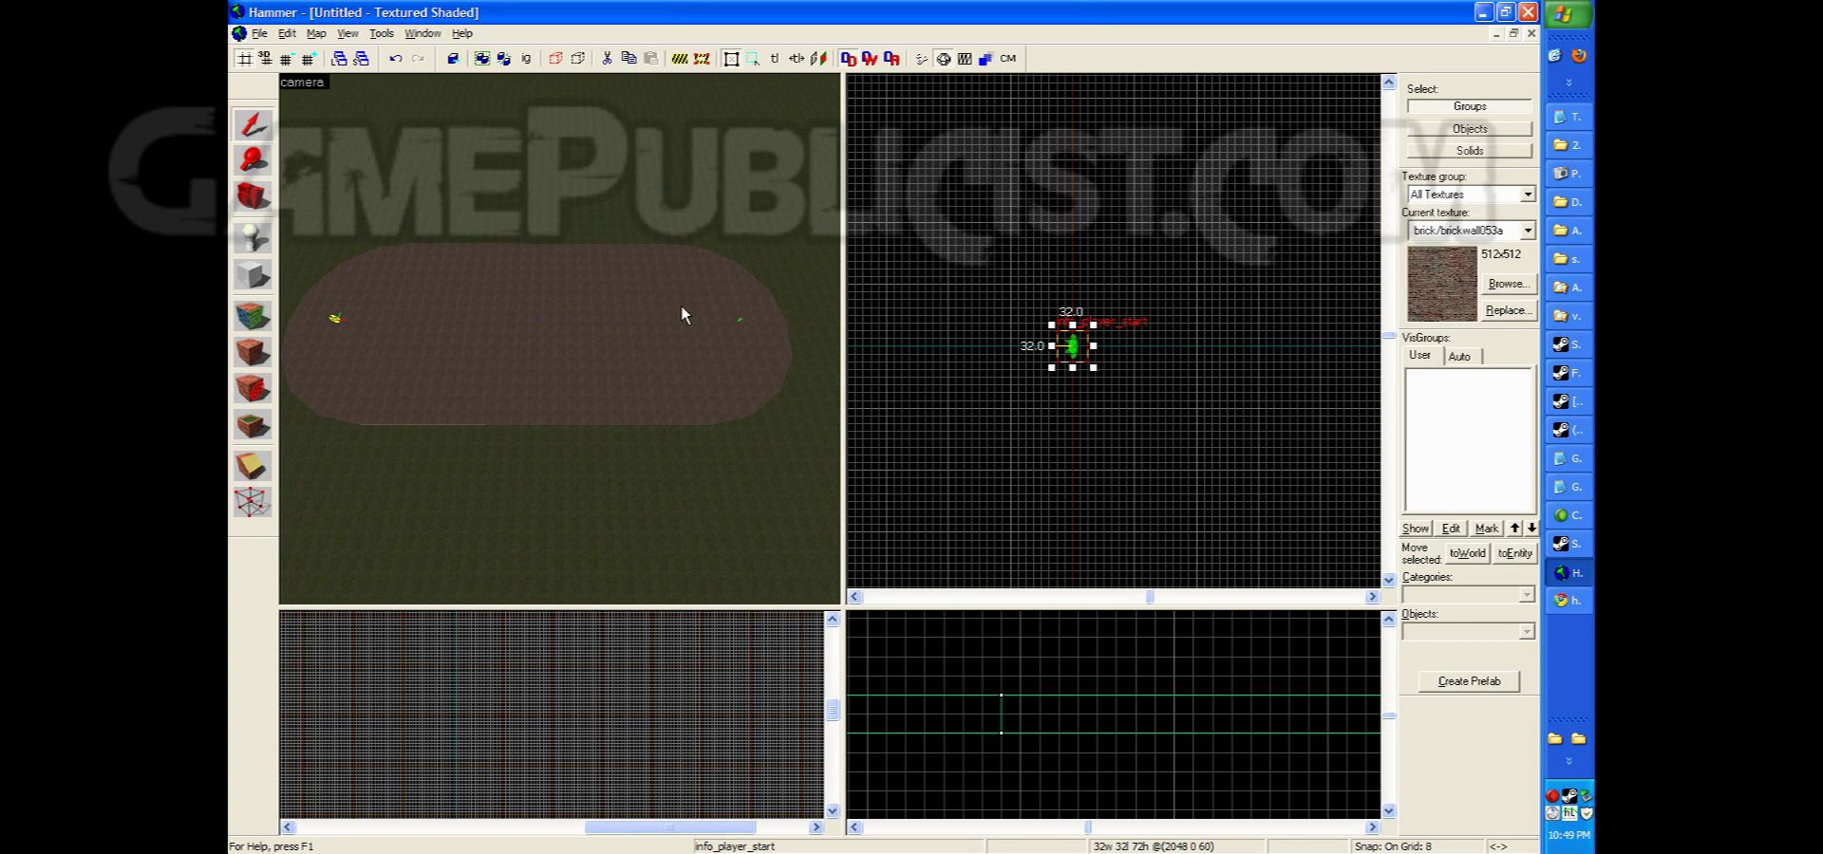
left_click(740, 323, "ctrl")
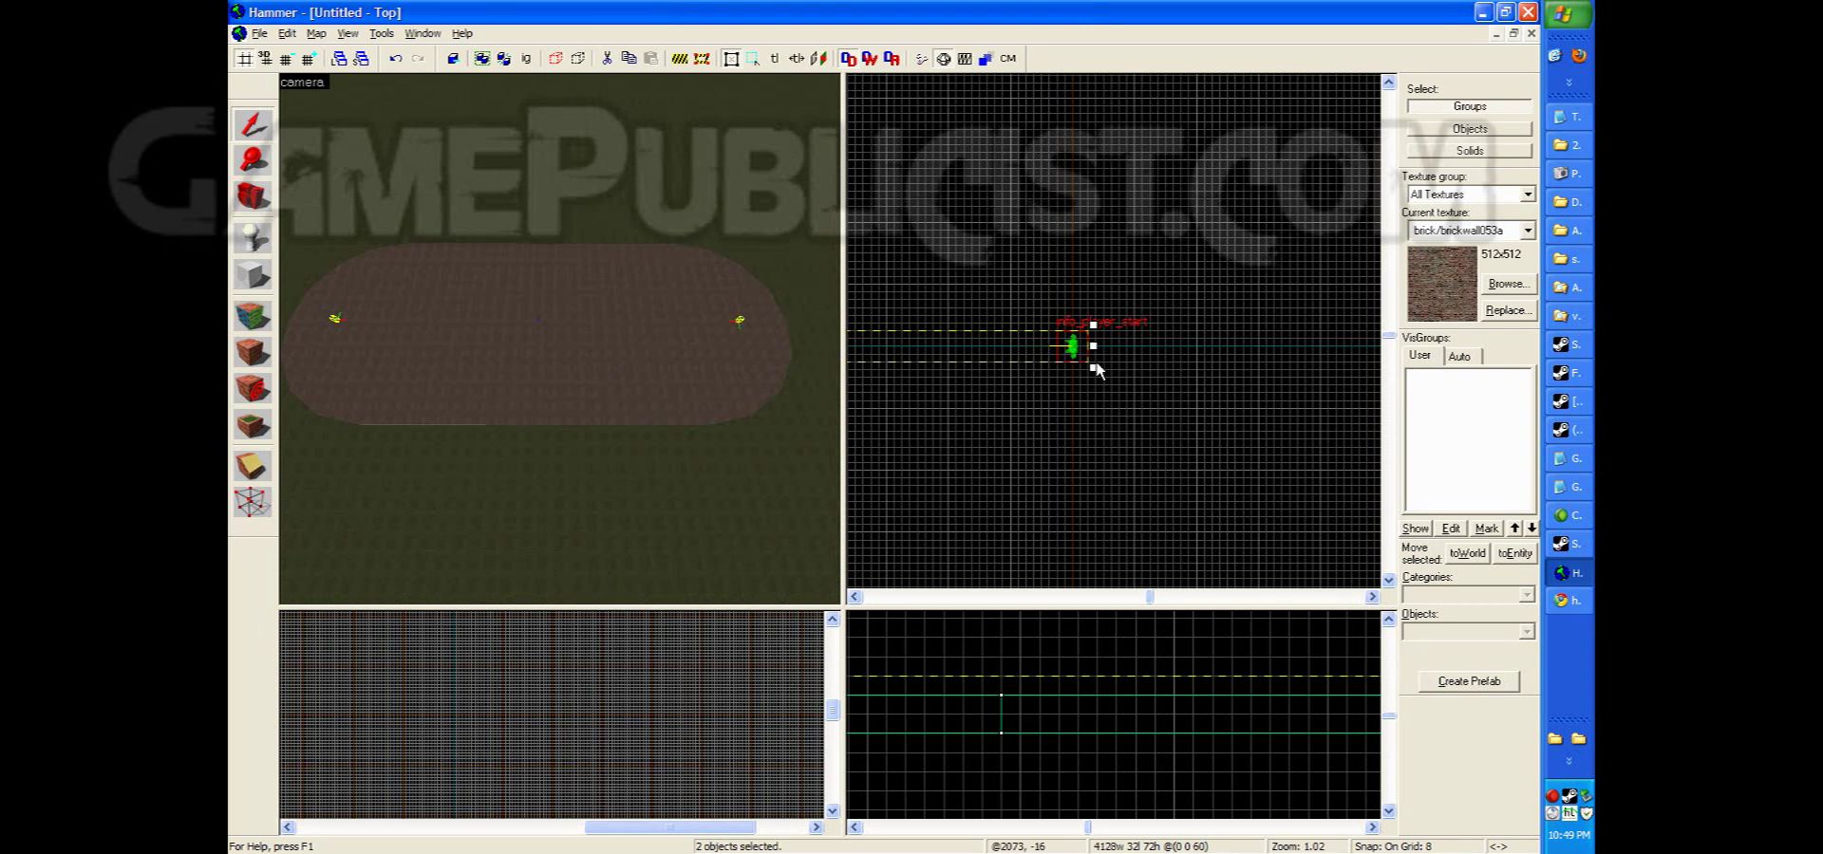
left_click_drag(840, 607, 437, 702)
left_click(448, 692)
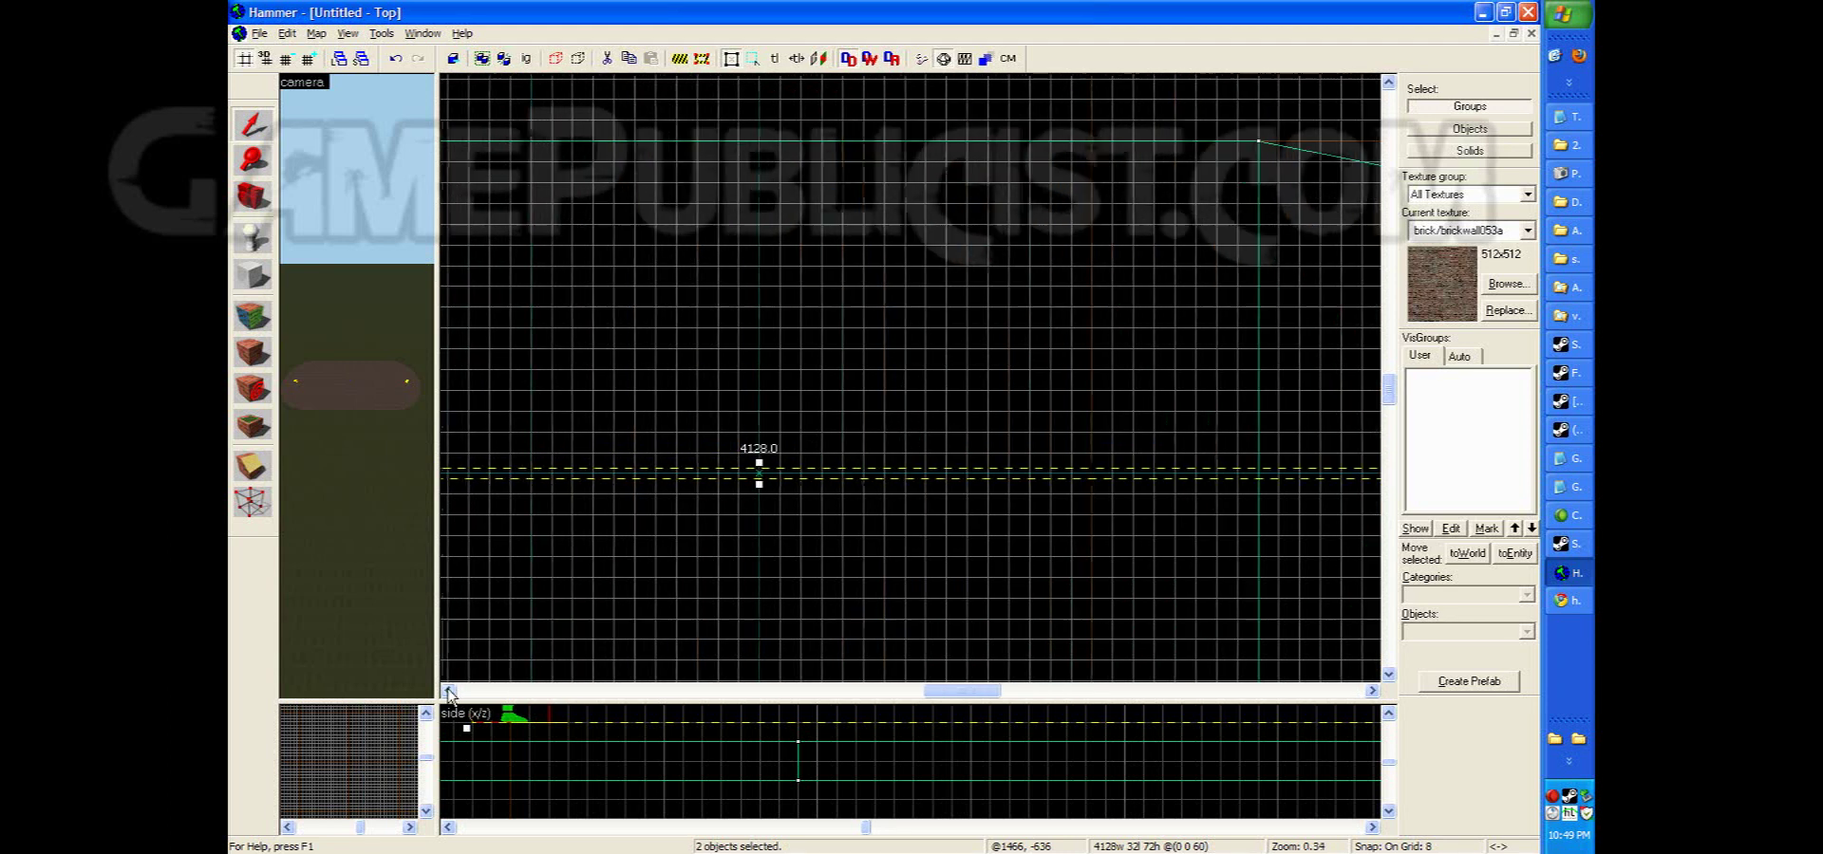
scroll(585, 629, "down", 3)
left_click(452, 692)
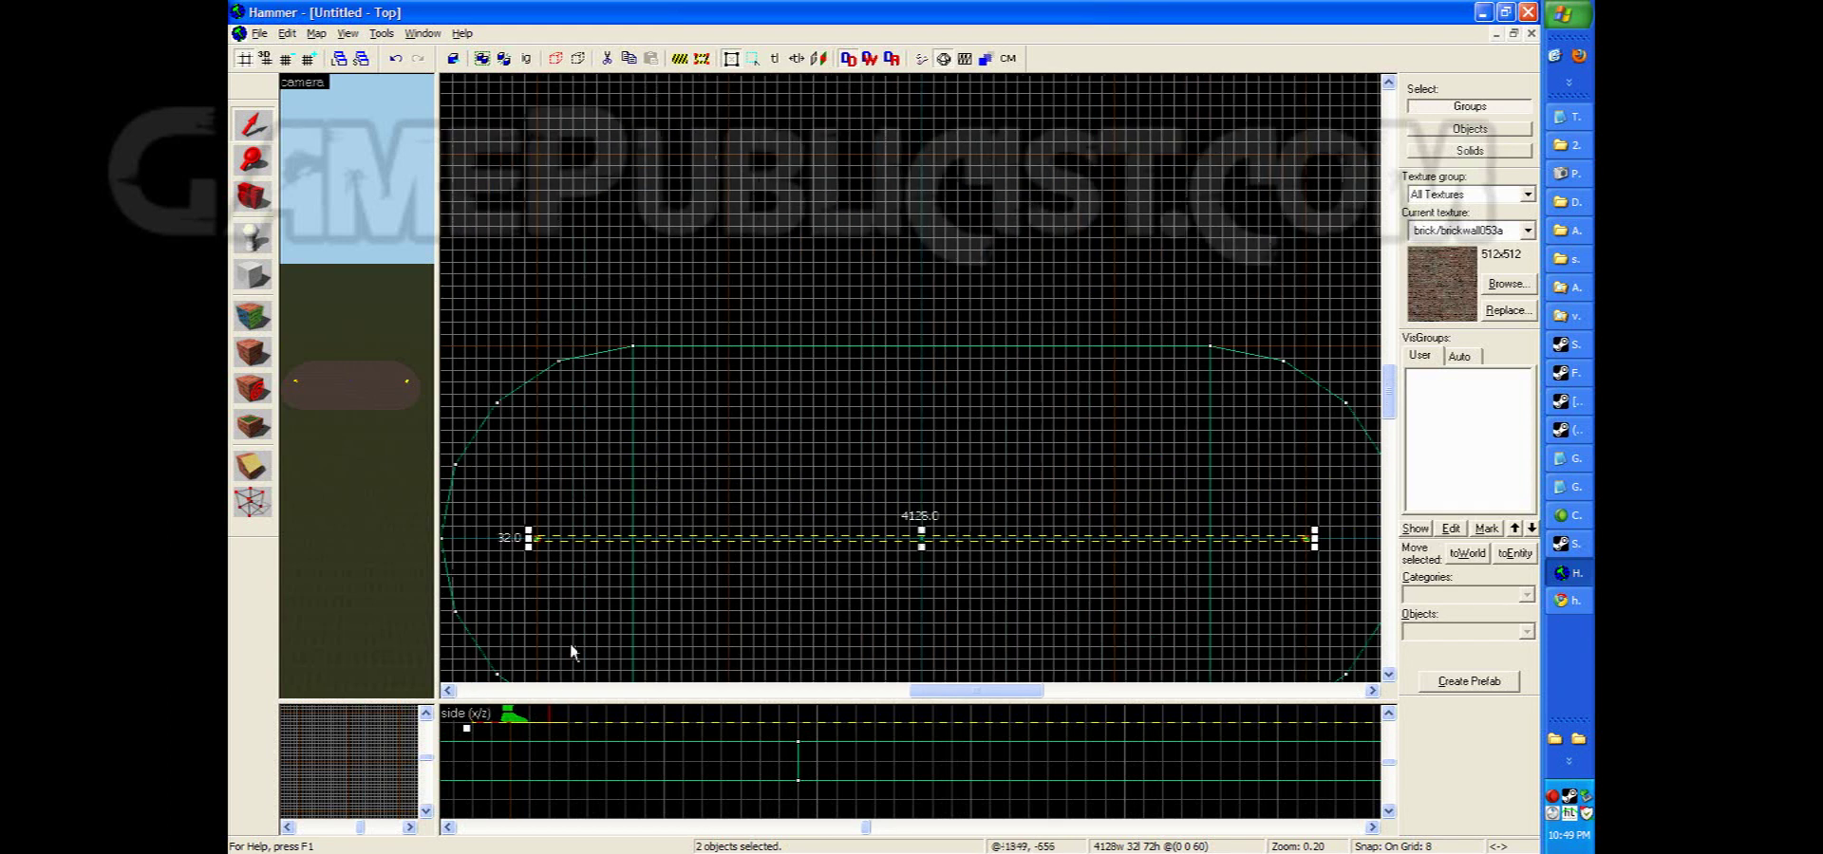
scroll(579, 641, "down", 1)
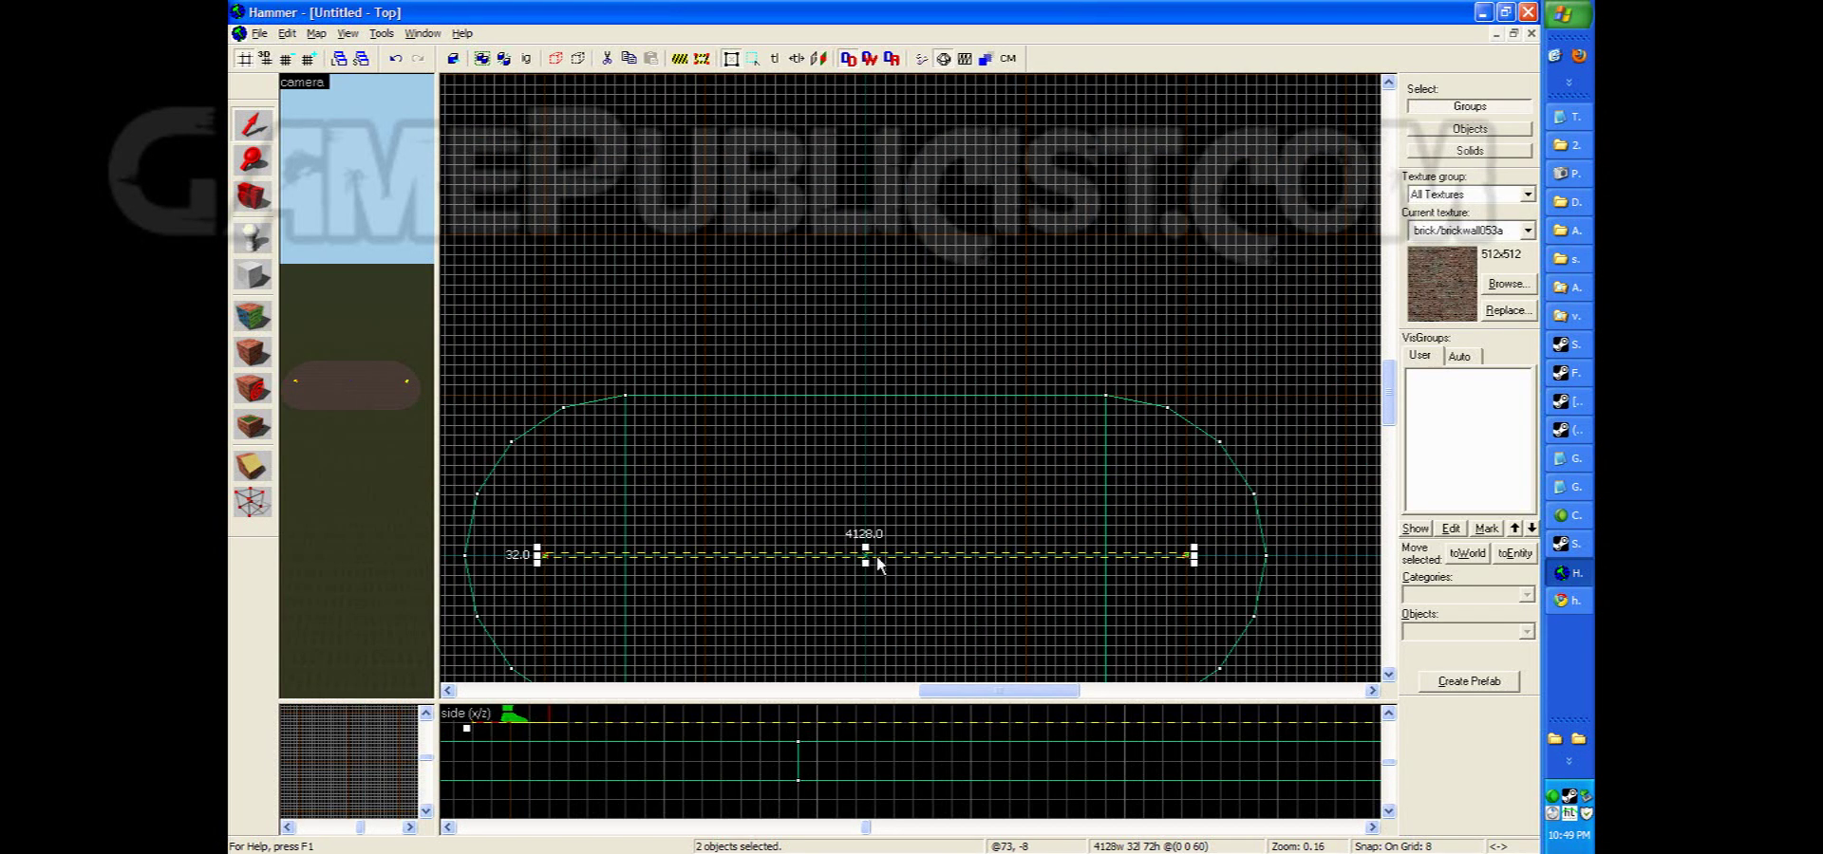
left_click_drag(875, 558, 879, 519)
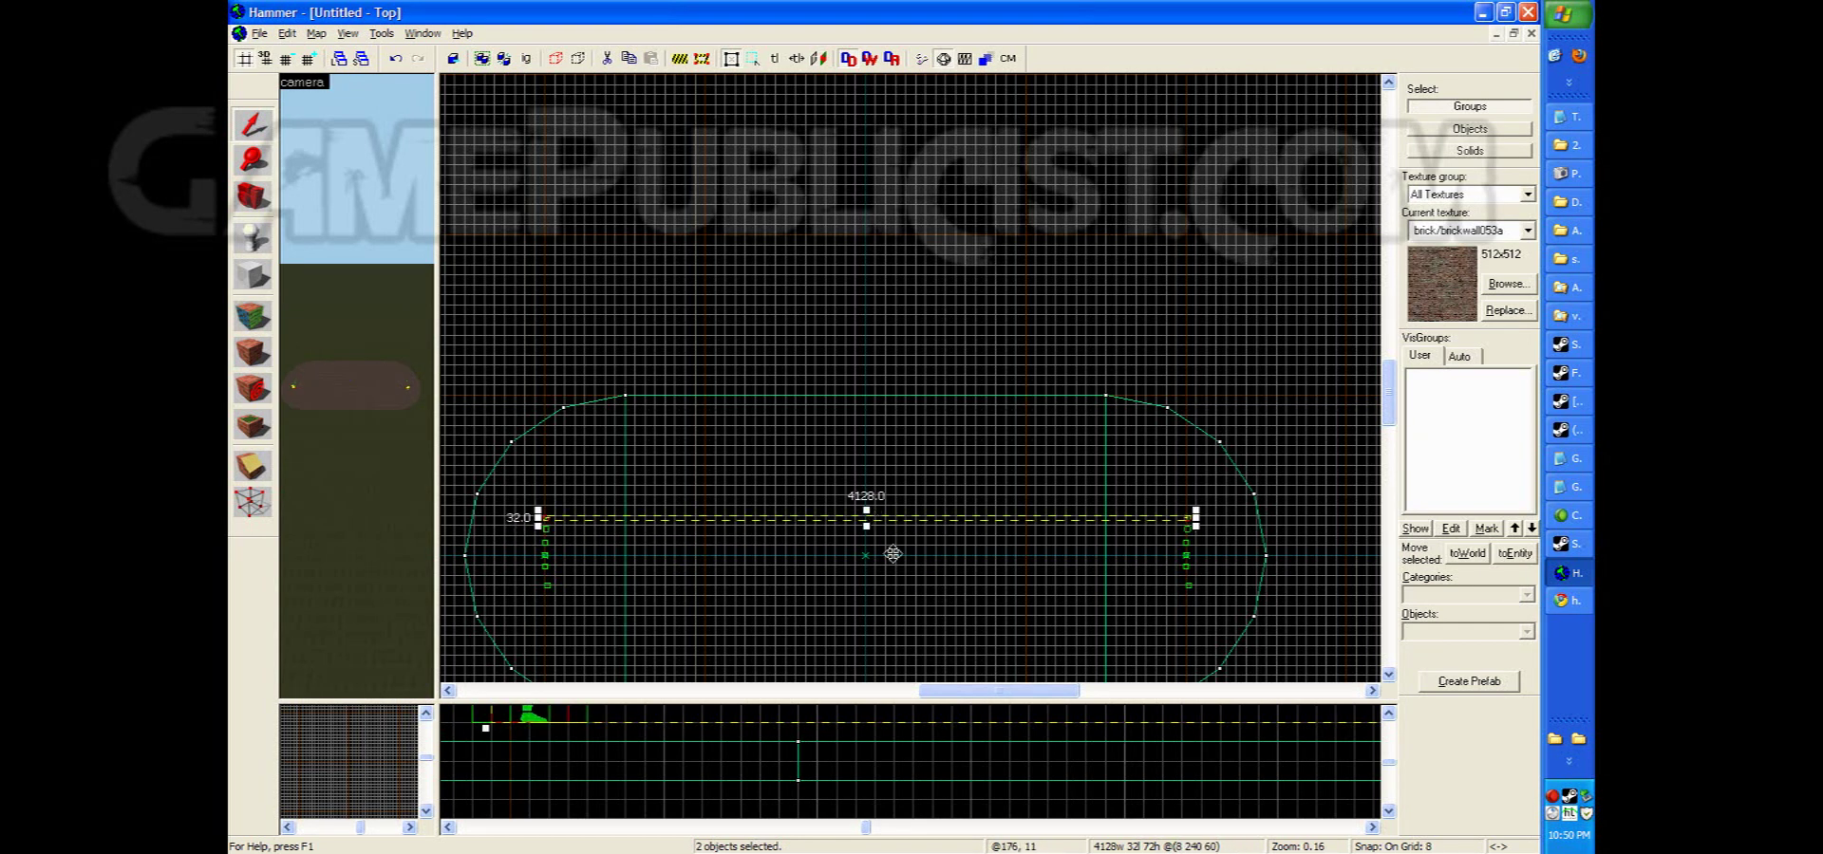
key("Escape")
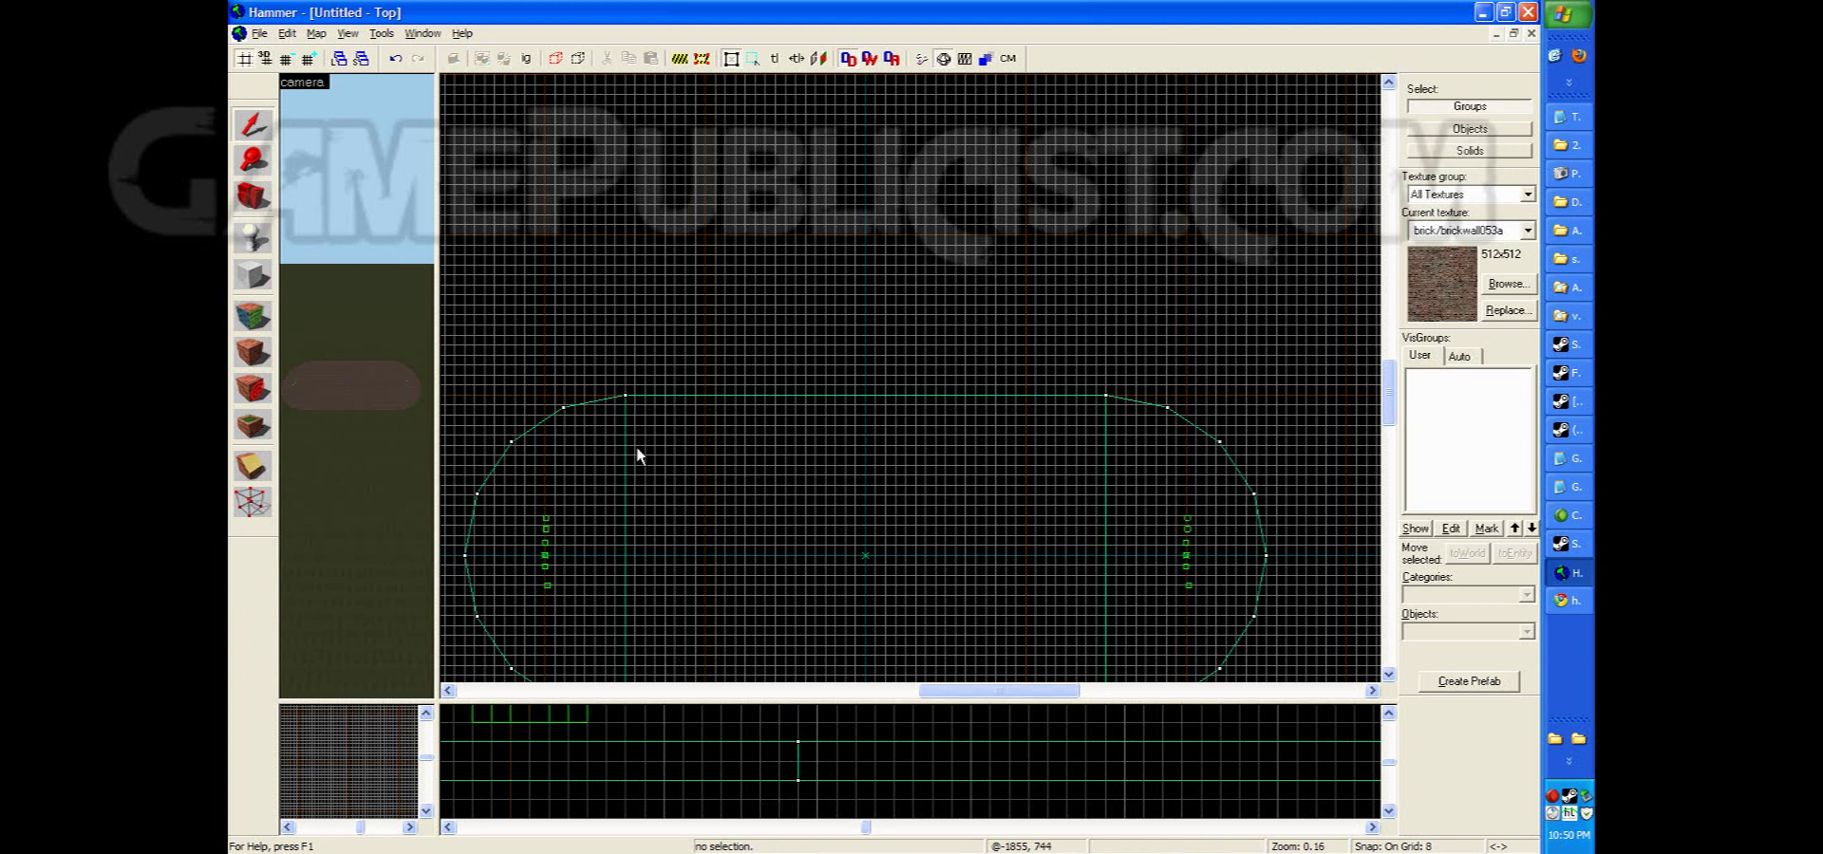
Enlarge the 3D view and inspect the rows of spawn points on the platform
left_click(241, 200)
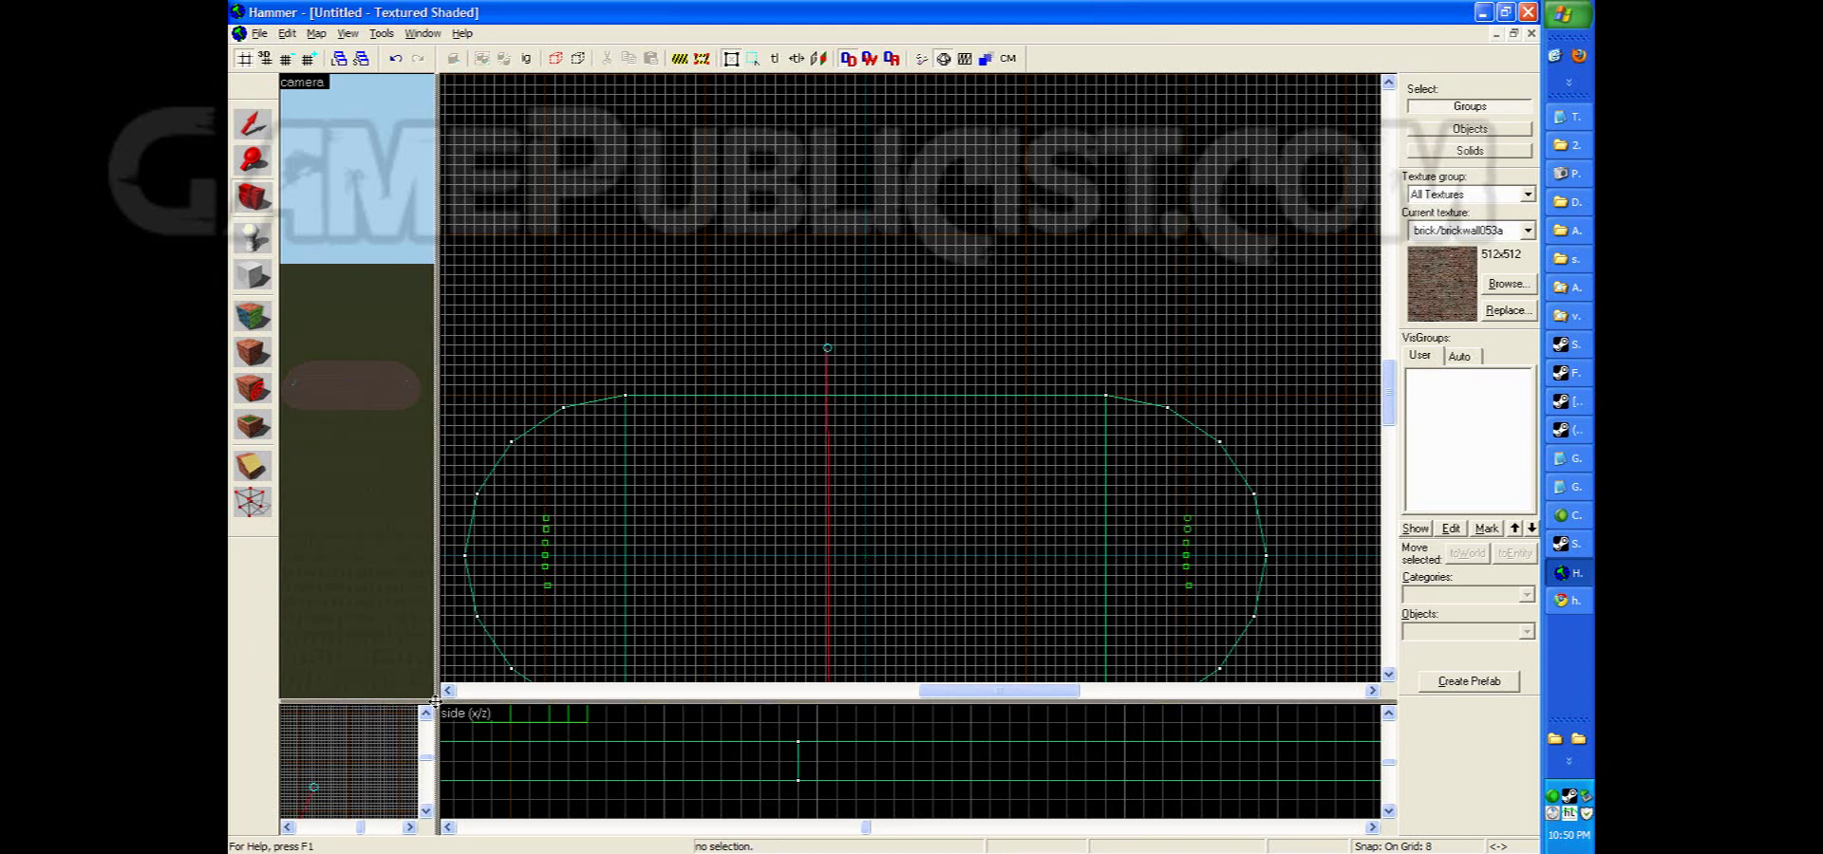
left_click_drag(442, 700, 873, 744)
key("w")
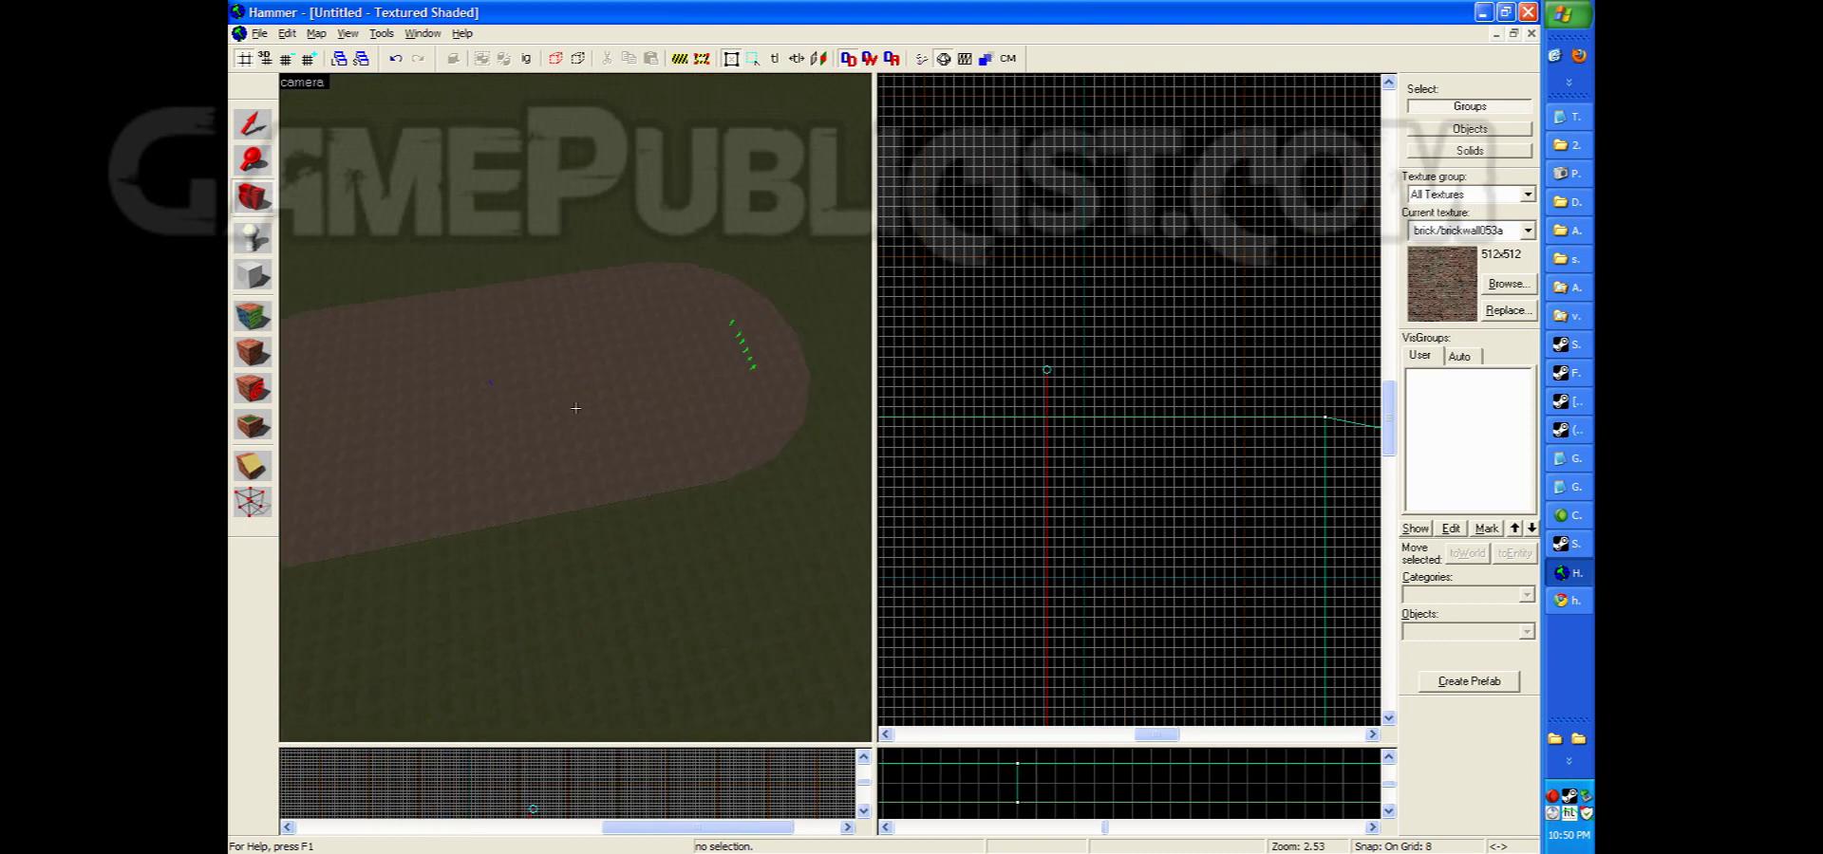
key("w")
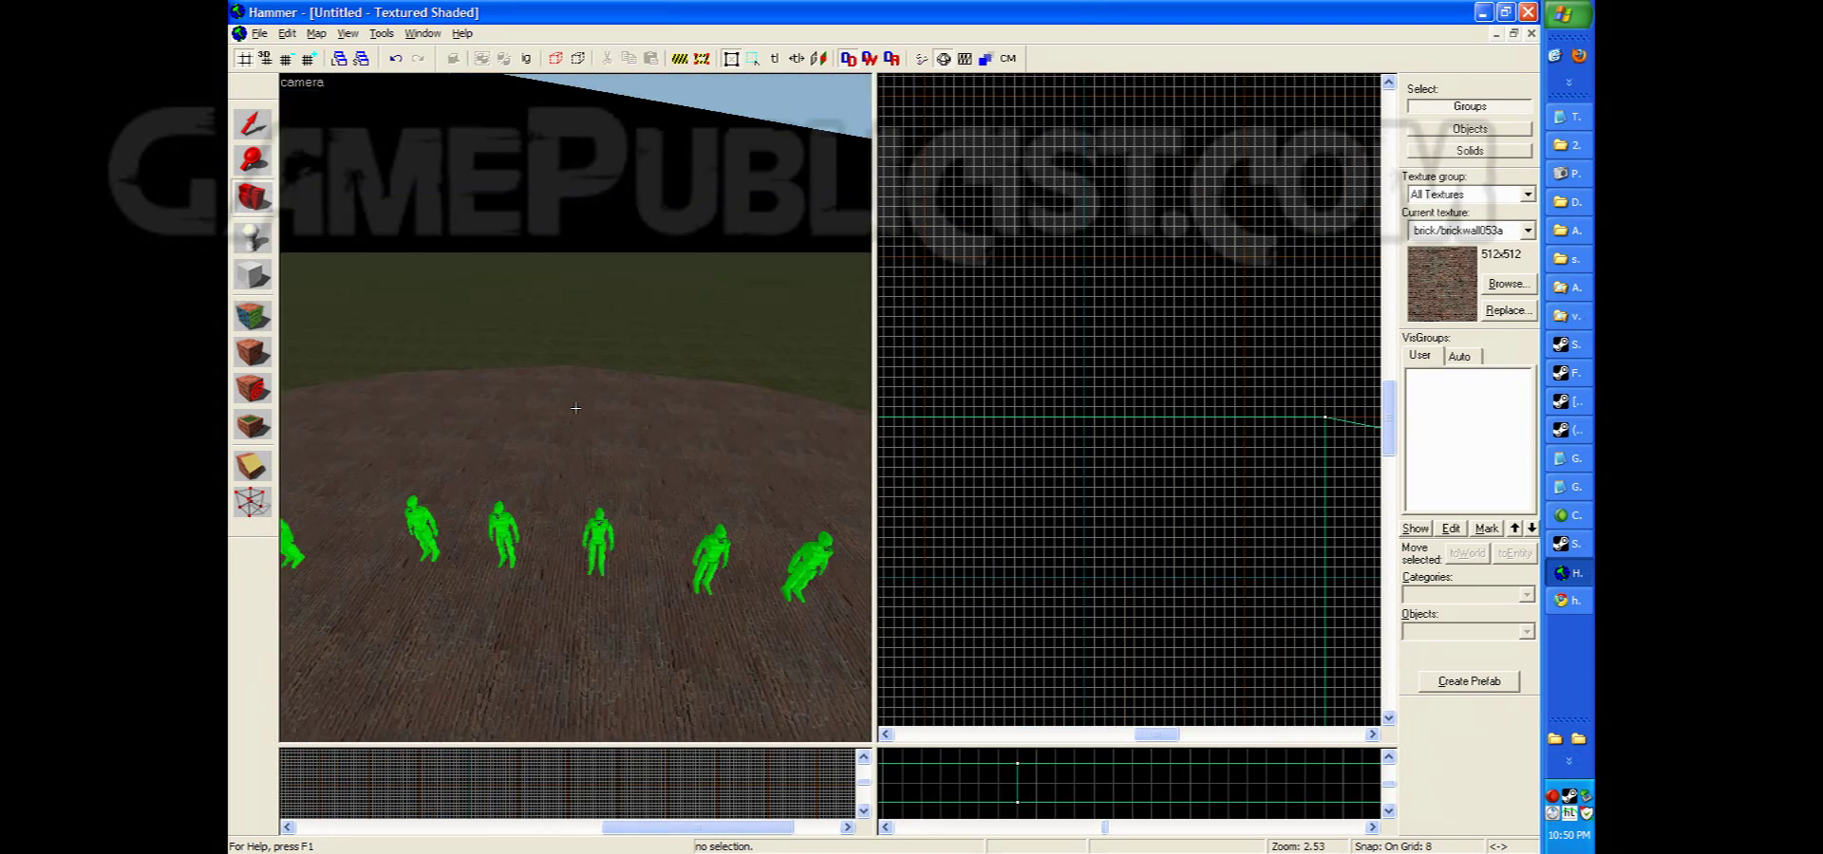
key("s")
key("z")
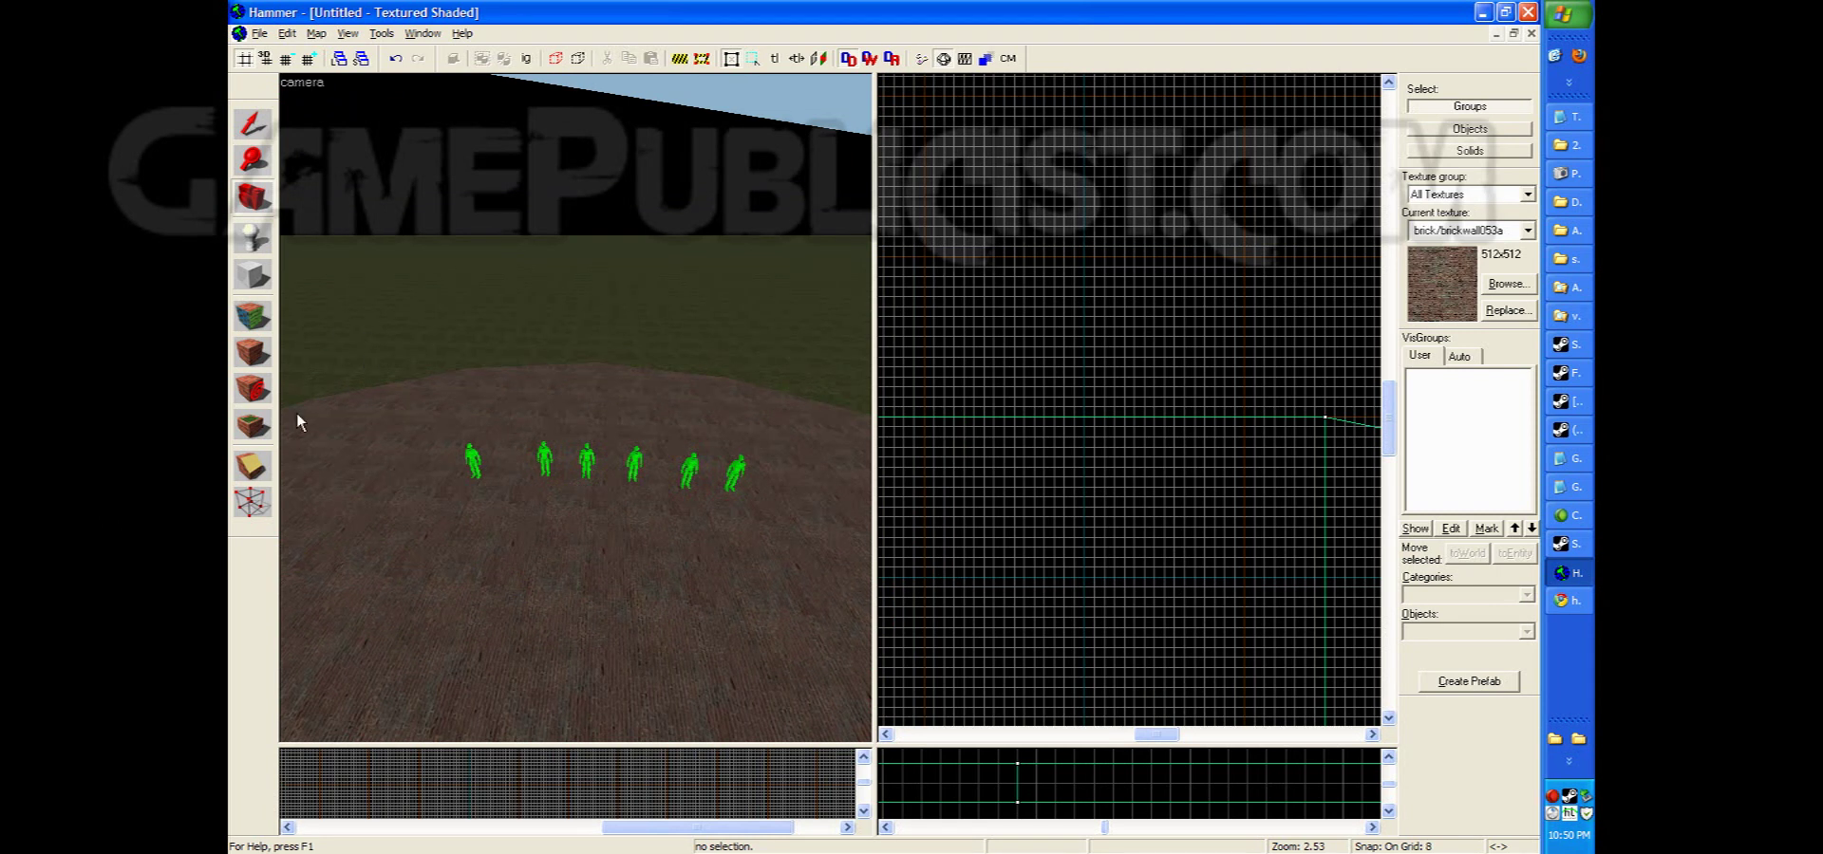
key("z")
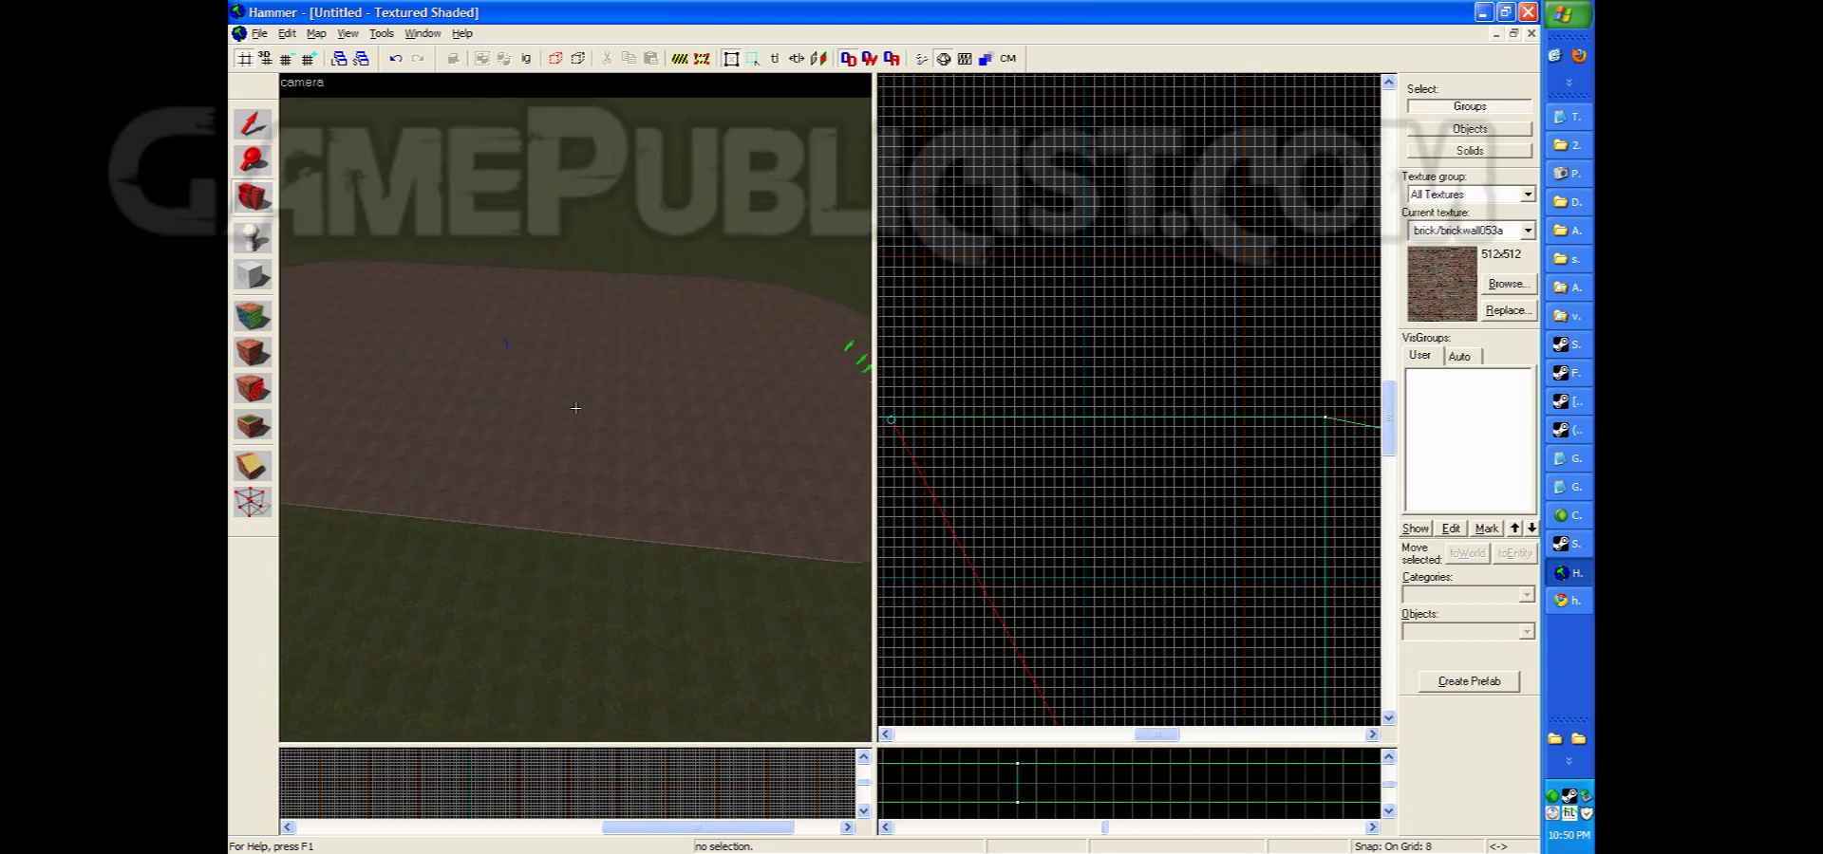
key("z")
Switch to the Notepad tutorial outline, check the remaining topics such as the hollow feature and carve tool, and return to Hammer
key("alt+Tab")
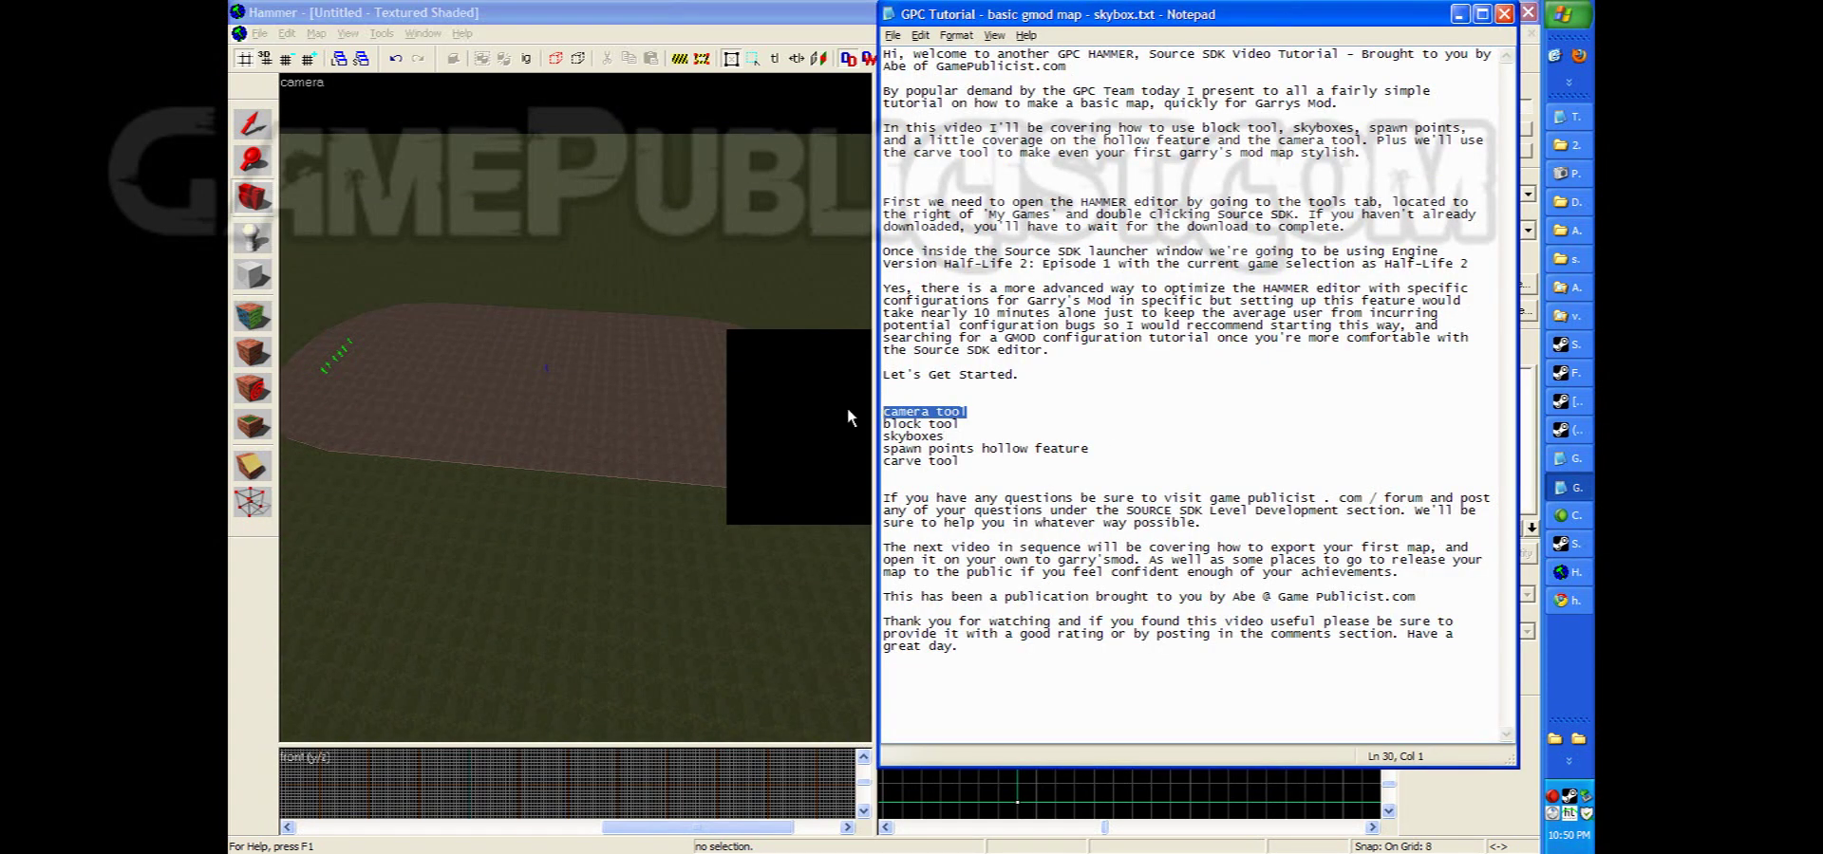
left_click(935, 435)
left_click_drag(1156, 448, 803, 430)
left_click(1133, 425)
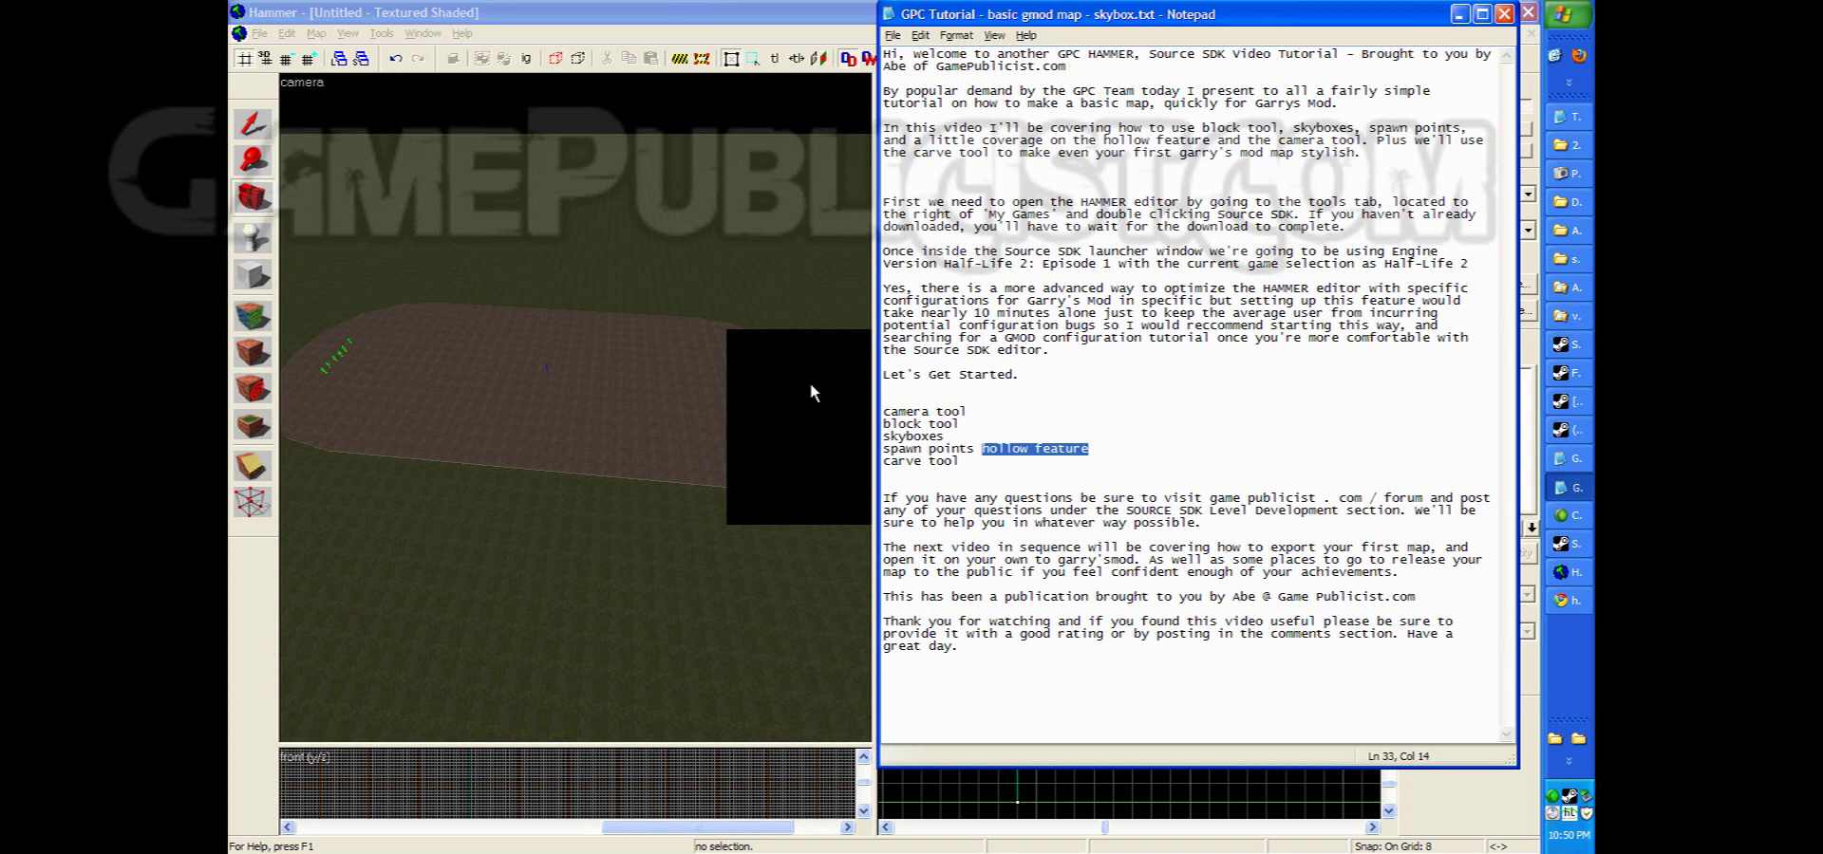
left_click(987, 469)
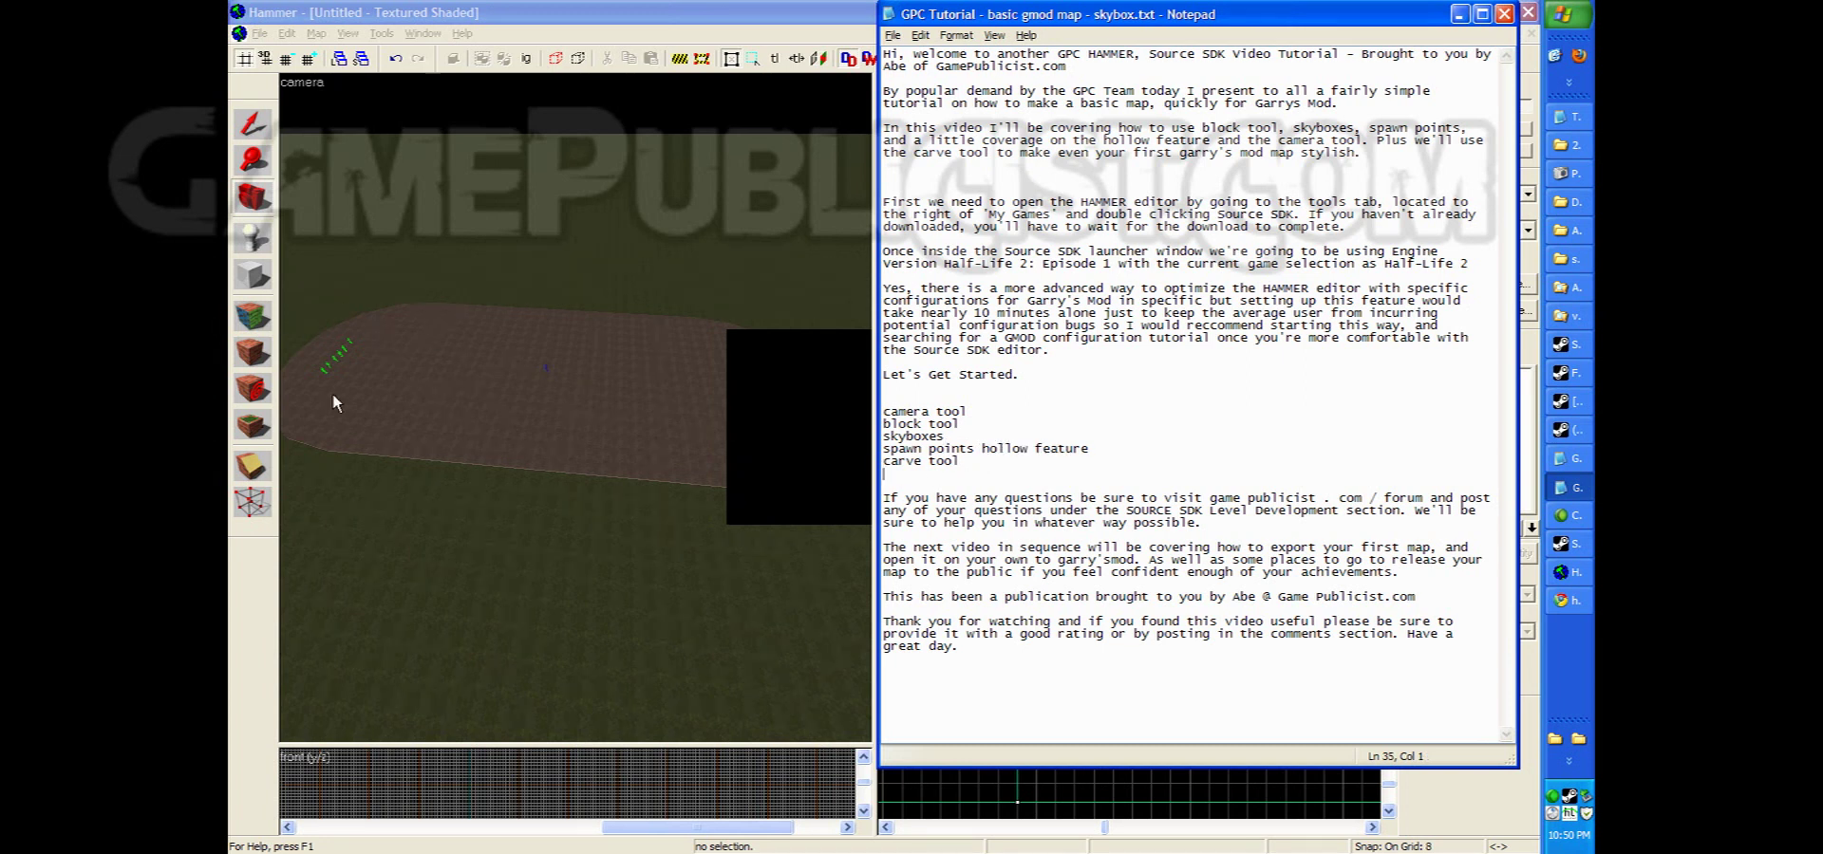
left_click(632, 543)
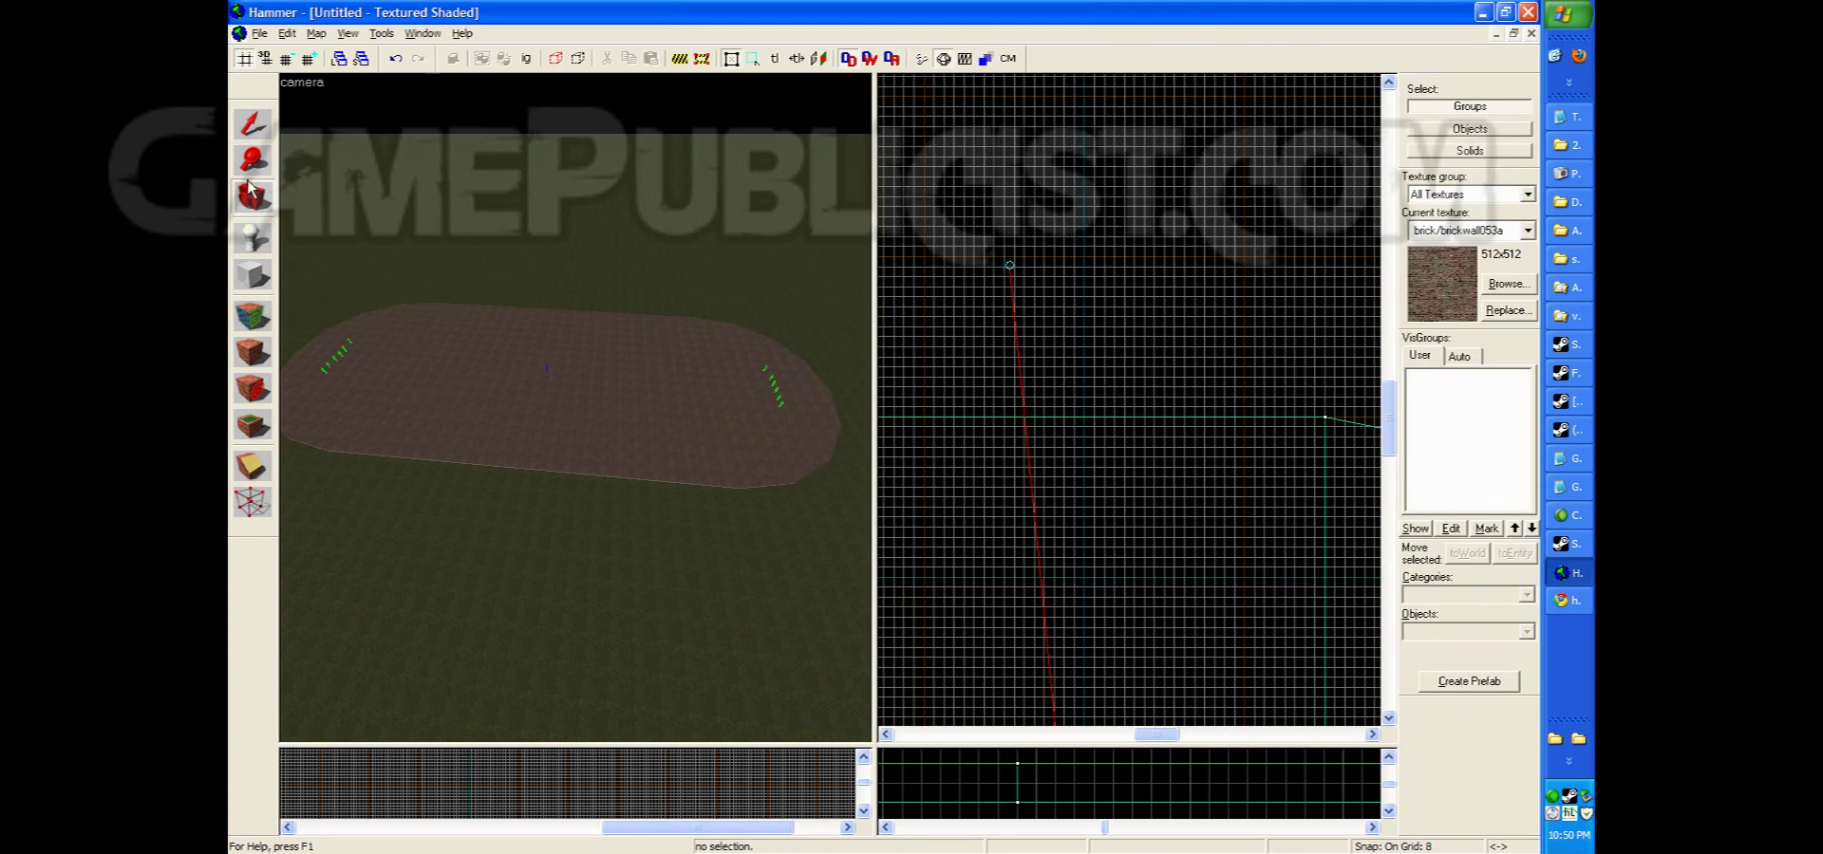
key("z")
key("w")
key("d")
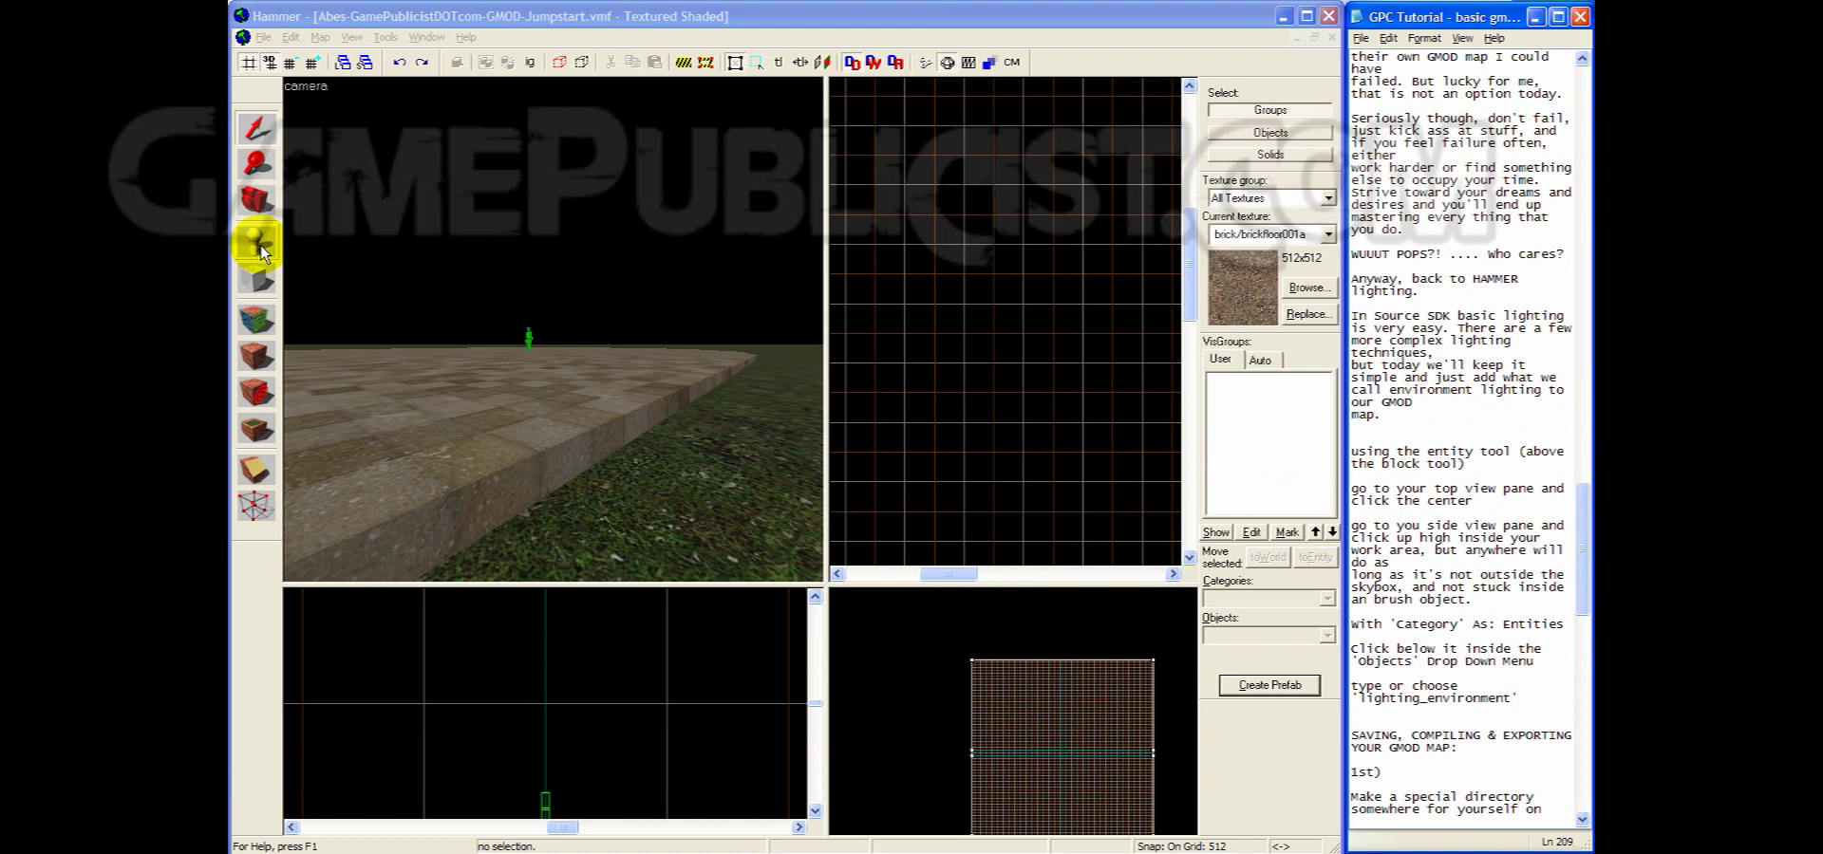
Enlarge the top view and place an entity marker at the platform's centre, at 0, 0, with the Entity tool
left_click(258, 245)
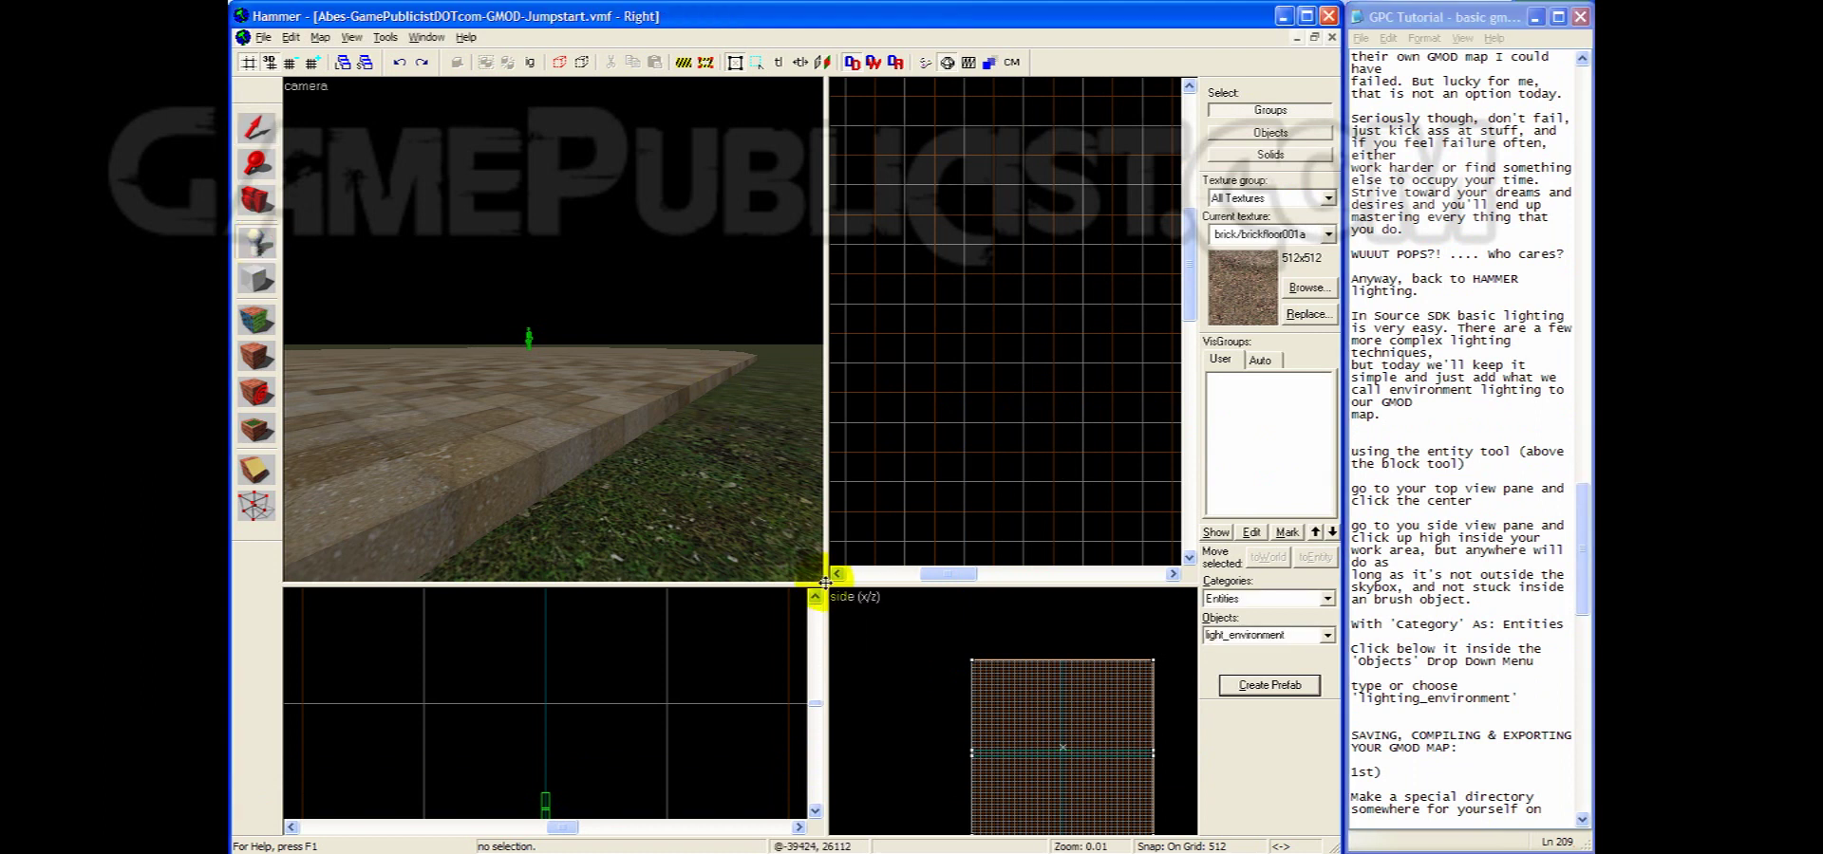
left_click_drag(825, 581, 546, 587)
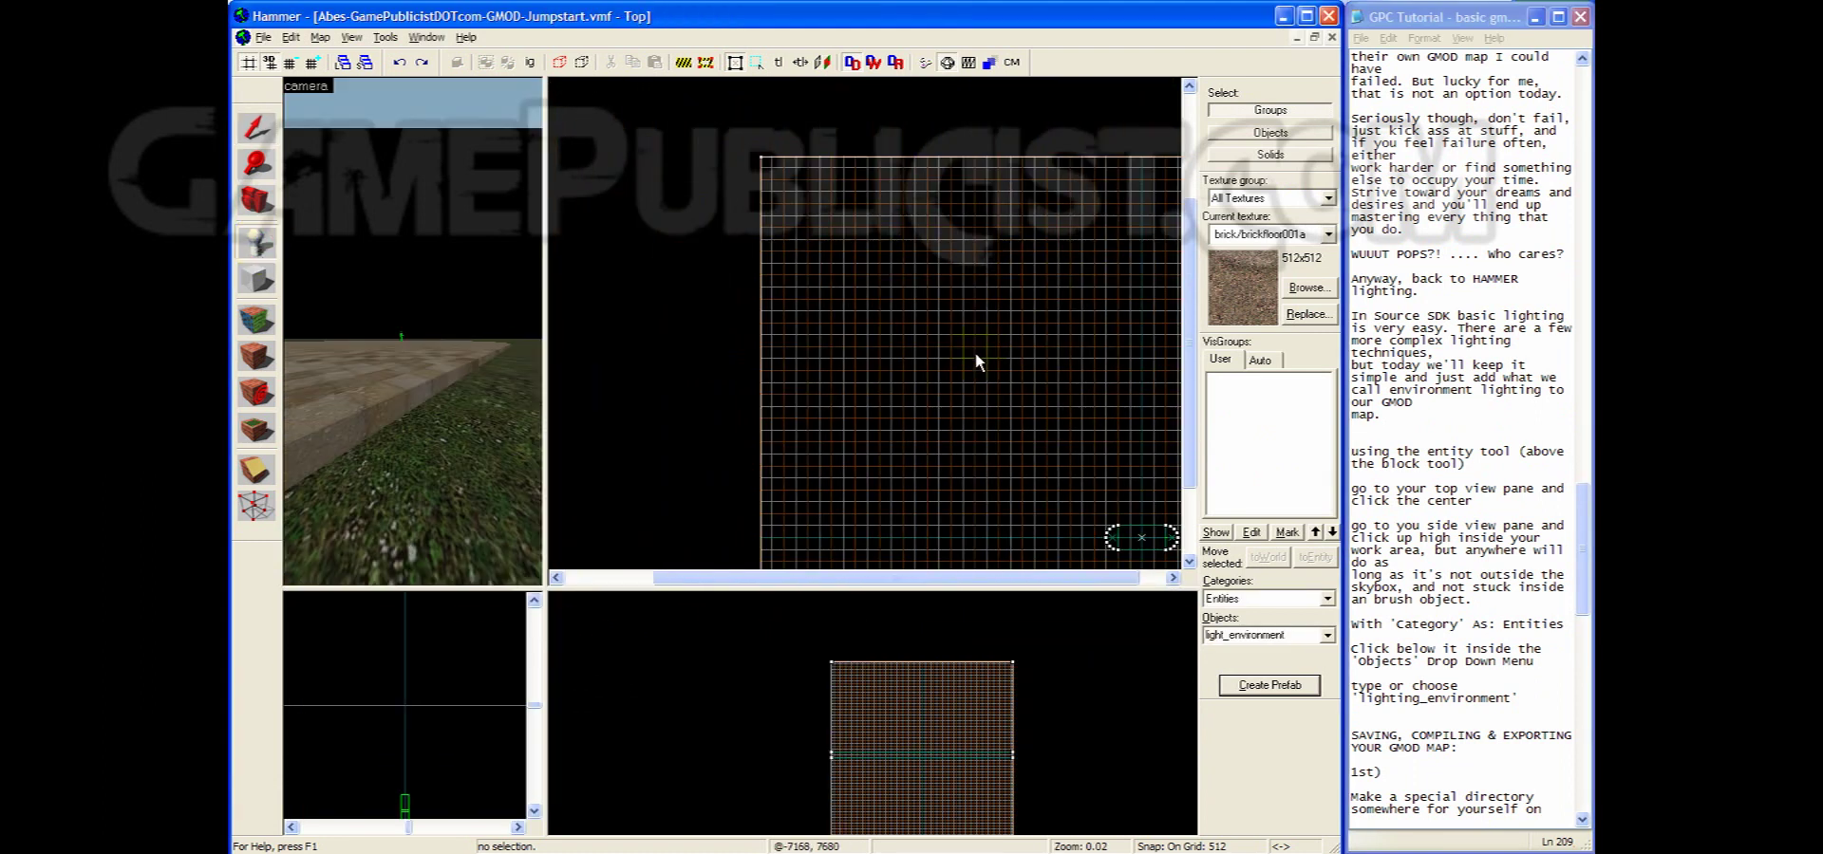
scroll(976, 354, "down", 2)
left_click(1190, 577)
left_click(1189, 576)
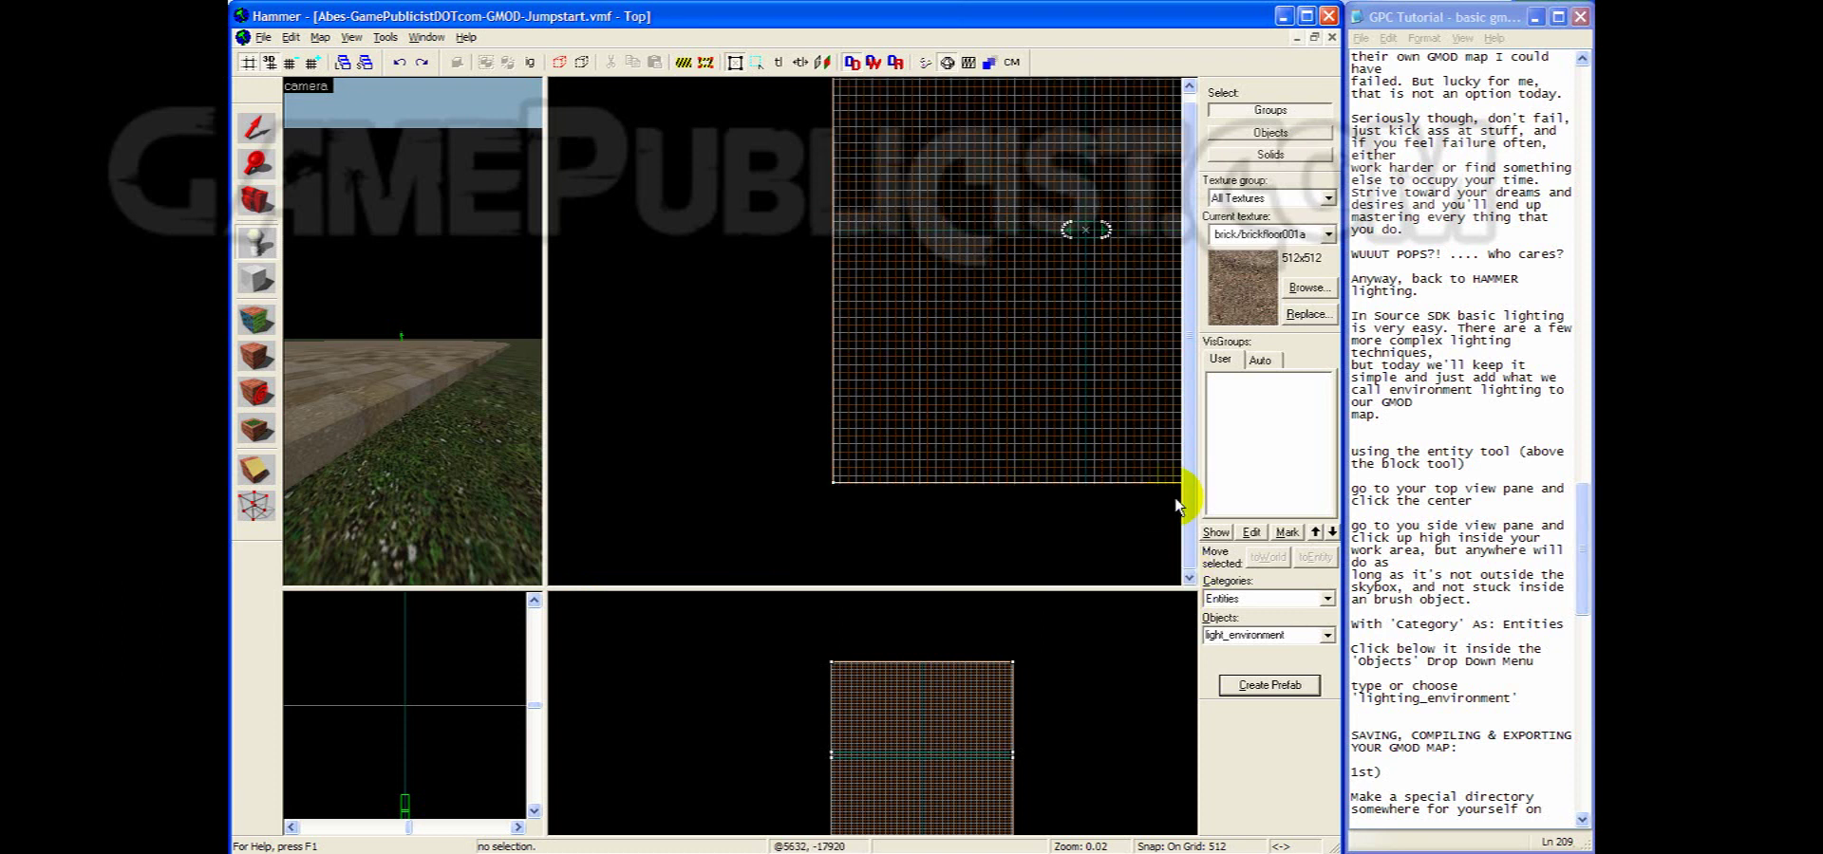
left_click_drag(1186, 454, 1183, 454)
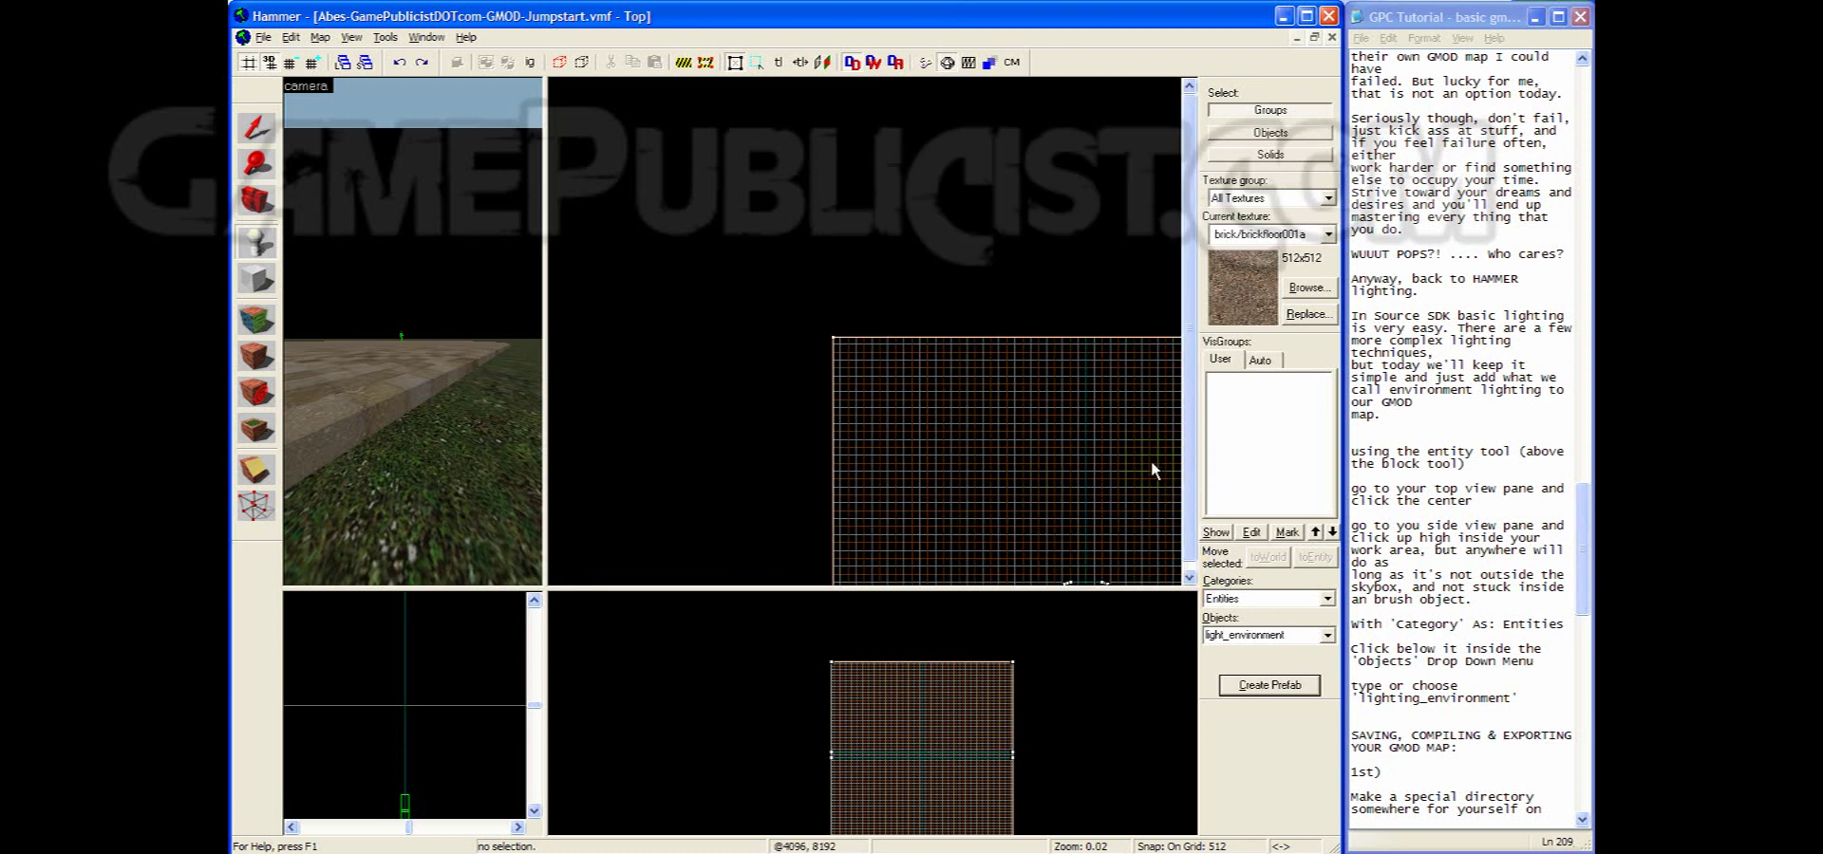
left_click(1189, 575)
scroll(1071, 465, "up", 10)
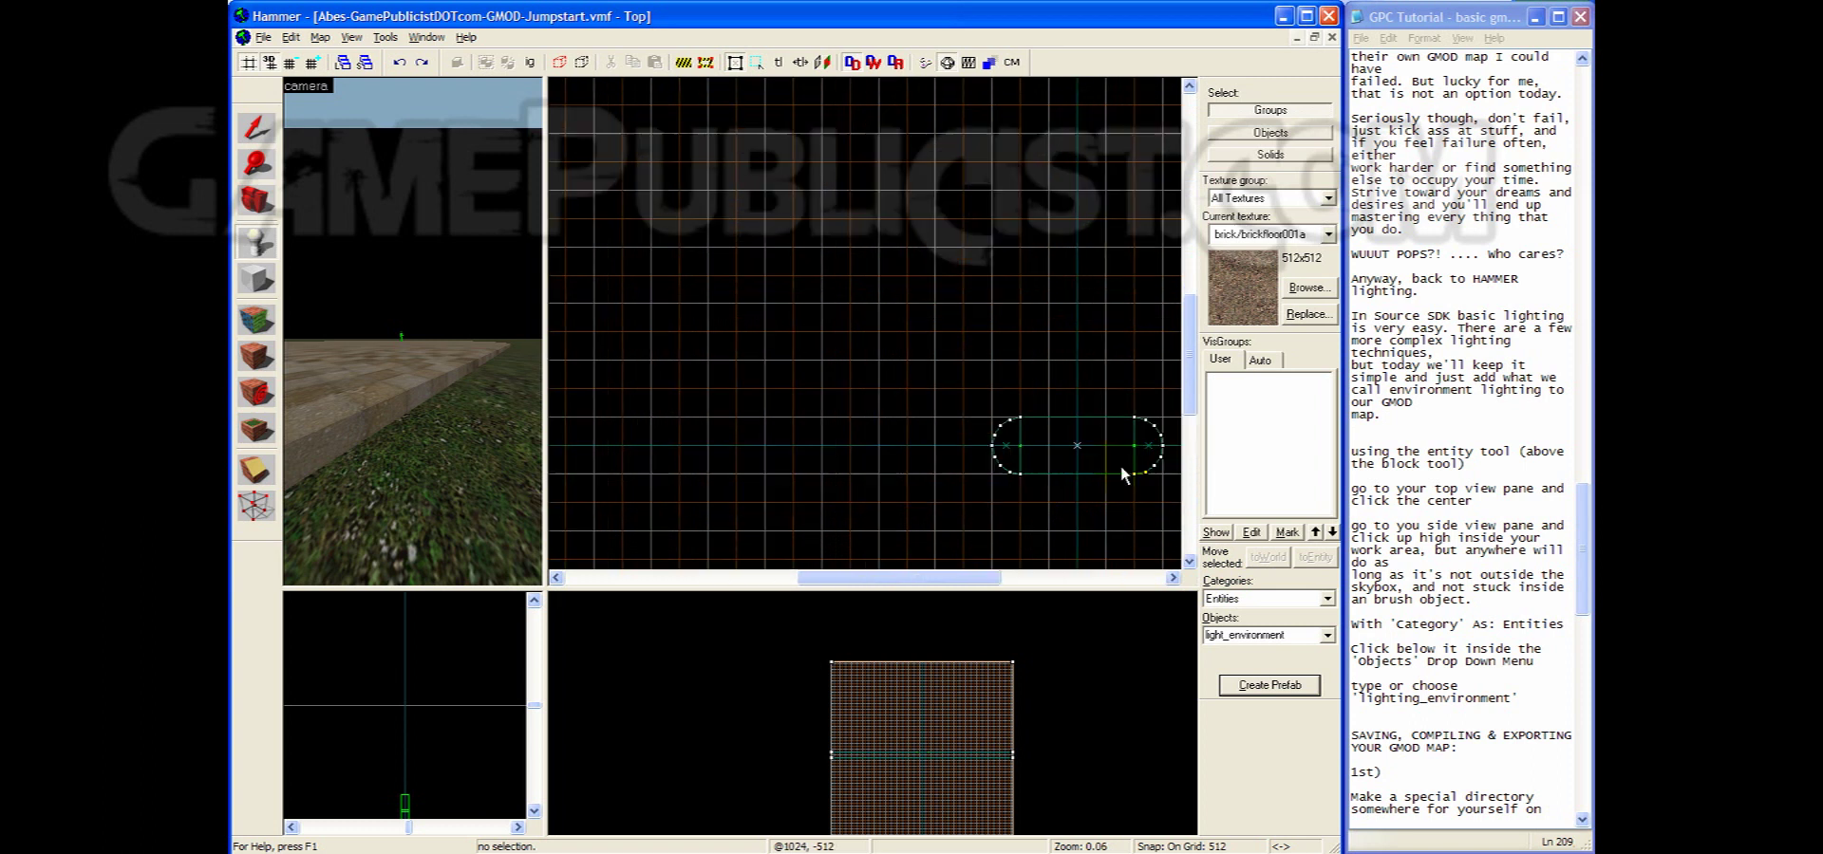
left_click(1073, 450)
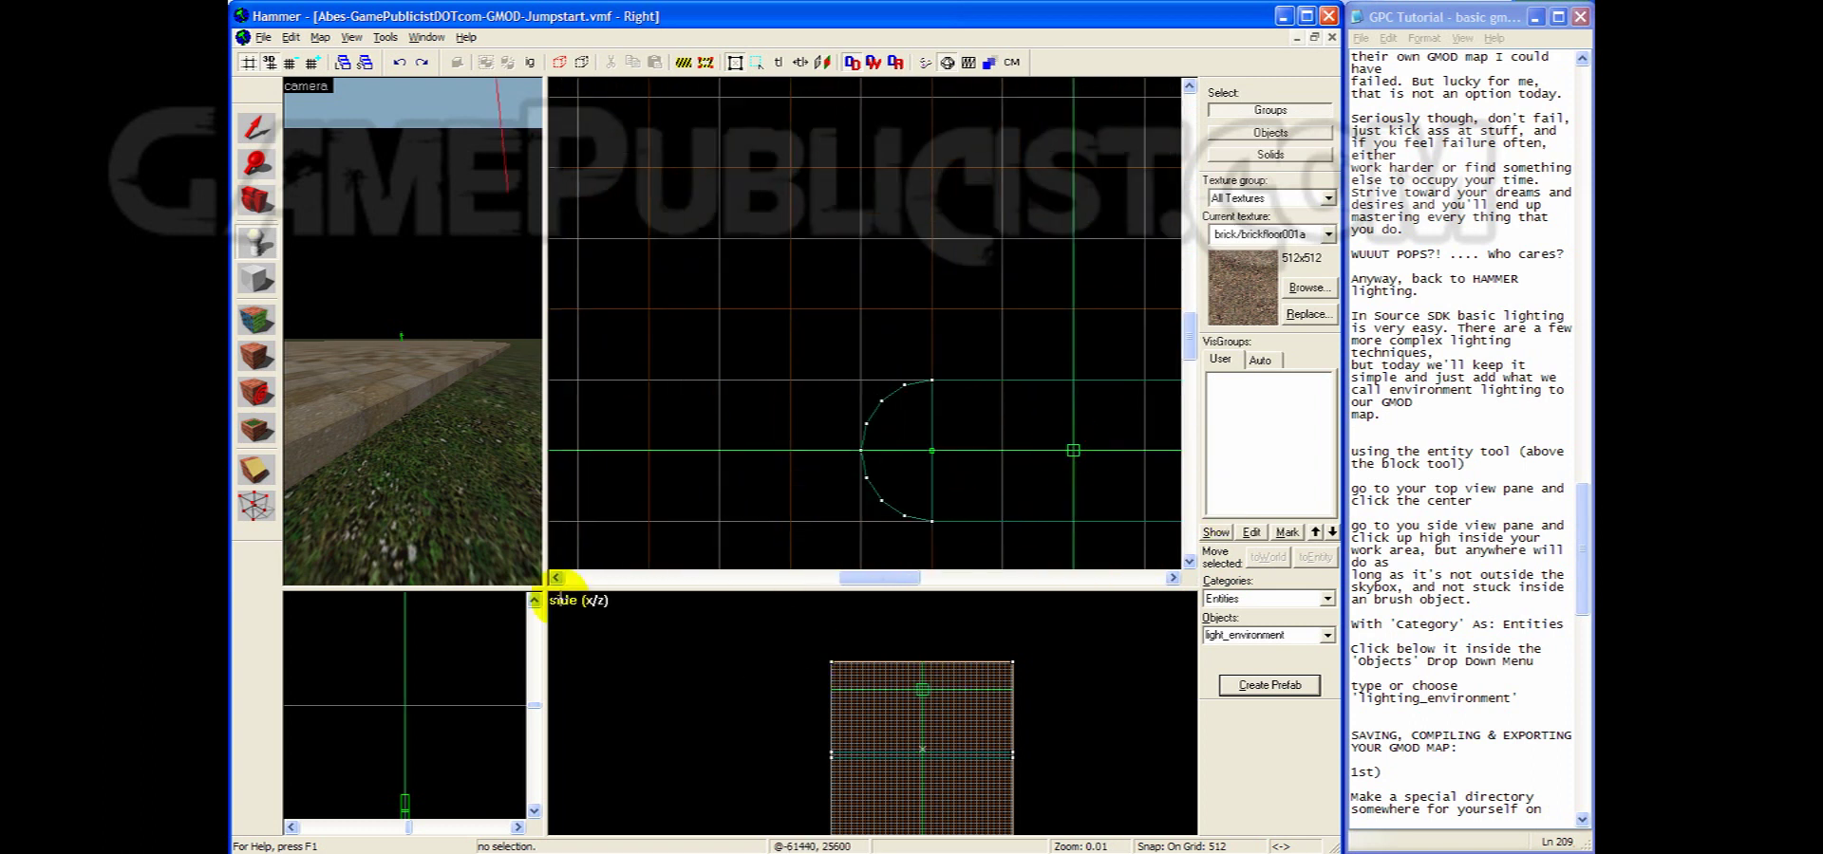
Set the entity marker's height in the side view, high up inside the skybox just below its ceiling
scroll(909, 747, "up", 3)
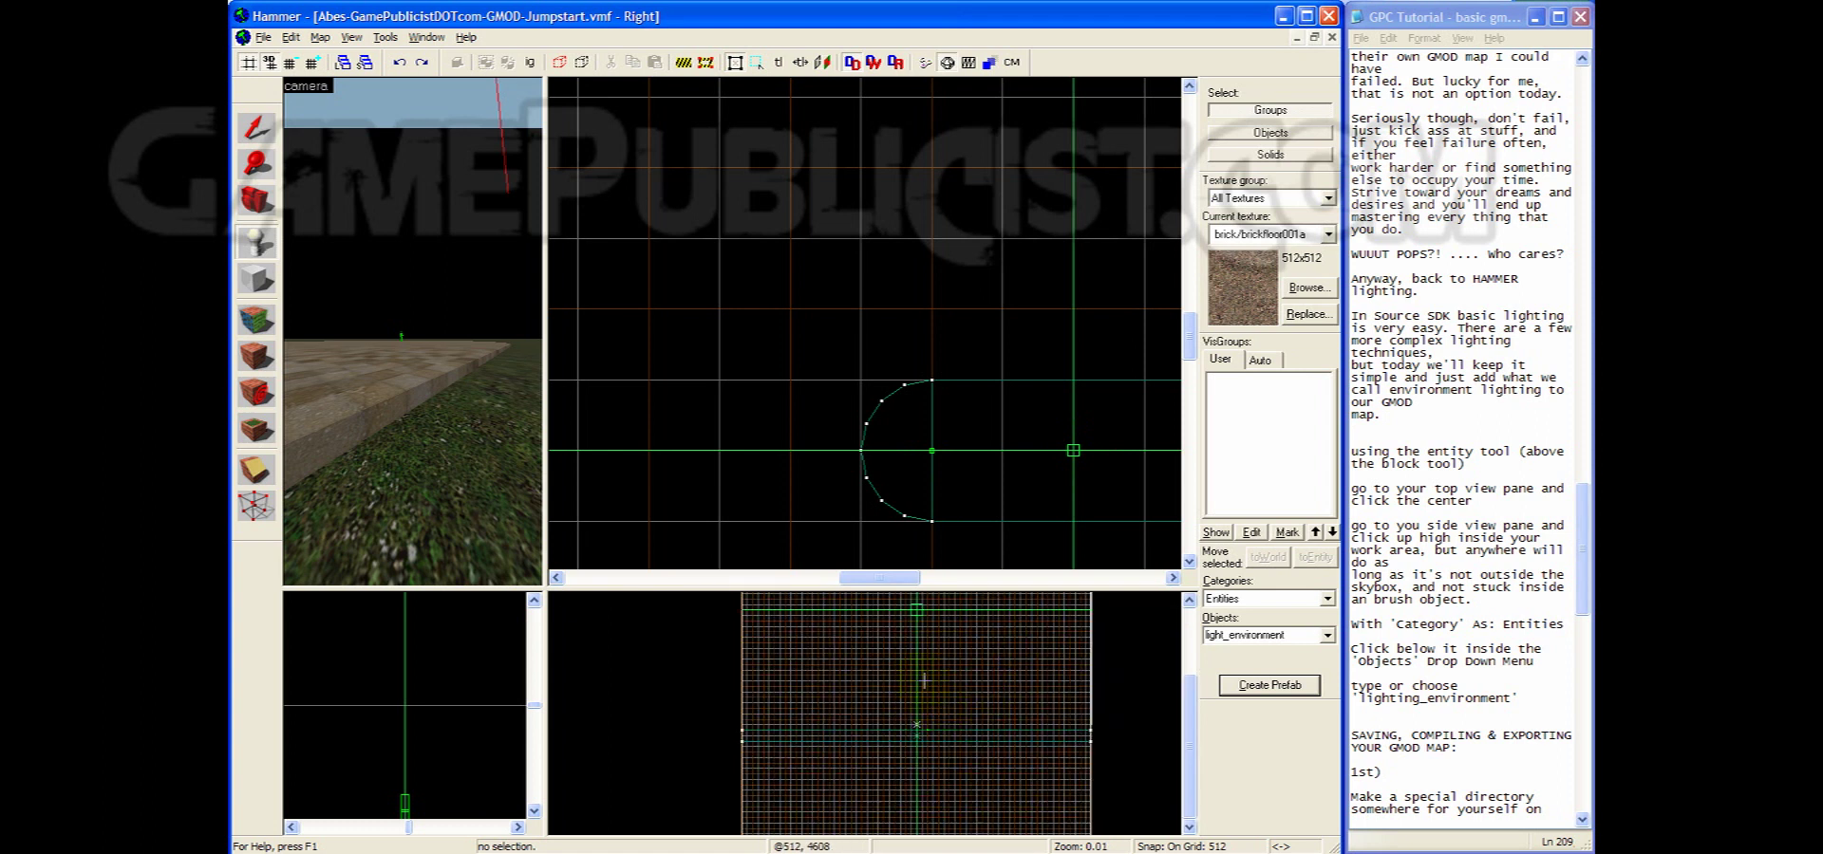
mouse_move(921, 619)
left_mouse_down()
mouse_move(1015, 755)
mouse_move(872, 471)
mouse_move(875, 579)
mouse_move(904, 483)
left_mouse_up()
left_click(916, 624)
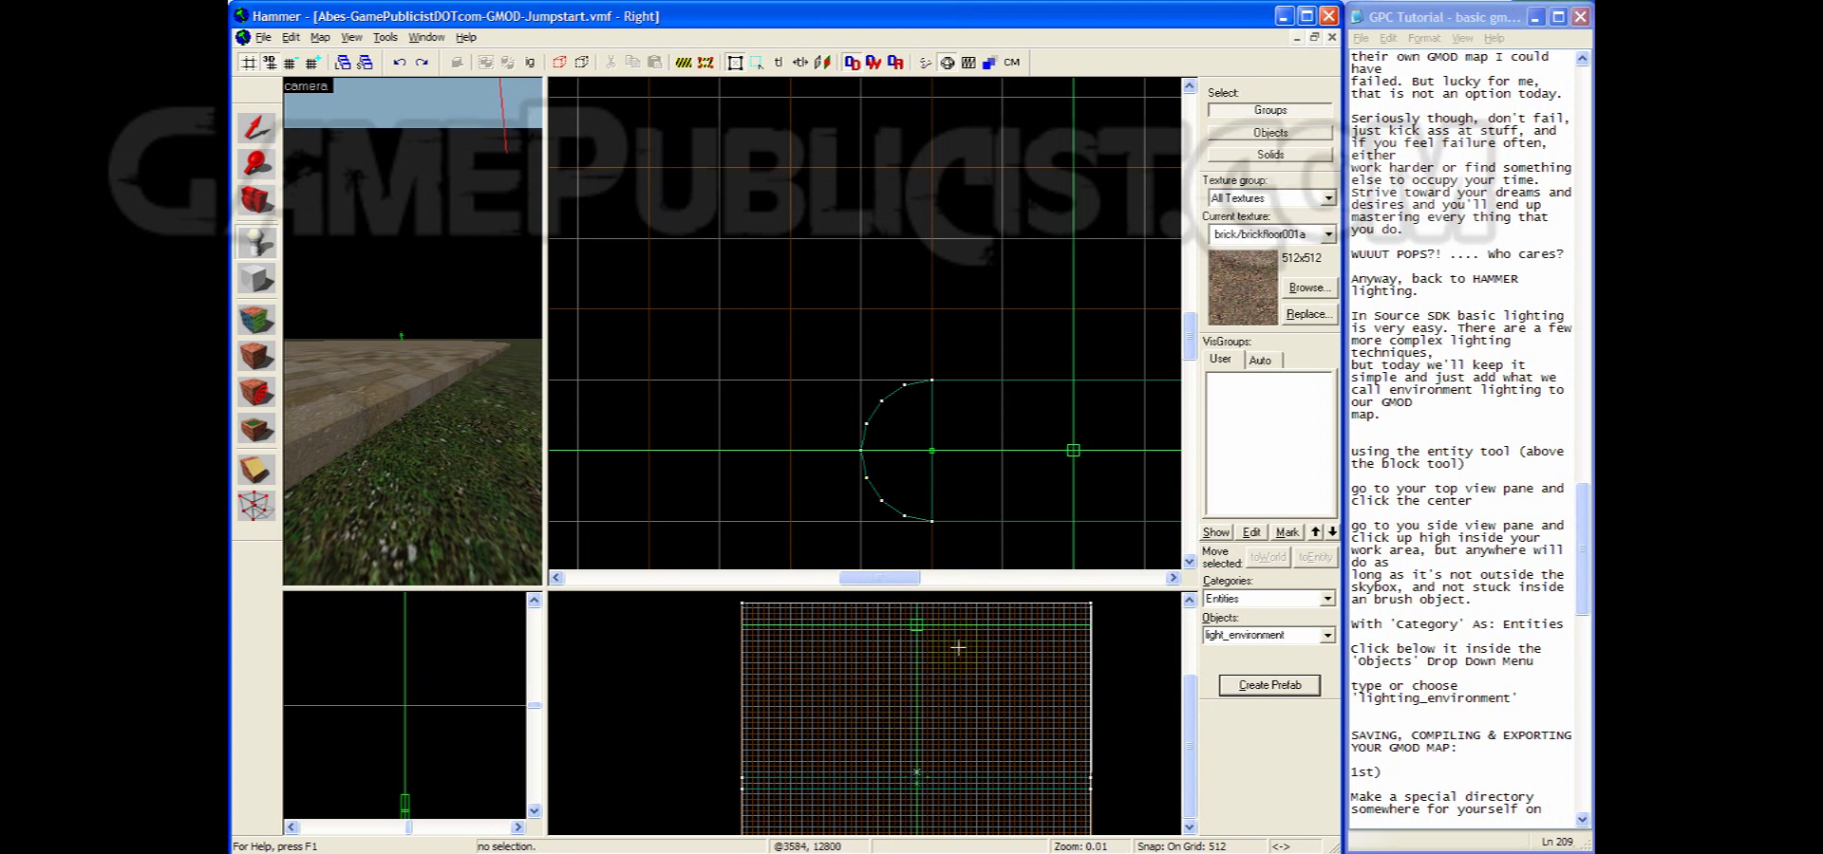
left_click(912, 565)
Check the lighting notes, keep category Entities with object light_environment, and create the light_environment at the marker
left_click(1544, 601)
scroll(1543, 602, "down", 3)
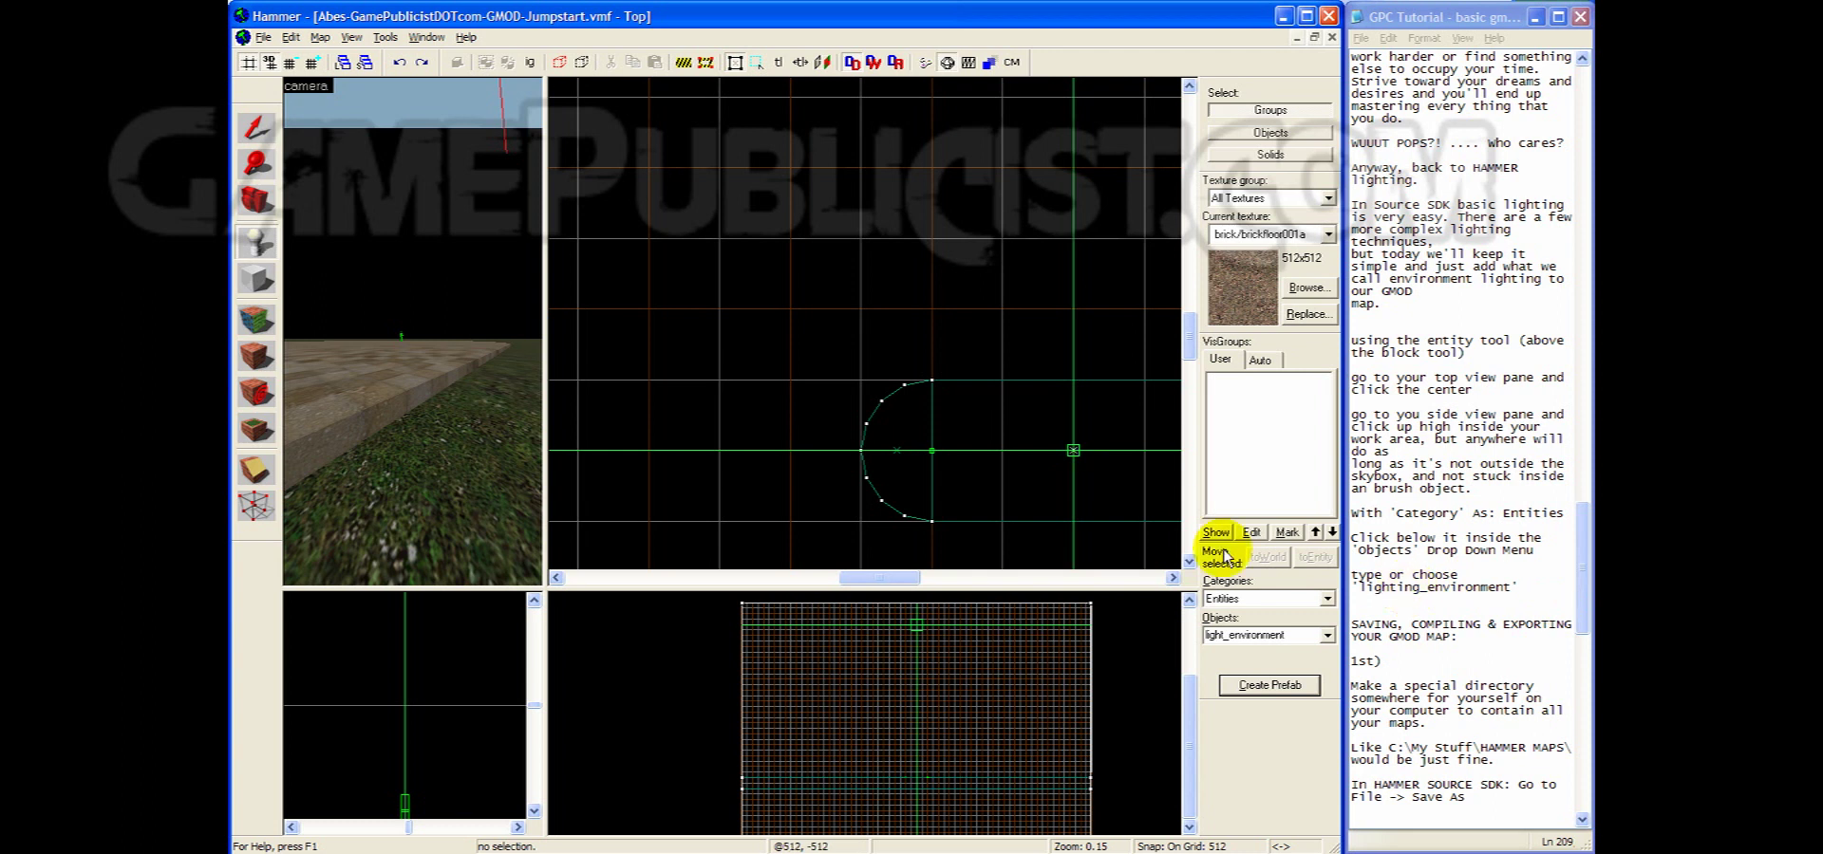
left_click(1287, 600)
left_click(1288, 615)
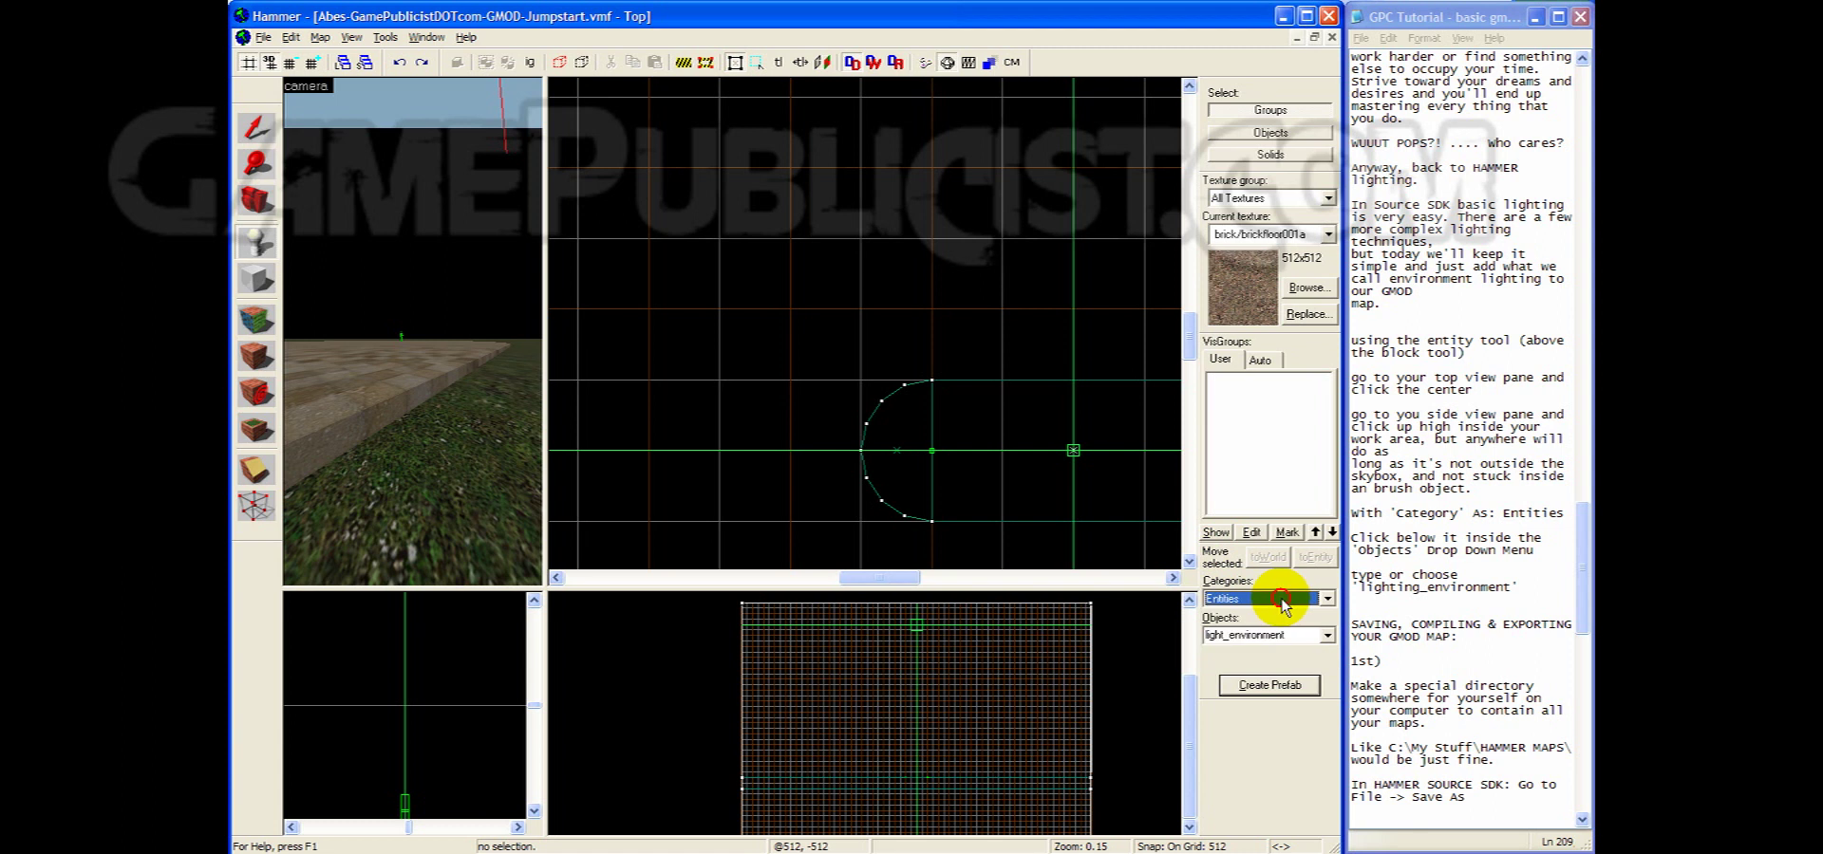
left_click(1305, 631)
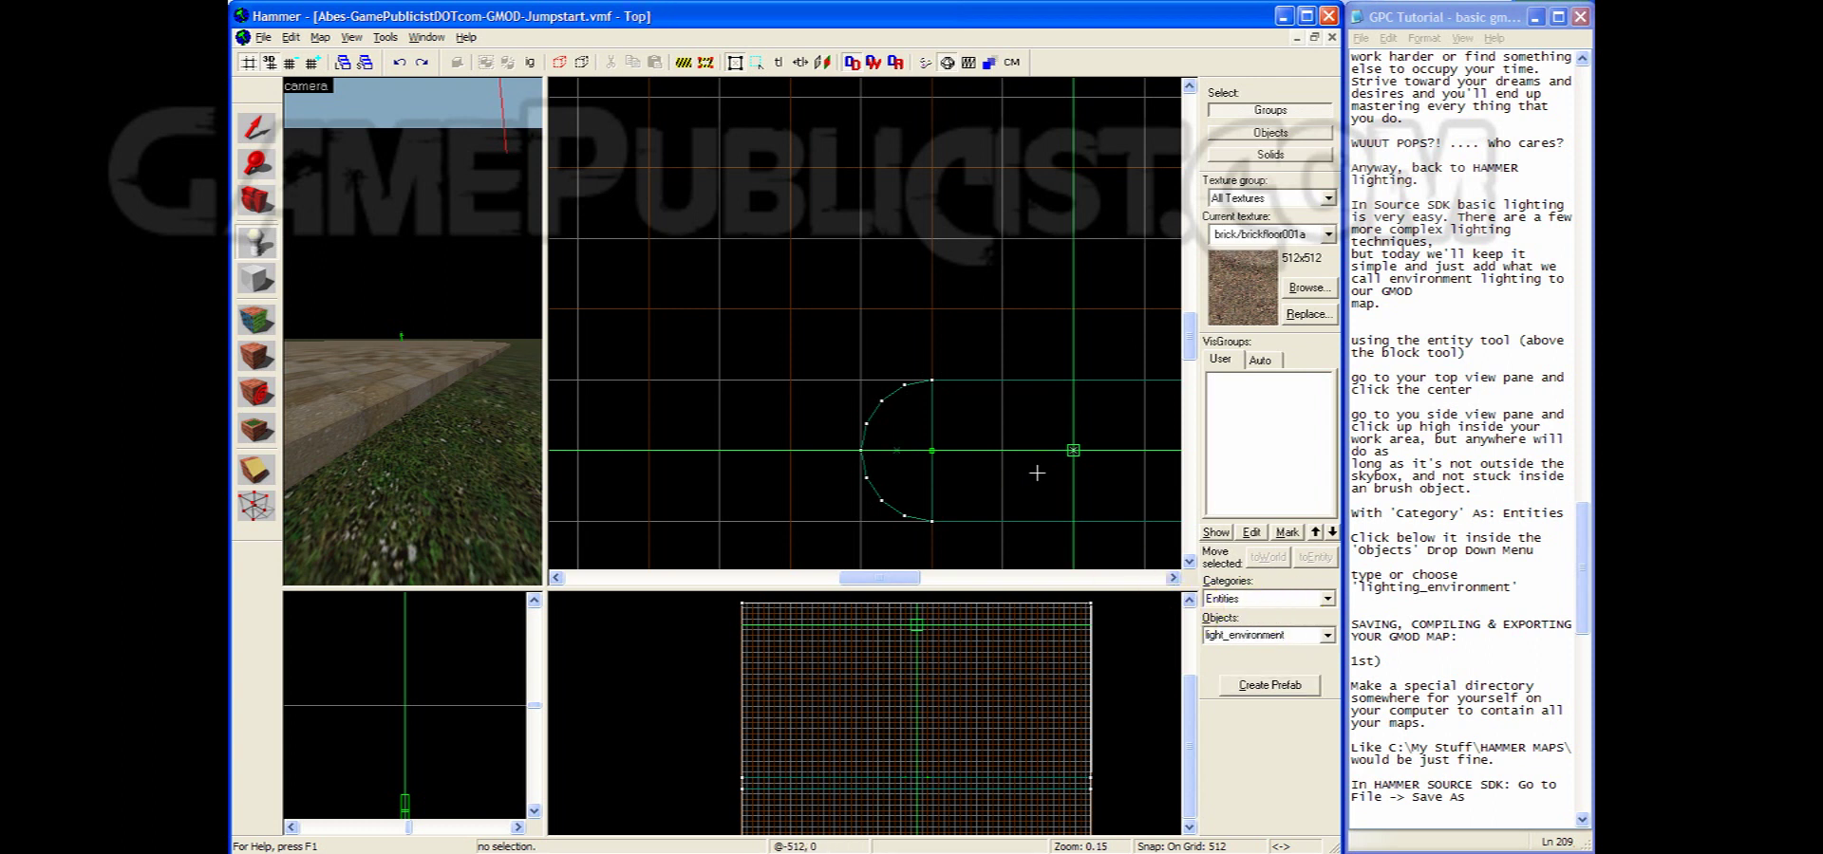
key("Return")
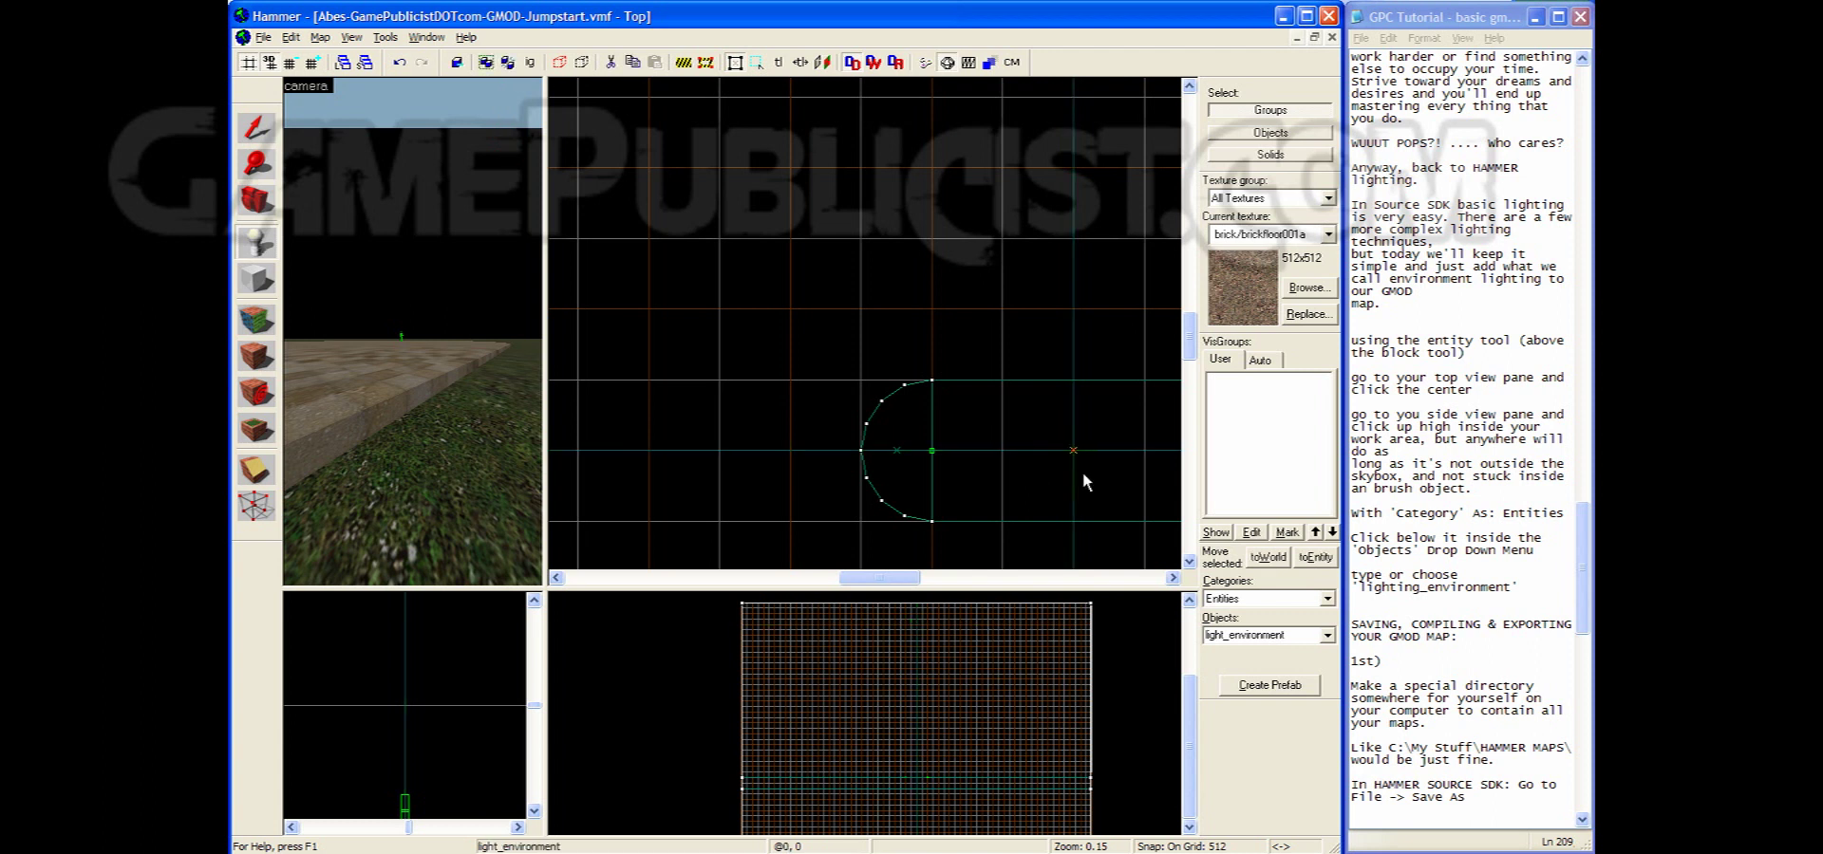
scroll(1107, 450, "up", 10)
scroll(1029, 437, "up", 2)
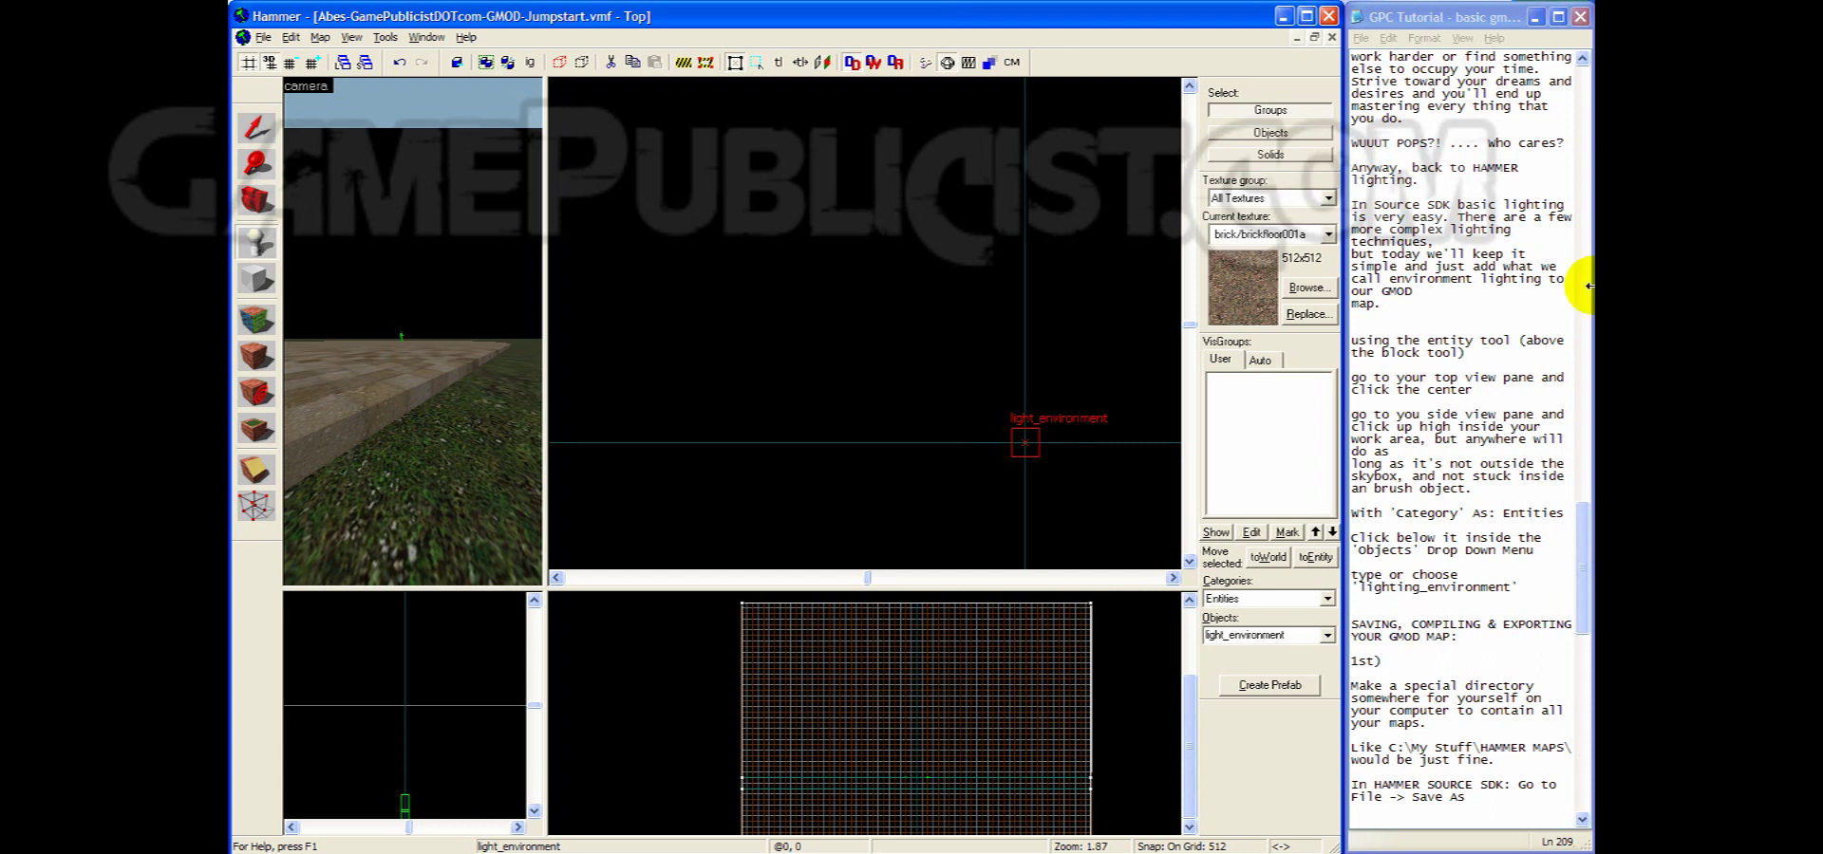
Read on in the Notepad notes through the section on saving, compiling and exporting the GMOD map
left_click_drag(1583, 570, 1582, 583)
scroll(1561, 590, "down", 5)
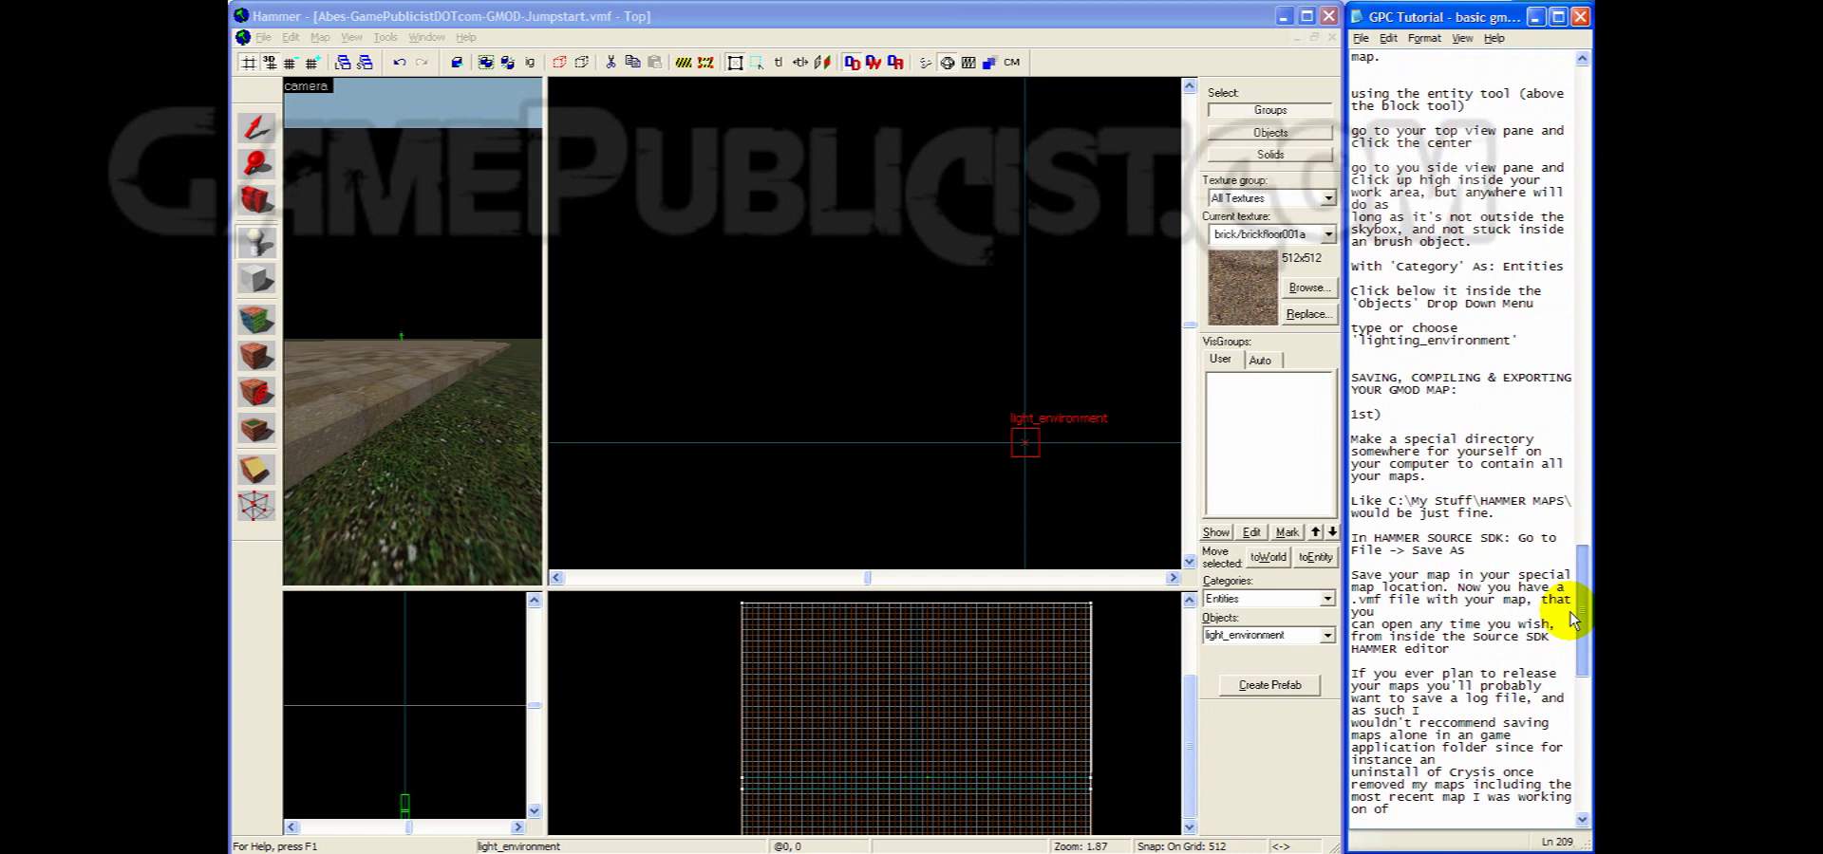
scroll(1571, 619, "down", 2)
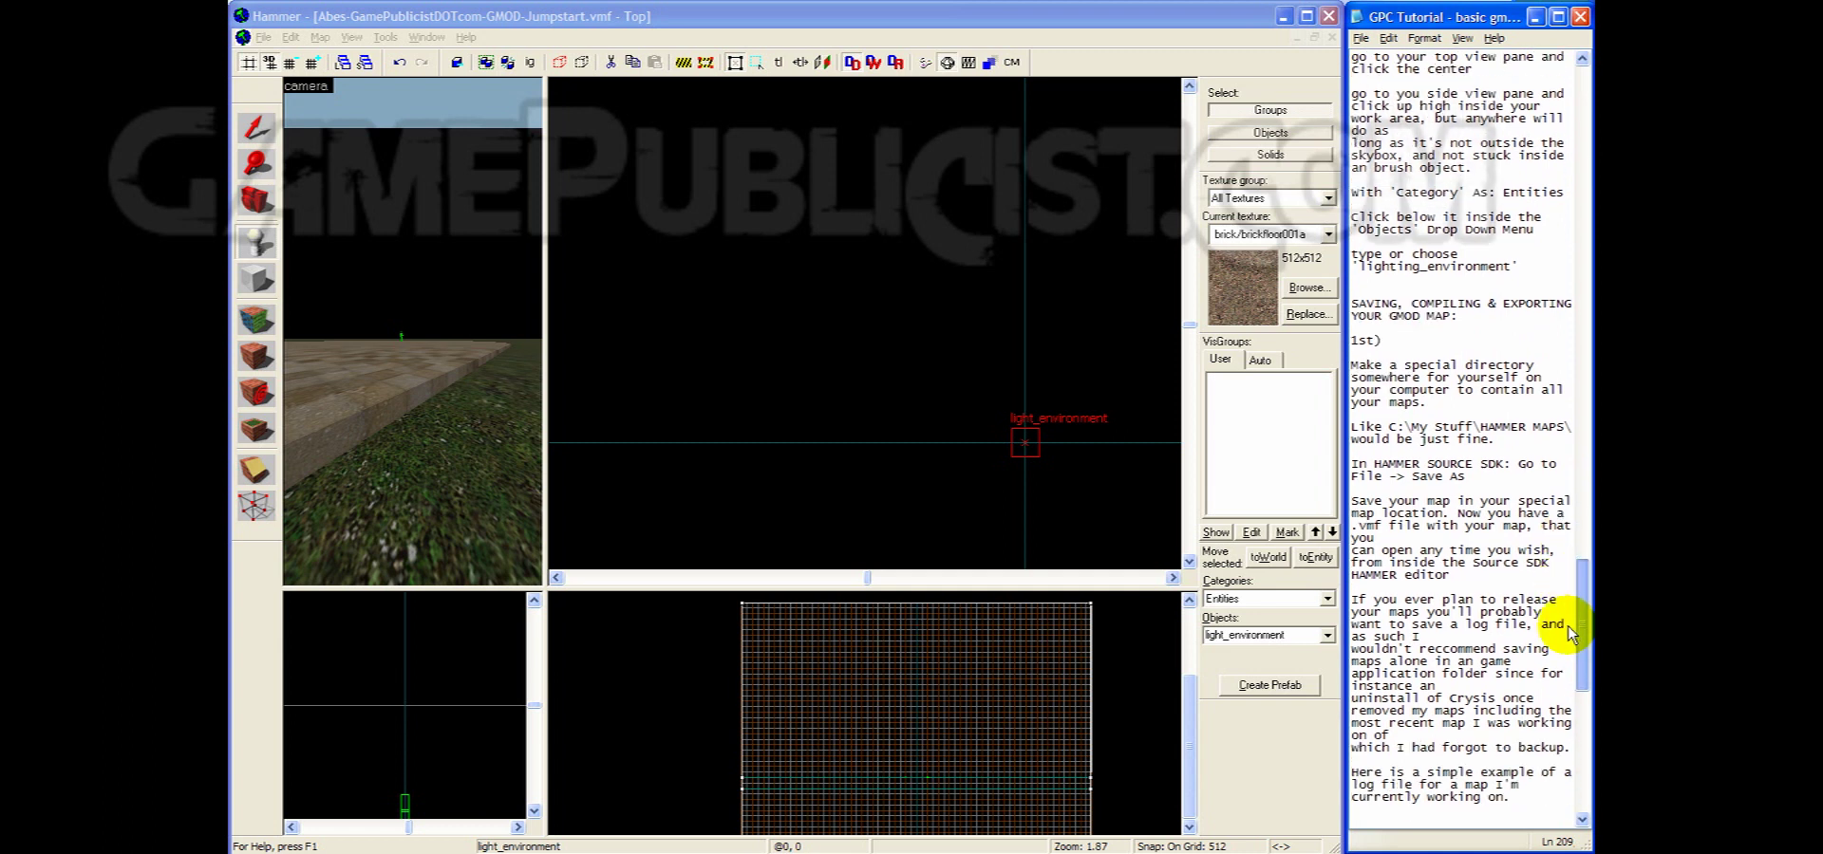